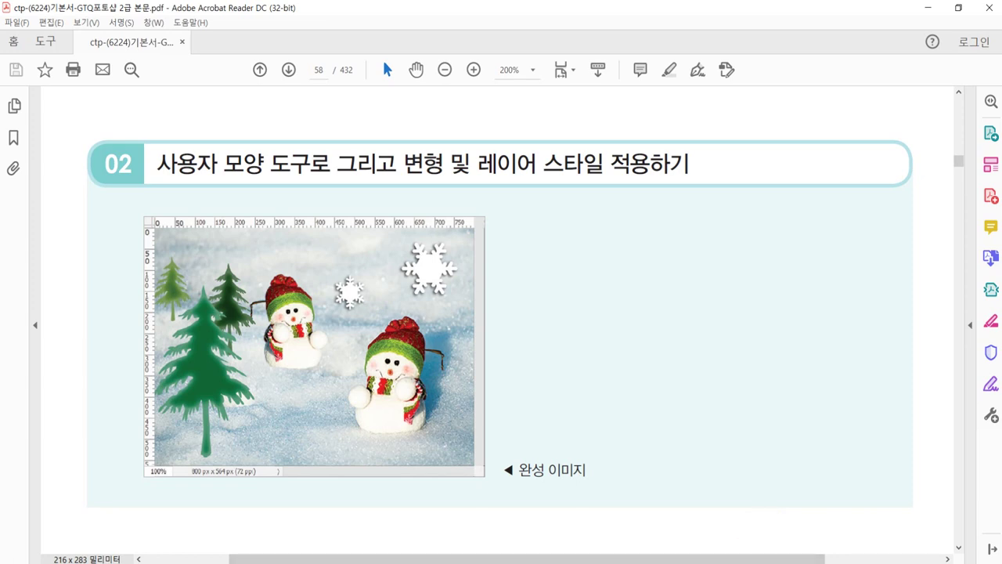
# - Switch to Photoshop and display the grid over both 눈사람.jpg and the finished example 눈사람.psd
pyautogui.hotkey('alt', 'Tab')
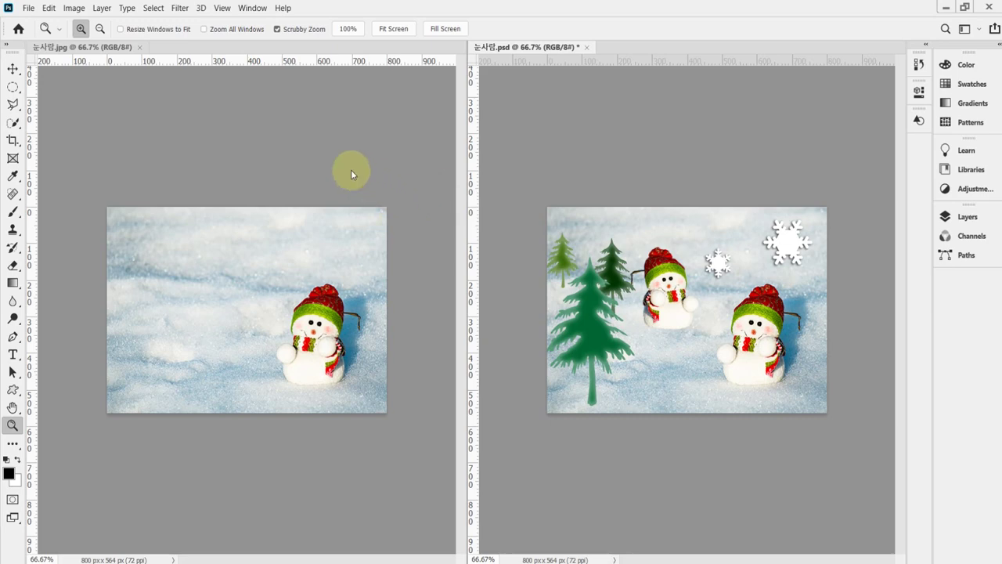
pyautogui.click(320, 175)
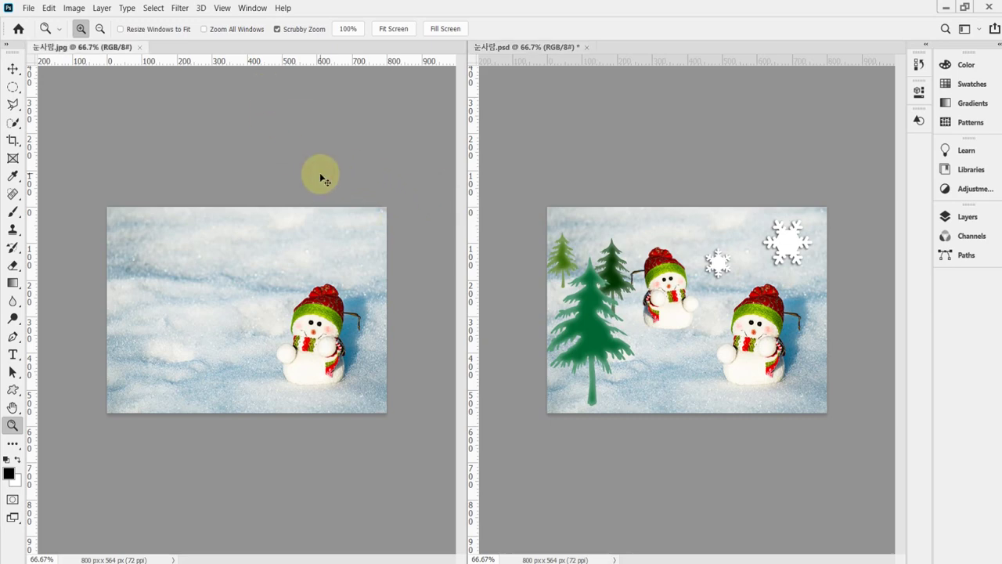
pyautogui.click(536, 216)
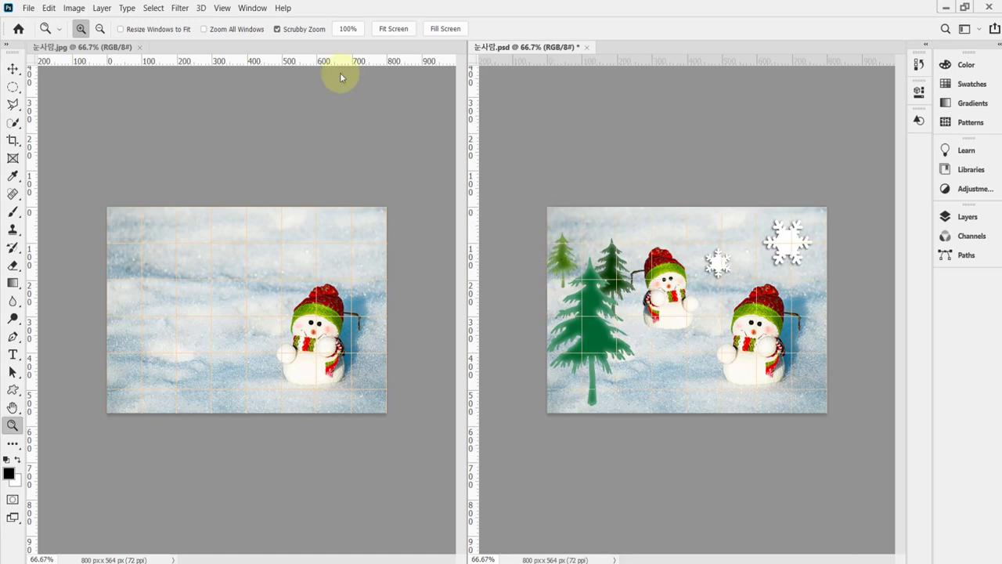
# - Enlarge 눈사람.jpg to 100% and widen its document pane so the whole image fits beside 눈사람.psd
pyautogui.click(314, 336)
pyautogui.click(312, 332)
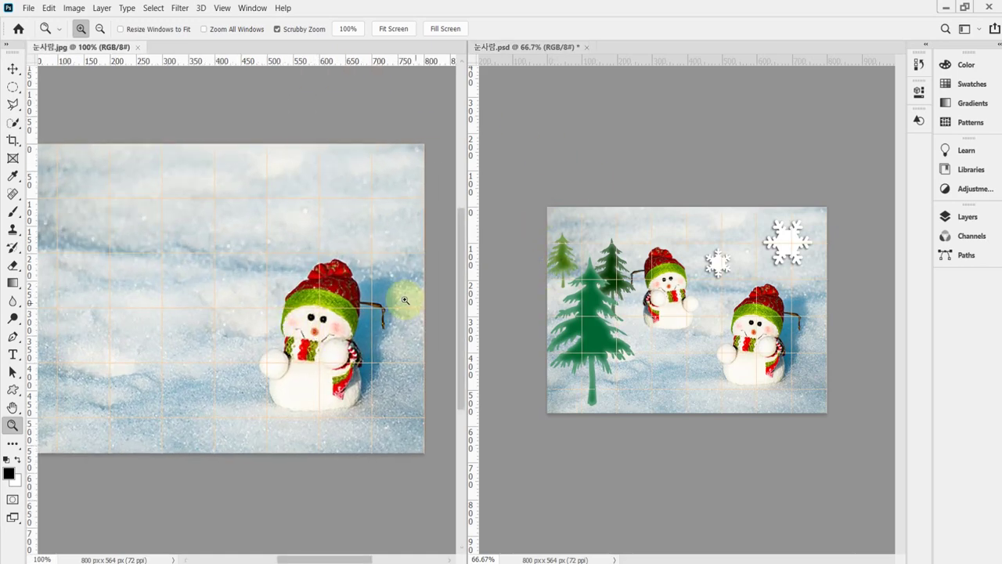
pyautogui.click(224, 9)
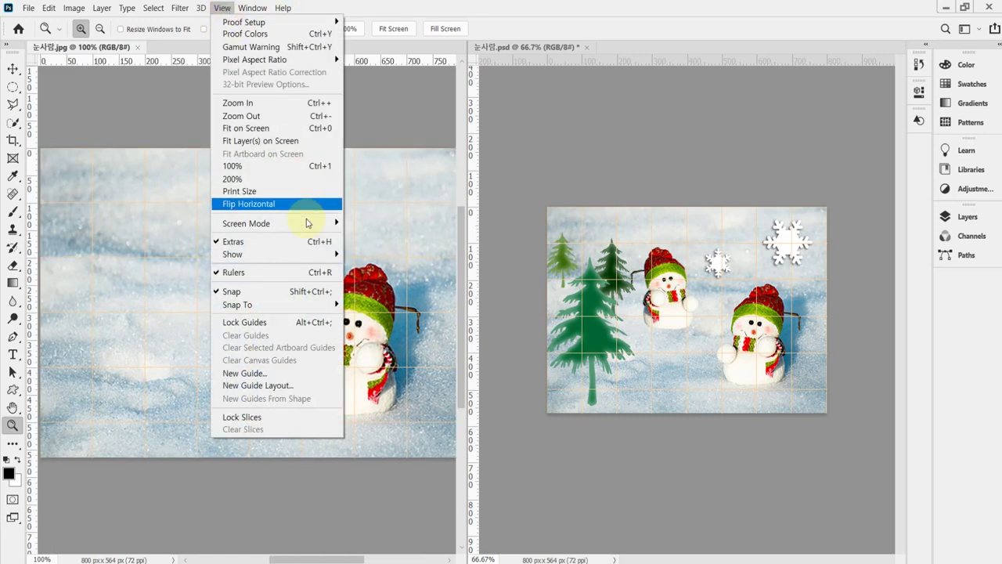
pyautogui.moveTo(327, 261)
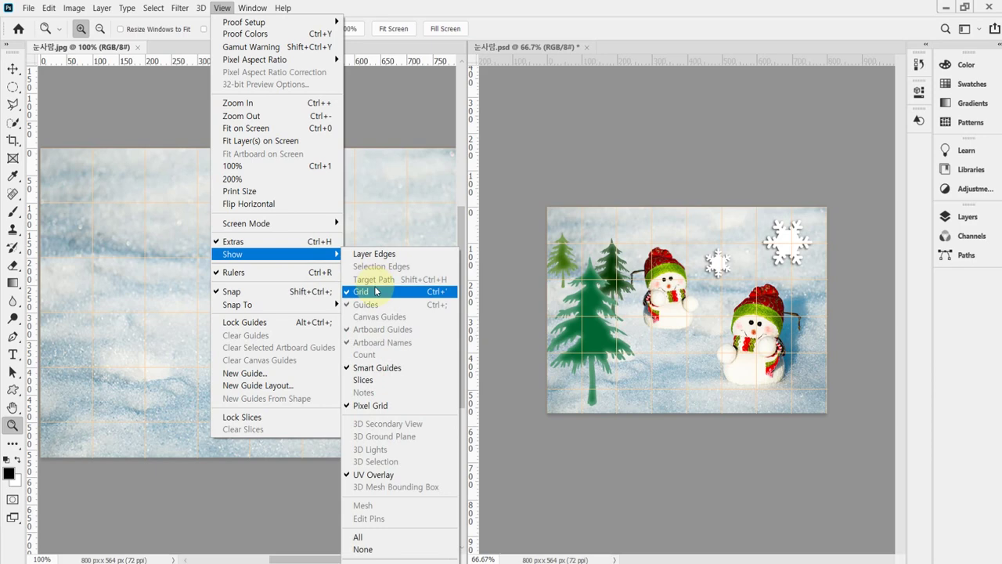
pyautogui.click(577, 29)
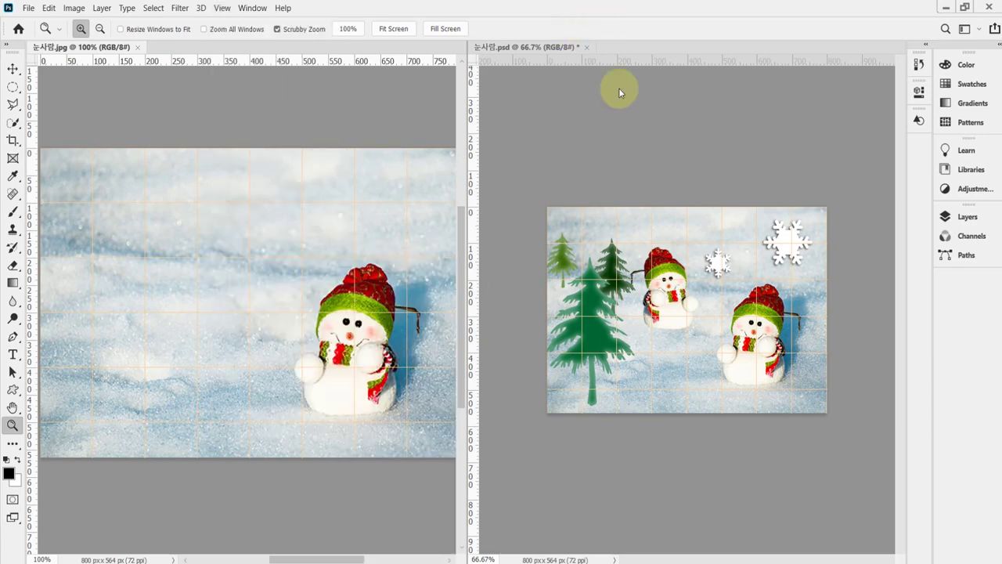
pyautogui.moveTo(466, 233); pyautogui.dragTo(578, 231)
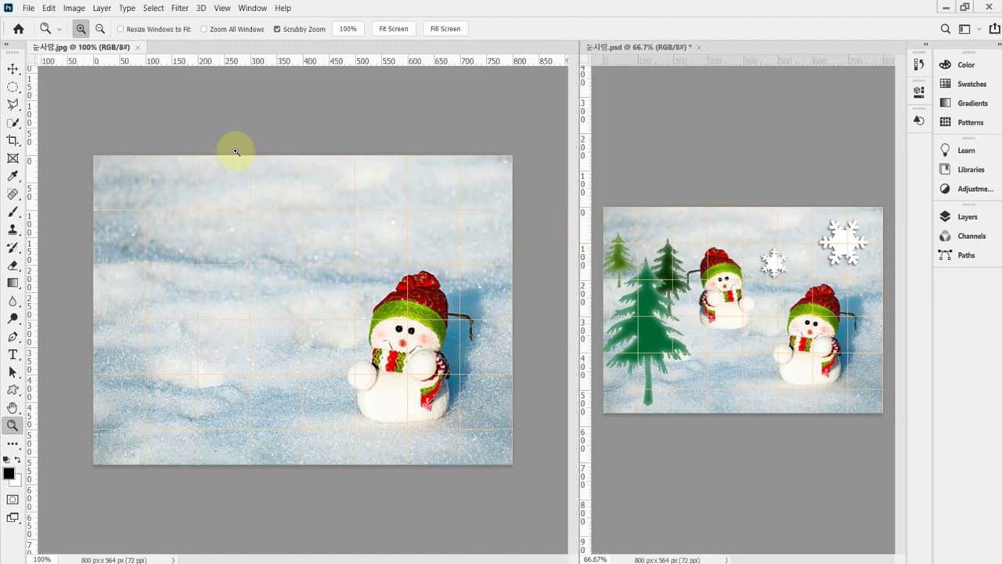
# - Select the snowman's face, hat brim and body in 눈사람.jpg using the Quick Selection tool with a 30 px brush
pyautogui.click(13, 87)
pyautogui.click(12, 123)
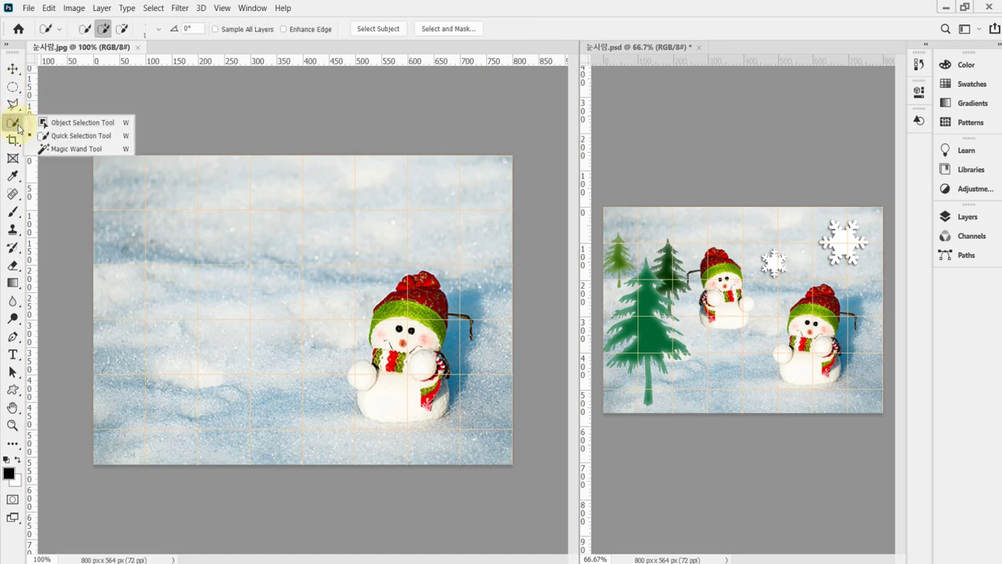
pyautogui.click(76, 137)
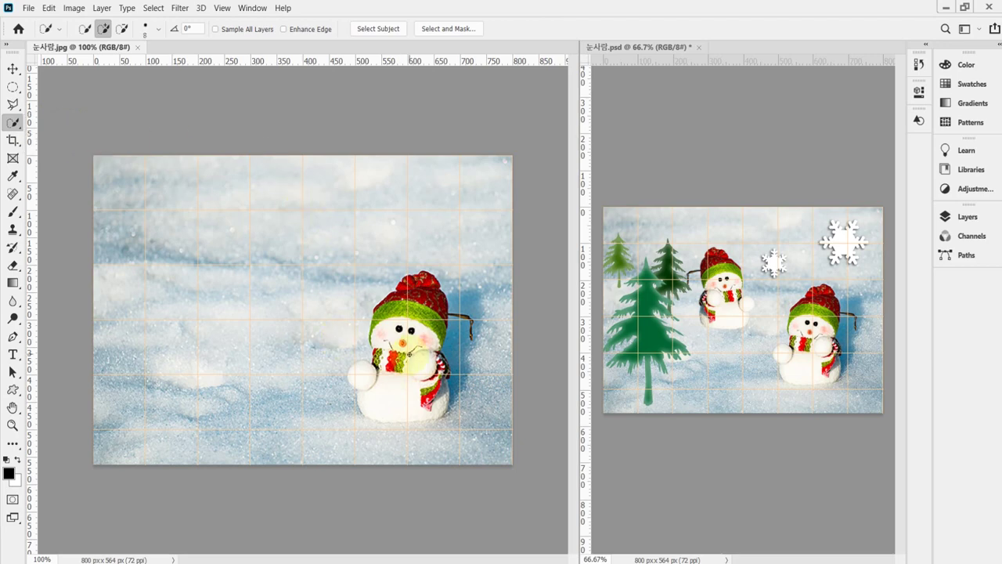
pyautogui.press(']')
pyautogui.press(']')
pyautogui.press(']')
pyautogui.press(']')
pyautogui.press(']')
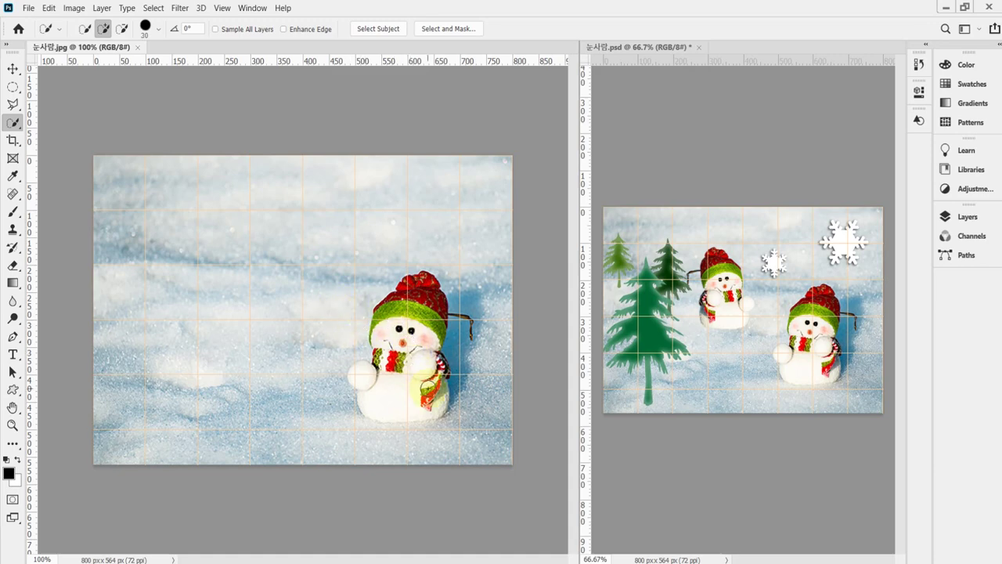
pyautogui.moveTo(413, 323); pyautogui.dragTo(399, 381)
pyautogui.scroll(4, 399, 380)
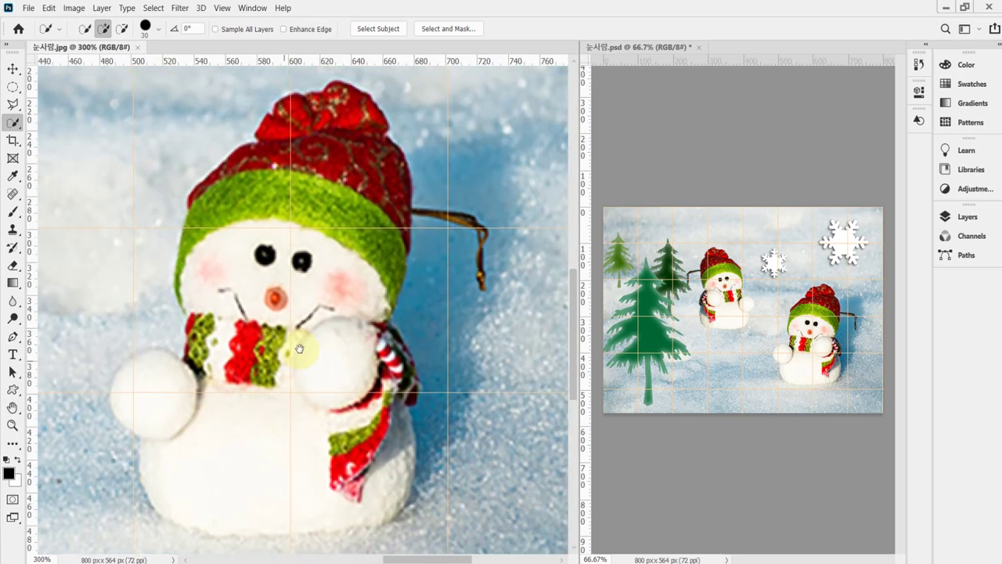
pyautogui.moveTo(290, 406)
pyautogui.mouseDown()
pyautogui.moveTo(305, 349)
pyautogui.moveTo(231, 457)
pyautogui.moveTo(178, 389)
pyautogui.moveTo(225, 358)
pyautogui.moveTo(180, 376)
pyautogui.moveTo(161, 365)
pyautogui.moveTo(335, 370)
pyautogui.moveTo(376, 466)
pyautogui.mouseUp()
# - Reduce the Quick Selection brush to 10 px and add the snowman's right-hand sleeve area and red hat to the selection
pyautogui.press('[')
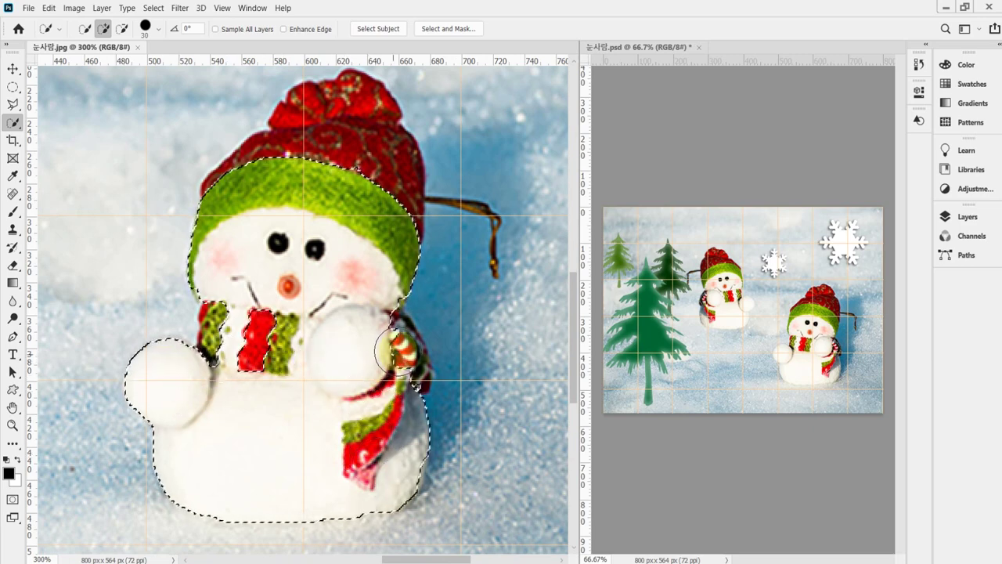
pyautogui.press('[')
pyautogui.click(401, 335)
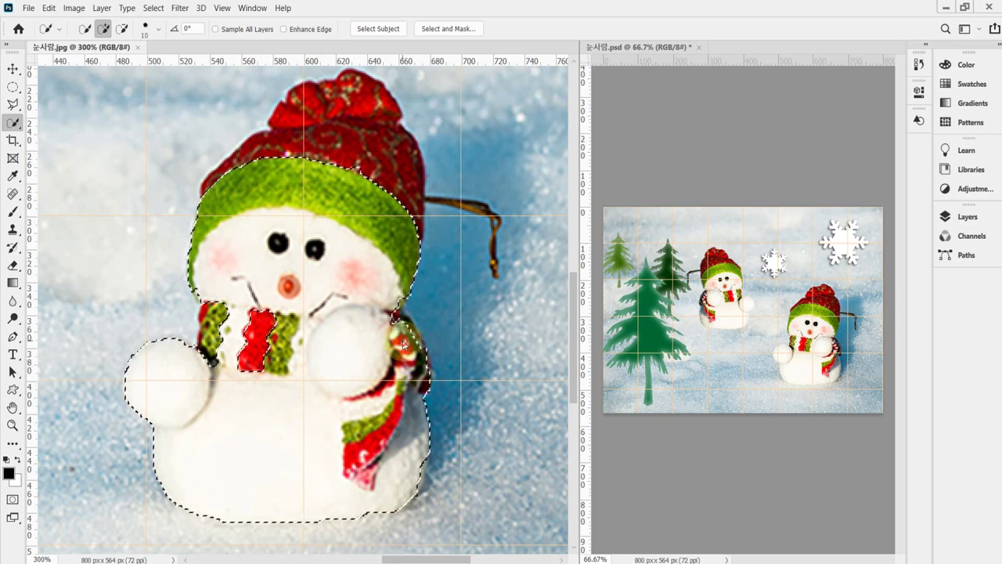
pyautogui.click(384, 359)
pyautogui.click(341, 116)
pyautogui.click(392, 159)
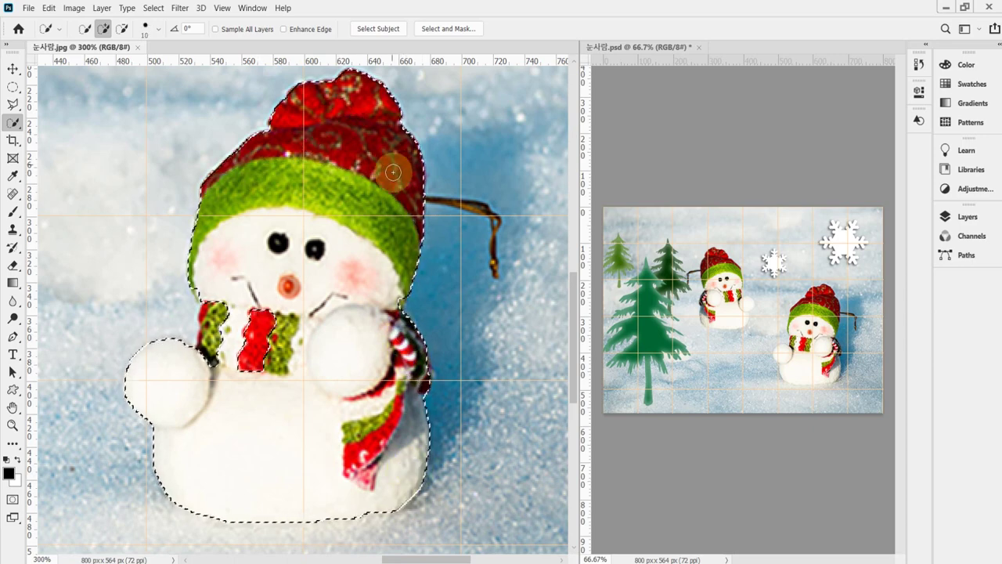
# - Reduce the Quick Selection brush to 6 px and add the missing parts of the scarf to the snowman selection
pyautogui.press('[')
pyautogui.press('[')
pyautogui.press('[')
pyautogui.press('[')
pyautogui.click(254, 370)
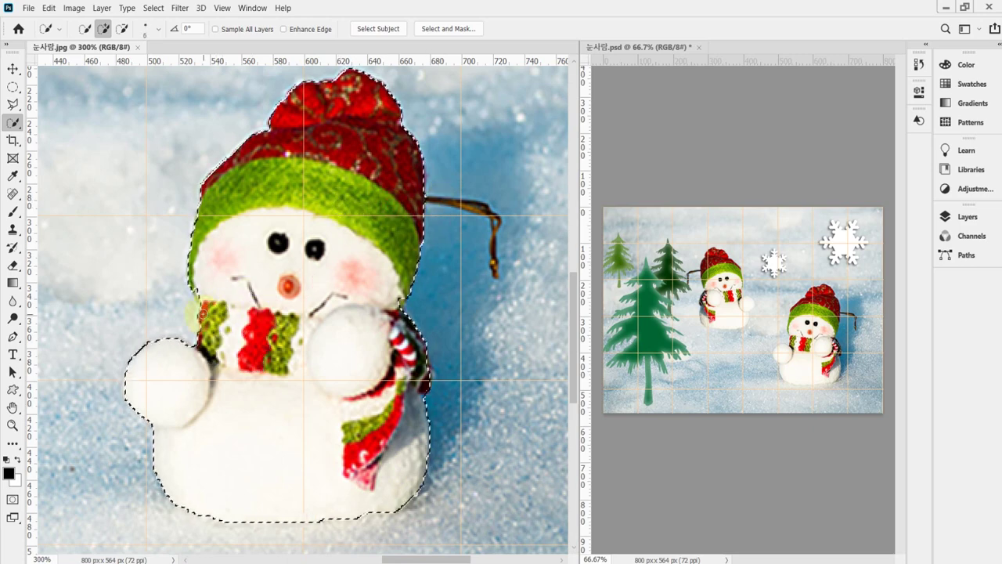
pyautogui.click(421, 368)
# - Add the thin twig beside the hat to the snowman selection using a 1 px Quick Selection brush
pyautogui.press('[')
pyautogui.press('[')
pyautogui.press('[')
pyautogui.press('[')
pyautogui.moveTo(436, 212)
pyautogui.mouseDown()
pyautogui.moveTo(452, 195)
pyautogui.moveTo(489, 208)
pyautogui.moveTo(501, 233)
pyautogui.moveTo(496, 275)
pyautogui.moveTo(493, 220)
pyautogui.moveTo(496, 269)
pyautogui.mouseUp()
pyautogui.press('[')
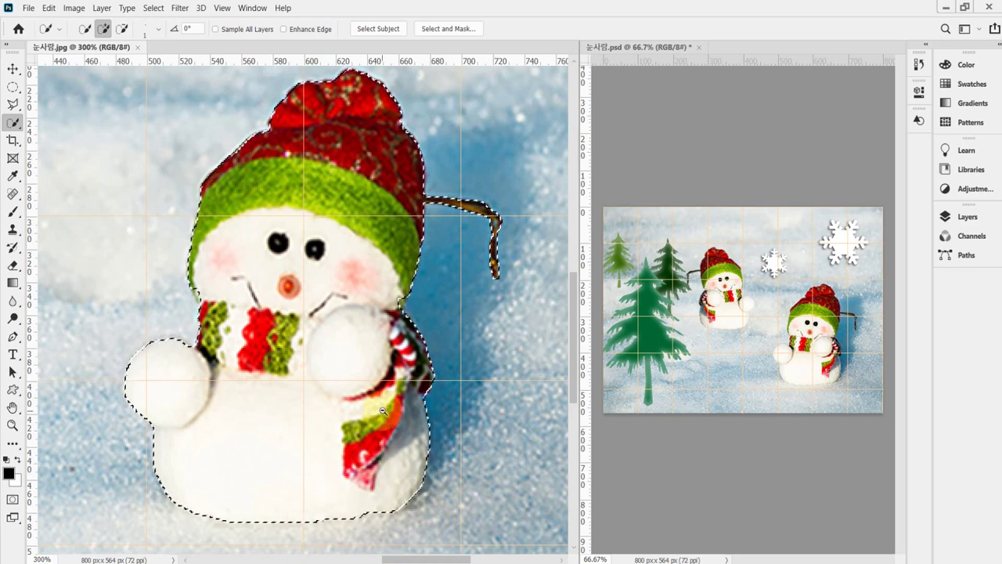
pyautogui.scroll(-2, 392, 413)
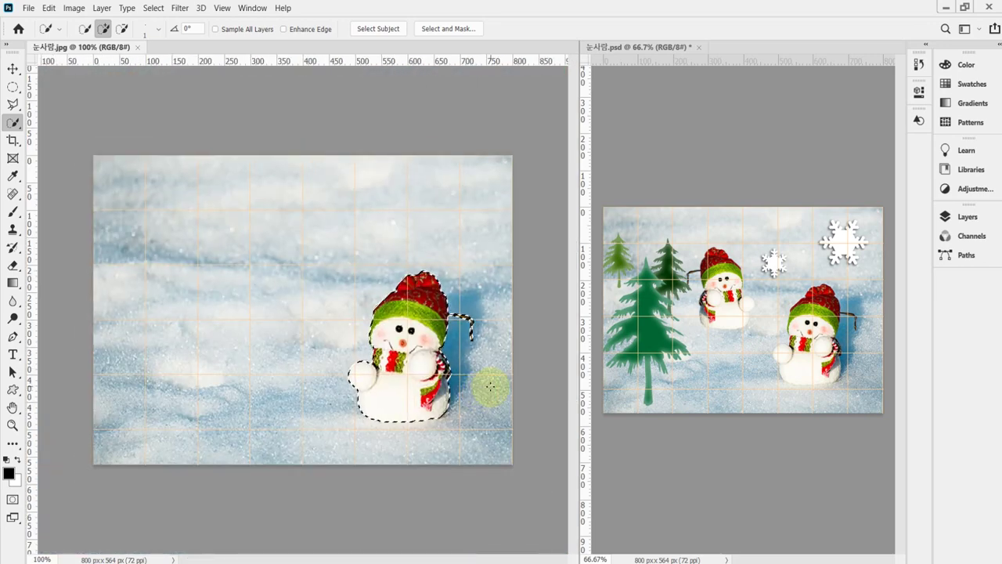
# - Copy the selected snowman to a new layer, then move it to the image's upper left and scale it to about 67%
pyautogui.hotkey('ctrl', 'j')
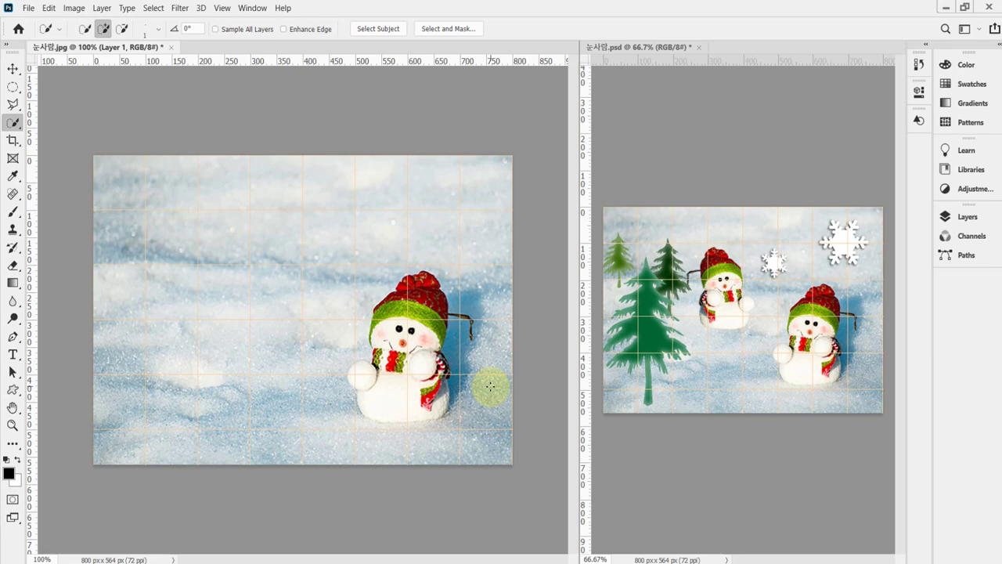
pyautogui.hotkey('ctrl', 't')
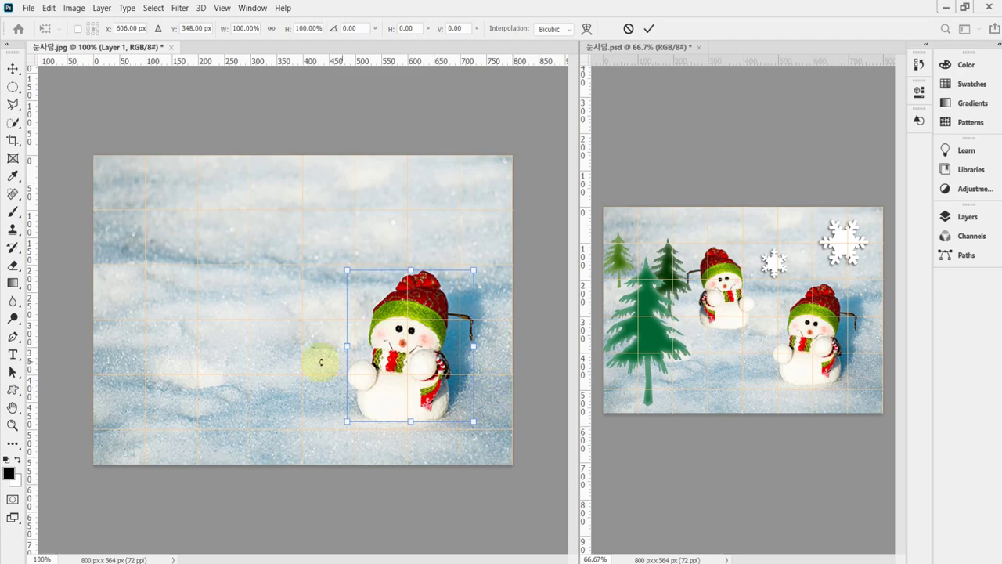
pyautogui.moveTo(408, 377); pyautogui.dragTo(261, 335)
pyautogui.moveTo(195, 214); pyautogui.dragTo(239, 263)
pyautogui.moveTo(291, 300); pyautogui.dragTo(250, 253)
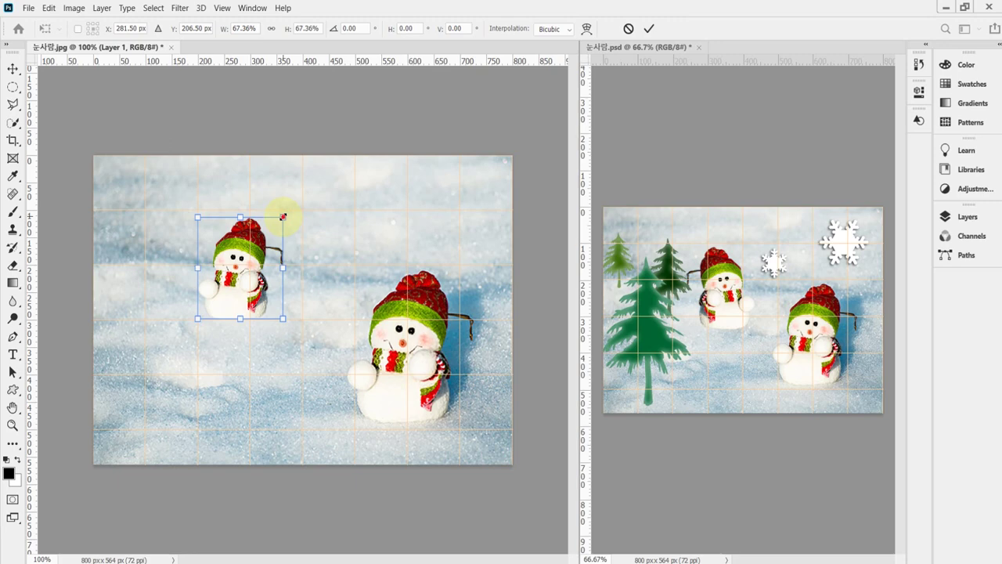
# - Flip the small snowman copy horizontally and reposition it to about X 300 px, Y 235 px
pyautogui.rightClick(229, 240)
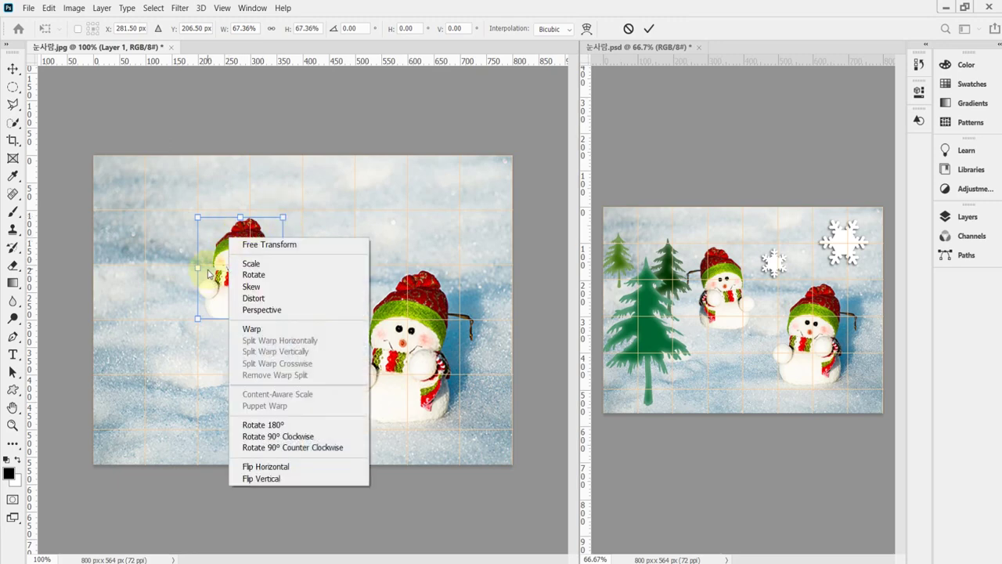
pyautogui.click(321, 473)
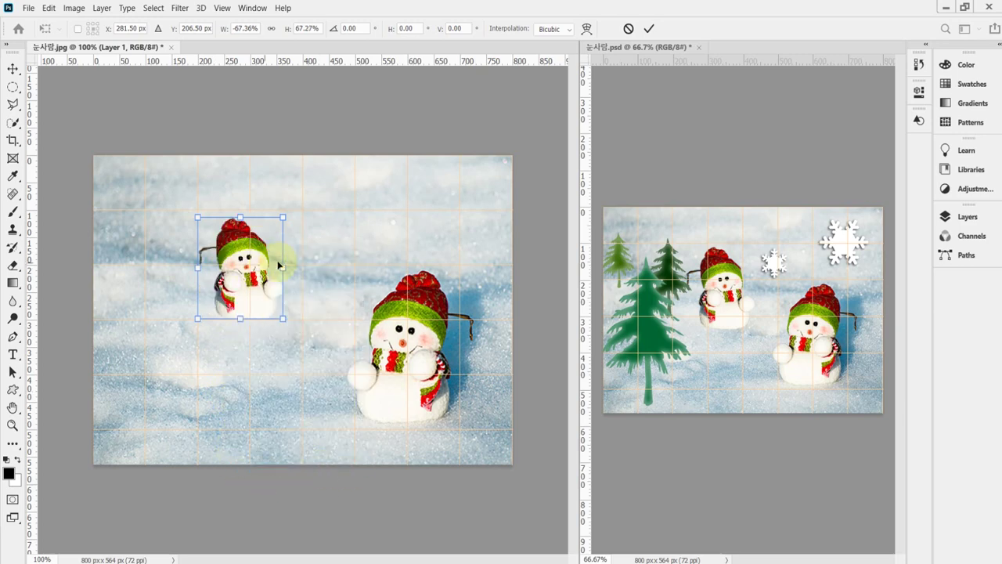
pyautogui.moveTo(270, 266); pyautogui.dragTo(265, 288)
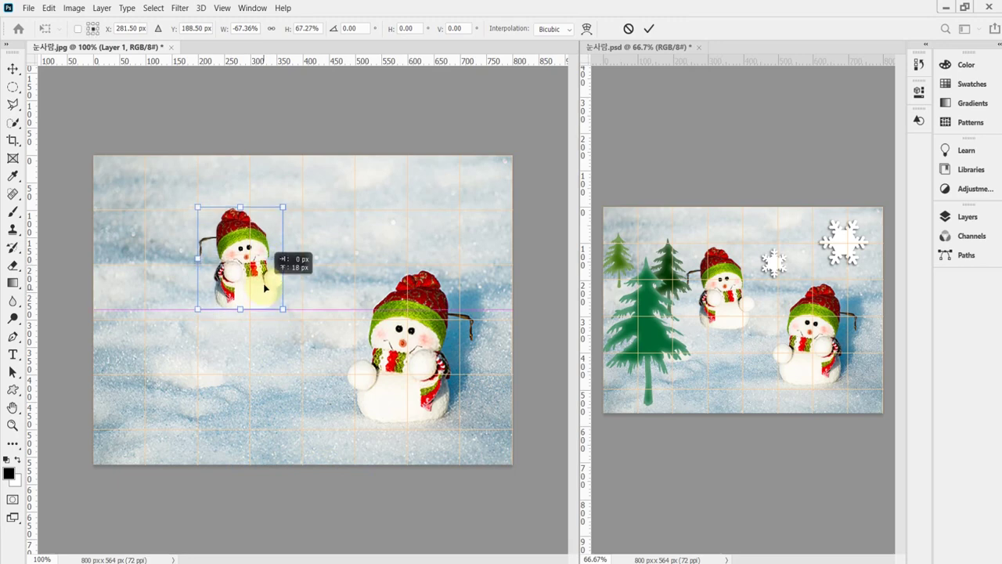
pyautogui.moveTo(272, 283); pyautogui.dragTo(273, 317)
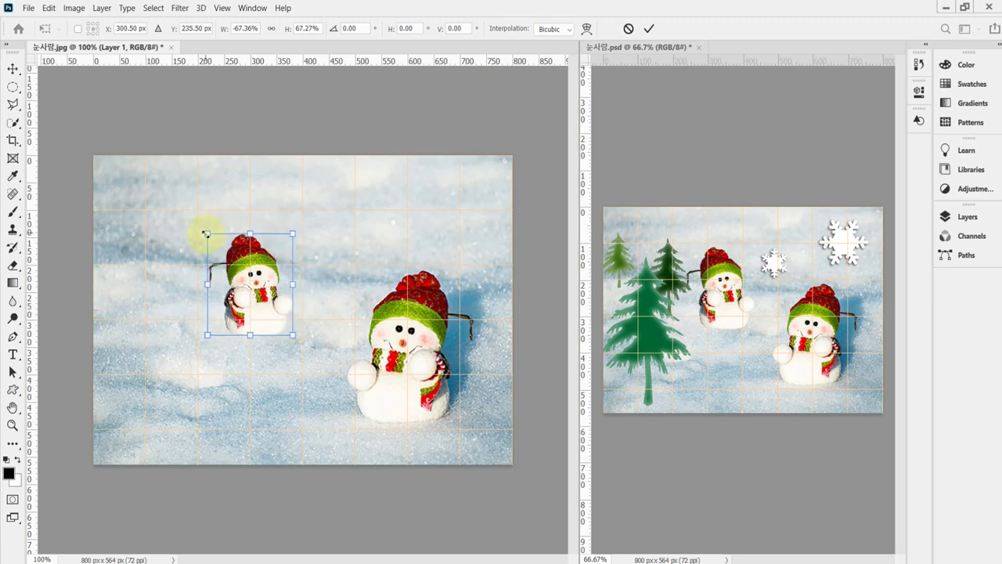
# - Enlarge the flipped snowman to about 80%, place it at about X 333 px, Y 220 px, and apply the transformation
pyautogui.moveTo(206, 234); pyautogui.dragTo(192, 213)
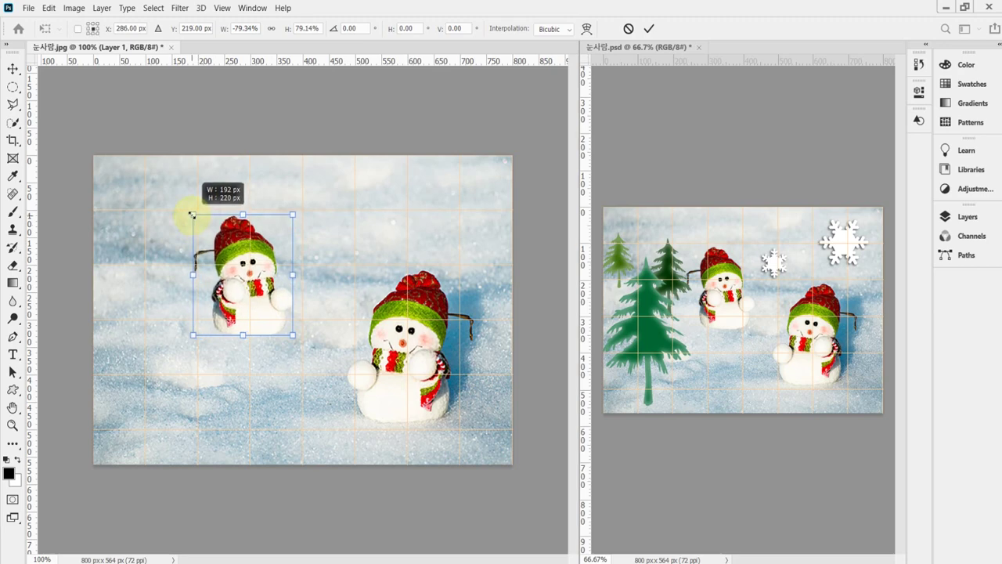
pyautogui.click(262, 294)
pyautogui.moveTo(262, 293); pyautogui.dragTo(285, 294)
pyautogui.click(229, 221)
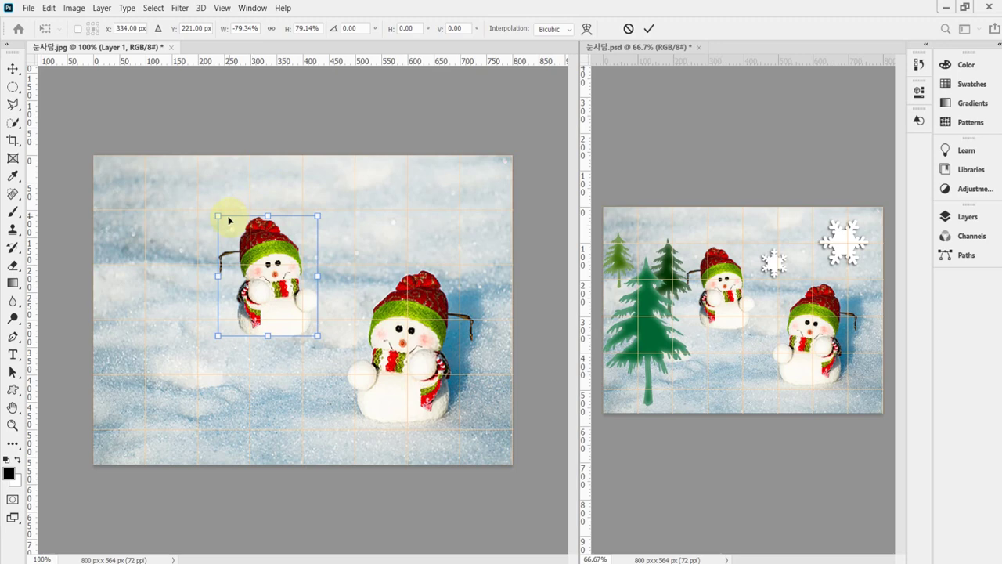
pyautogui.moveTo(217, 218); pyautogui.dragTo(223, 213)
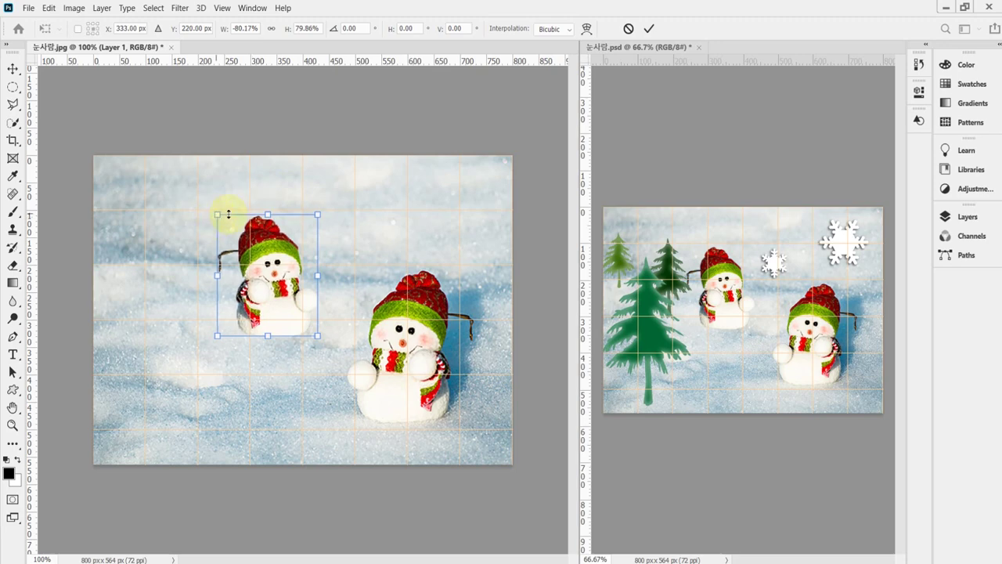
pyautogui.press('Return')
# - Activate the Custom Shape tool and reset all tools to their default settings
pyautogui.press('w')
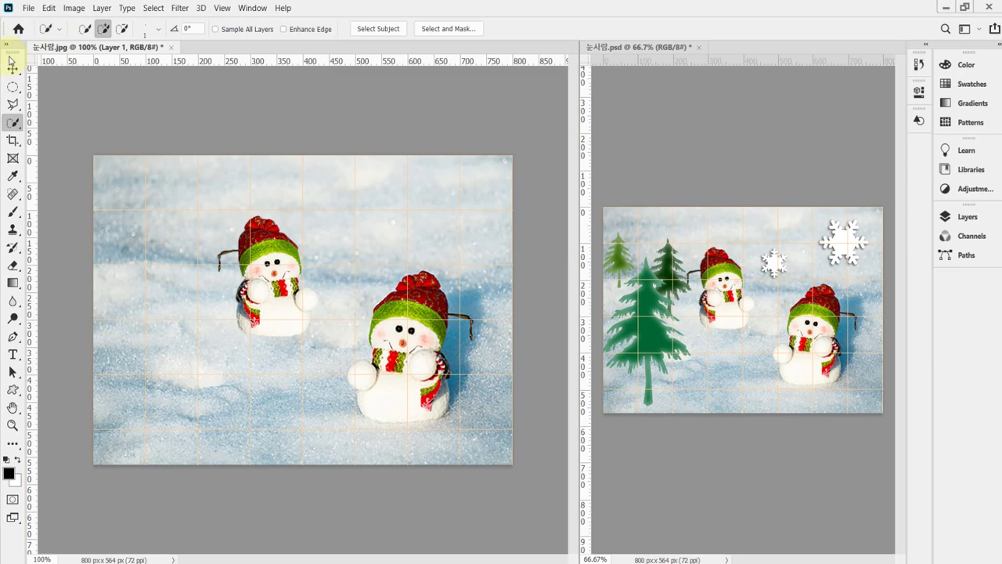
pyautogui.click(13, 390)
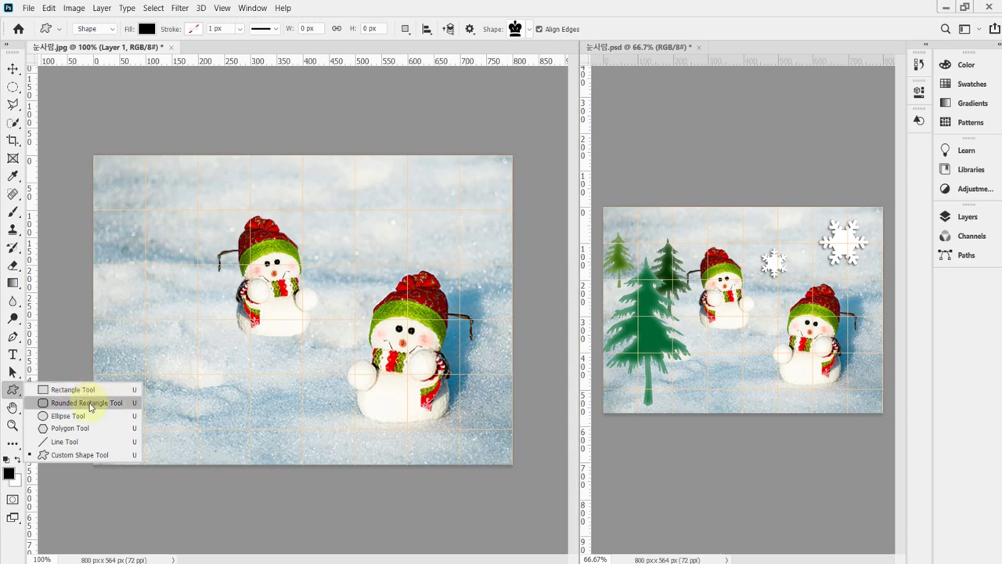
pyautogui.click(110, 455)
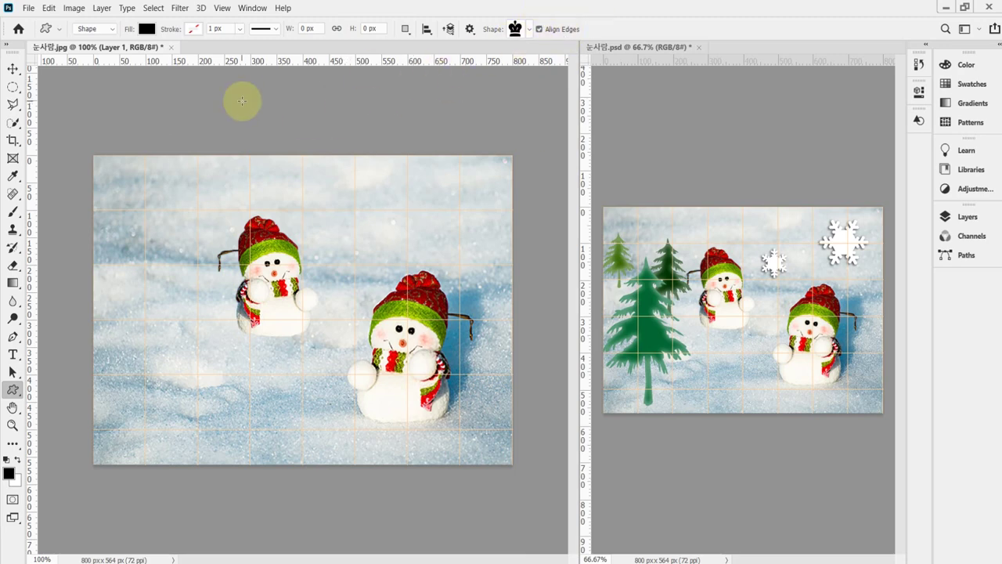
pyautogui.rightClick(45, 32)
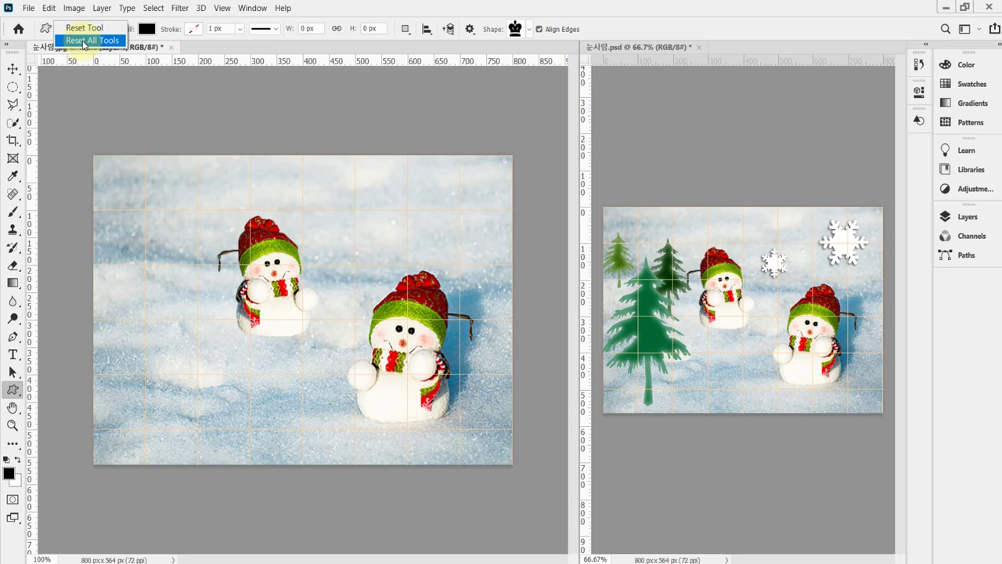
pyautogui.click(83, 40)
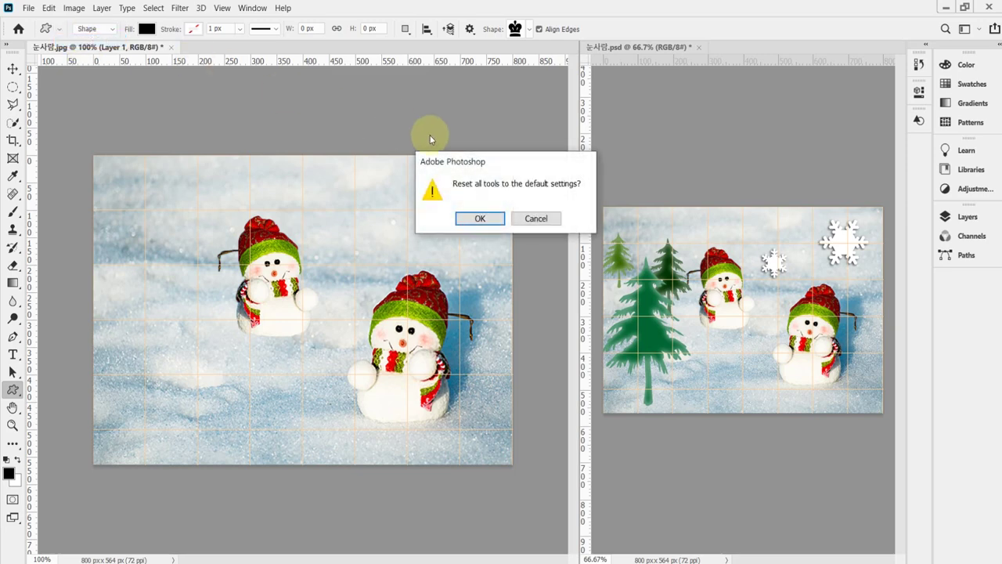
pyautogui.click(489, 222)
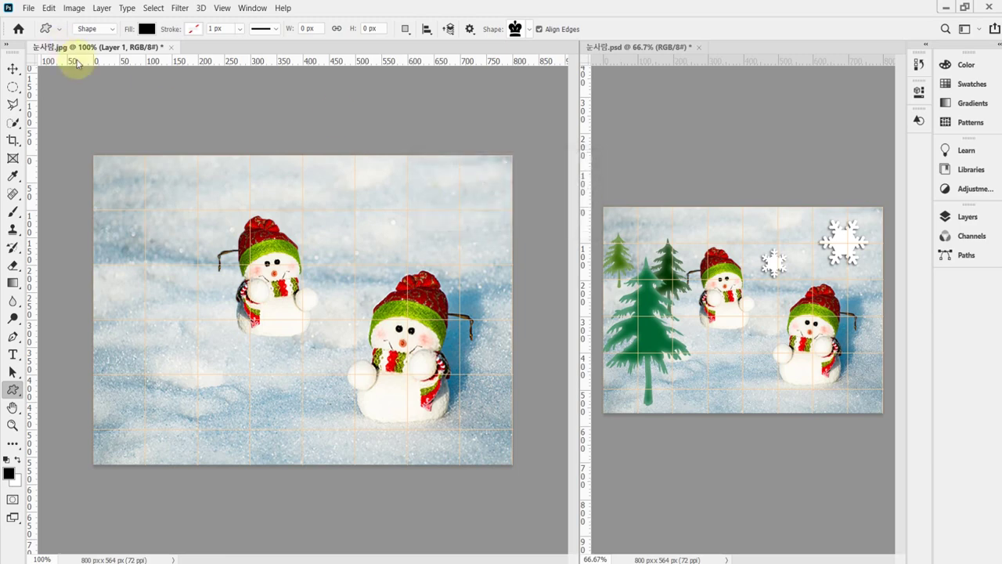
# - Set the Custom Shape tool to Shape mode with a white fill
pyautogui.click(110, 29)
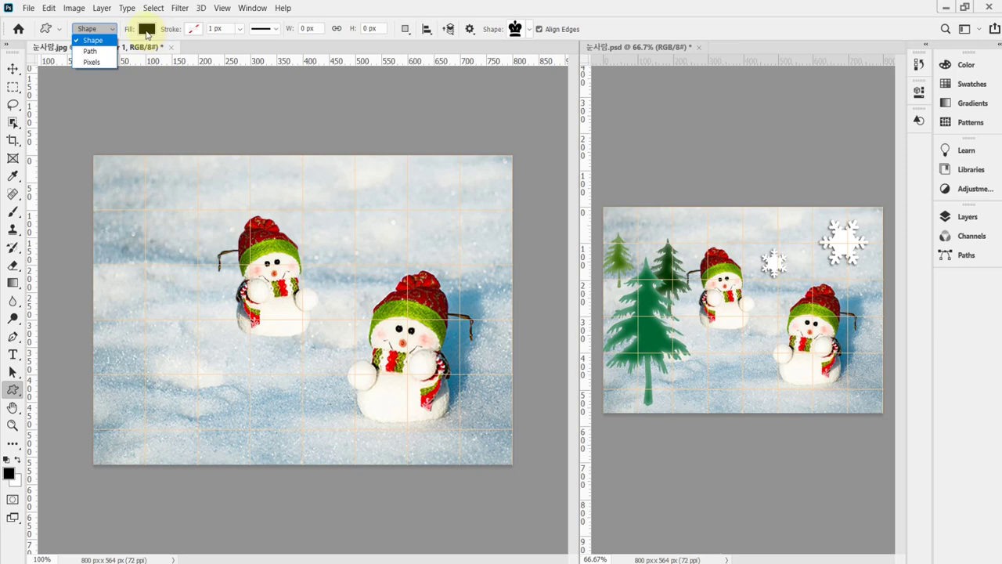
pyautogui.click(101, 41)
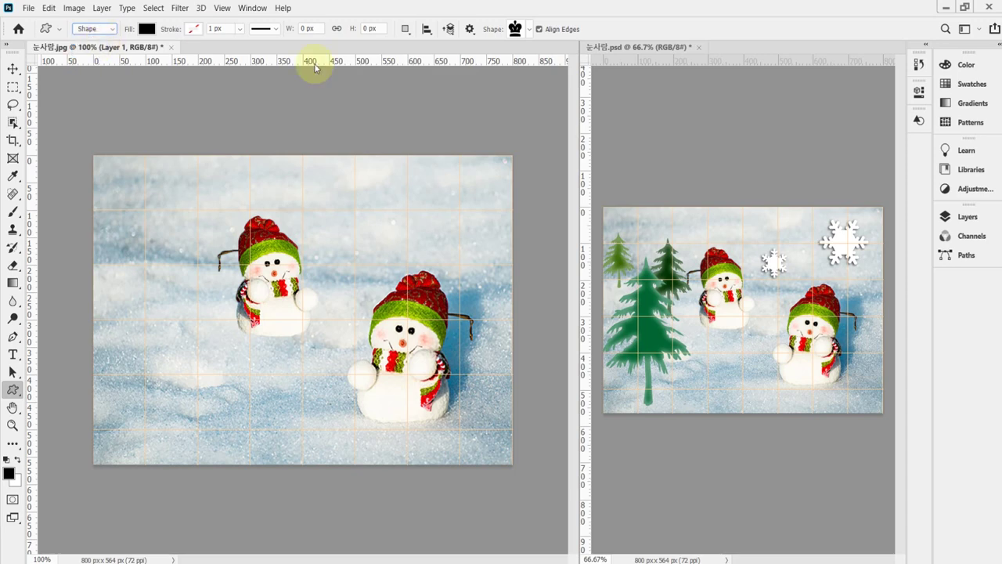
pyautogui.click(145, 30)
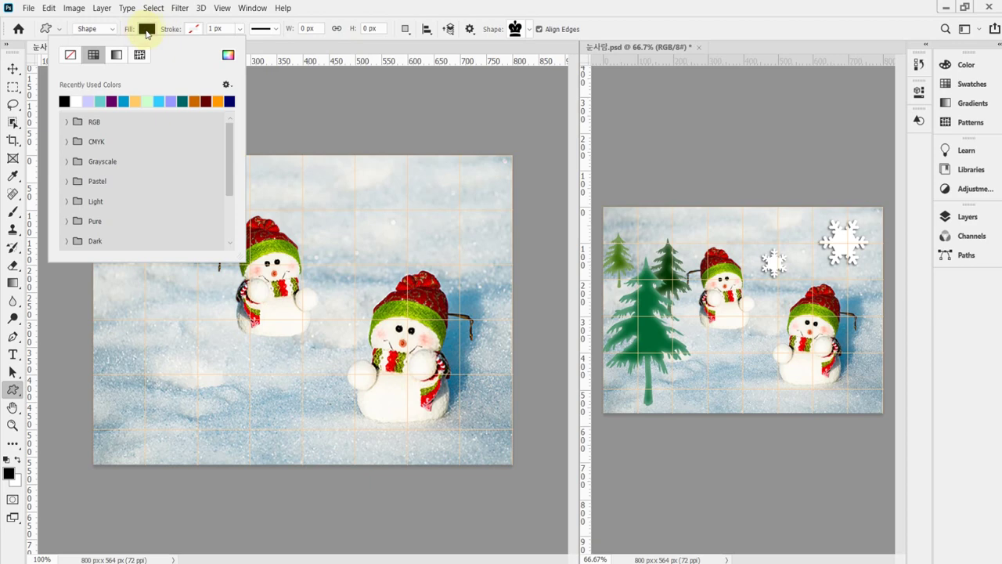
pyautogui.click(77, 100)
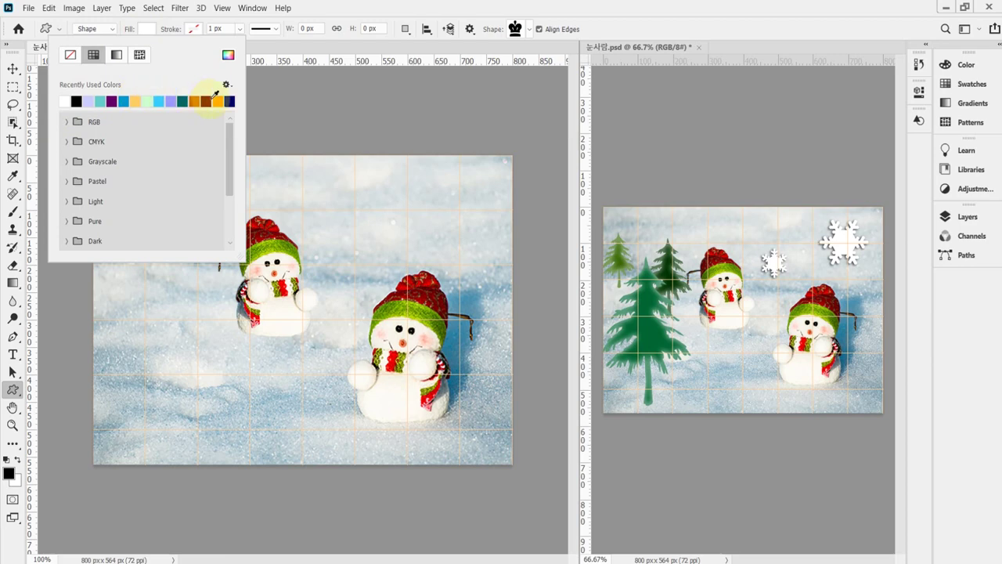
pyautogui.click(68, 123)
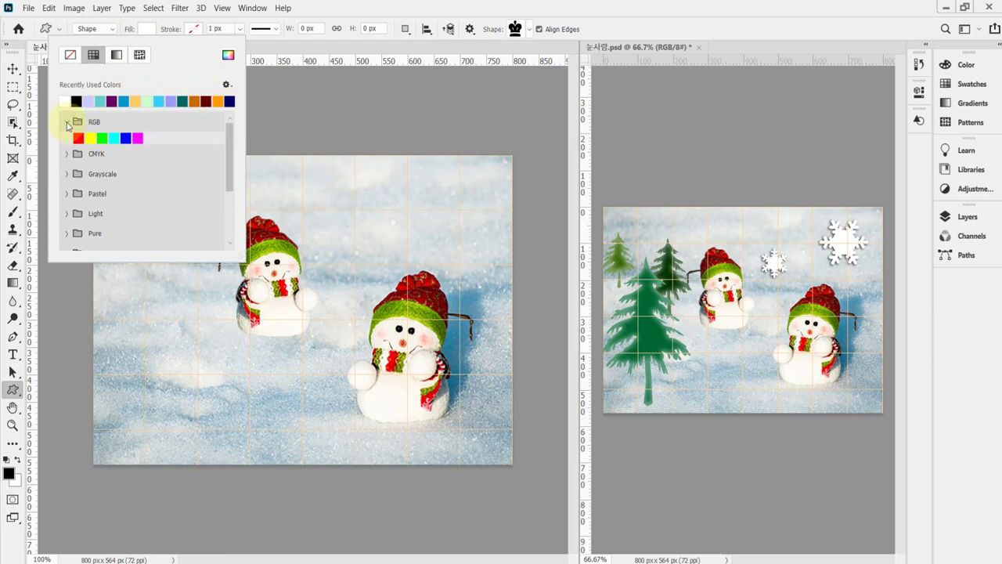
pyautogui.click(67, 123)
pyautogui.click(68, 141)
pyautogui.click(68, 142)
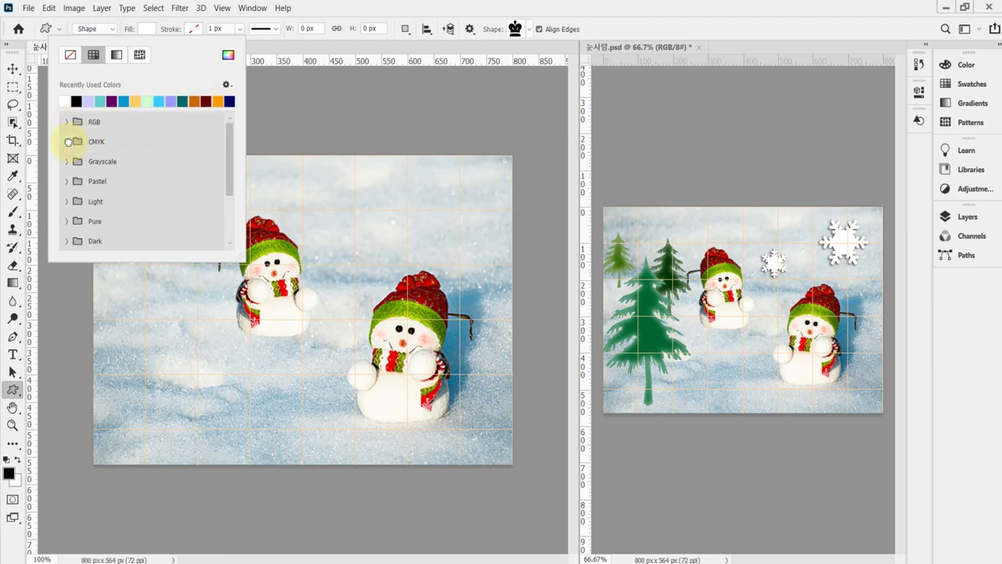
# - Pick white as the shape fill color in the Color Picker and accept it
pyautogui.click(228, 57)
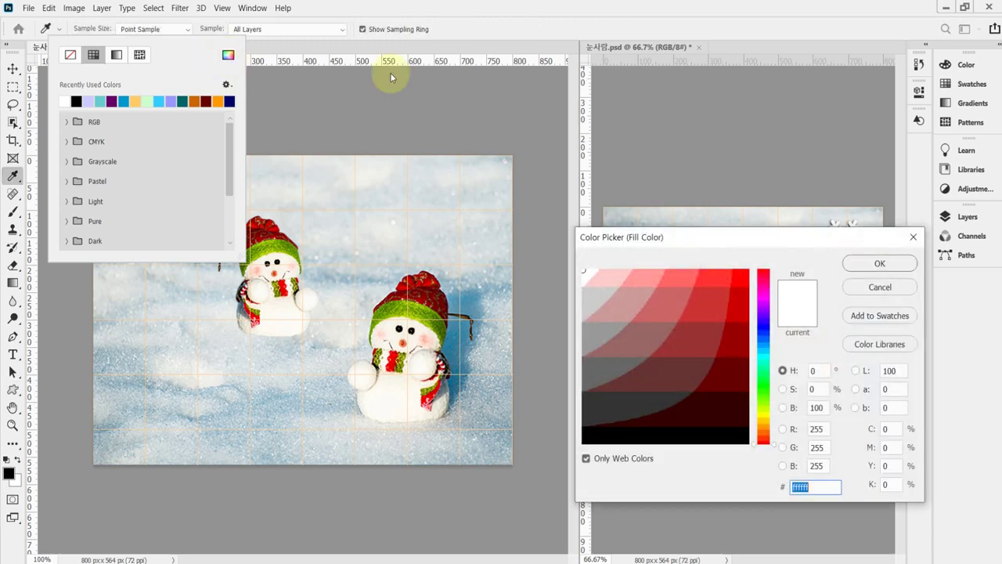
pyautogui.moveTo(678, 248); pyautogui.dragTo(403, 137)
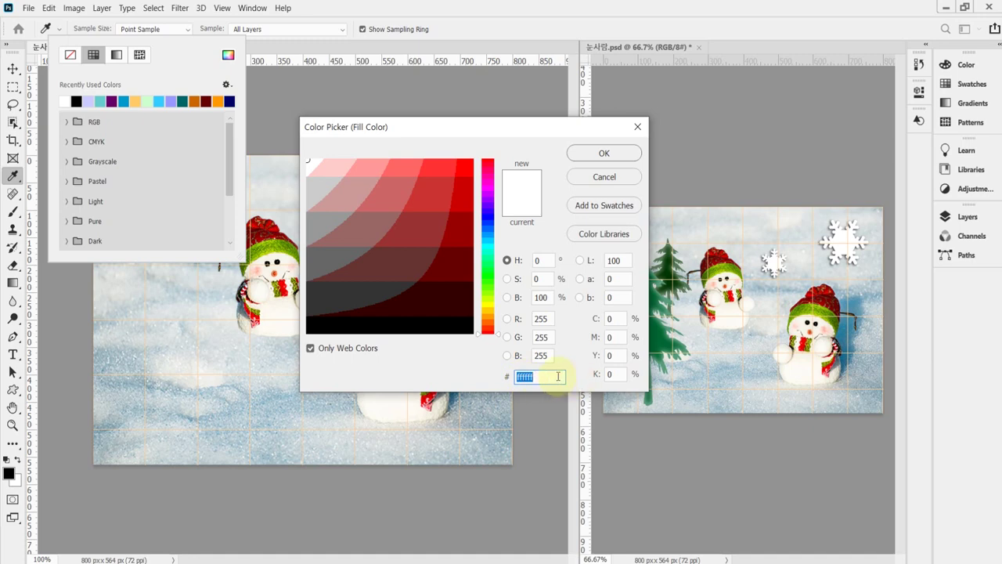
pyautogui.click(347, 350)
pyautogui.click(350, 350)
pyautogui.click(548, 377)
pyautogui.click(464, 328)
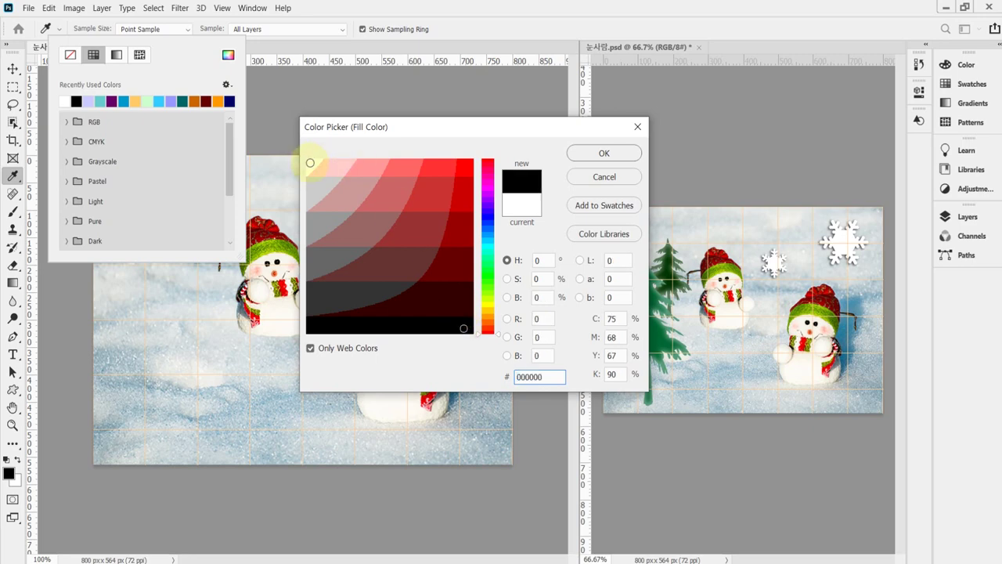
pyautogui.click(310, 162)
pyautogui.click(604, 153)
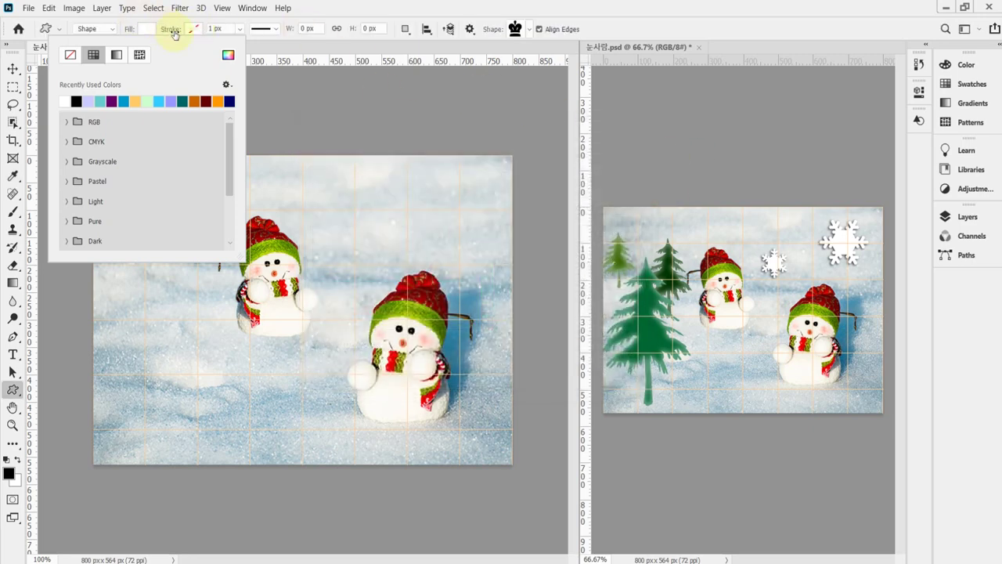
pyautogui.click(174, 31)
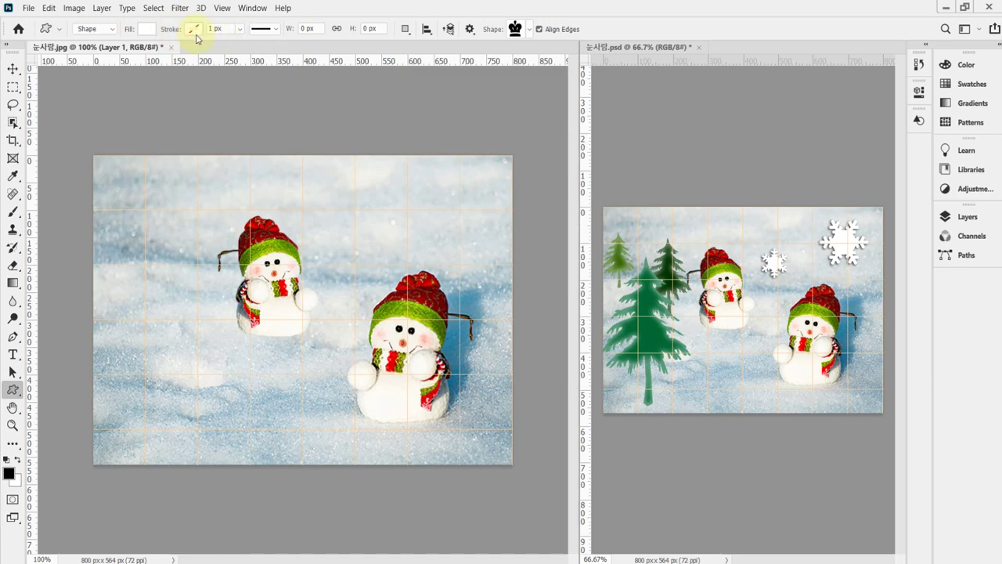
# - Set the shape stroke to No Color
pyautogui.click(193, 29)
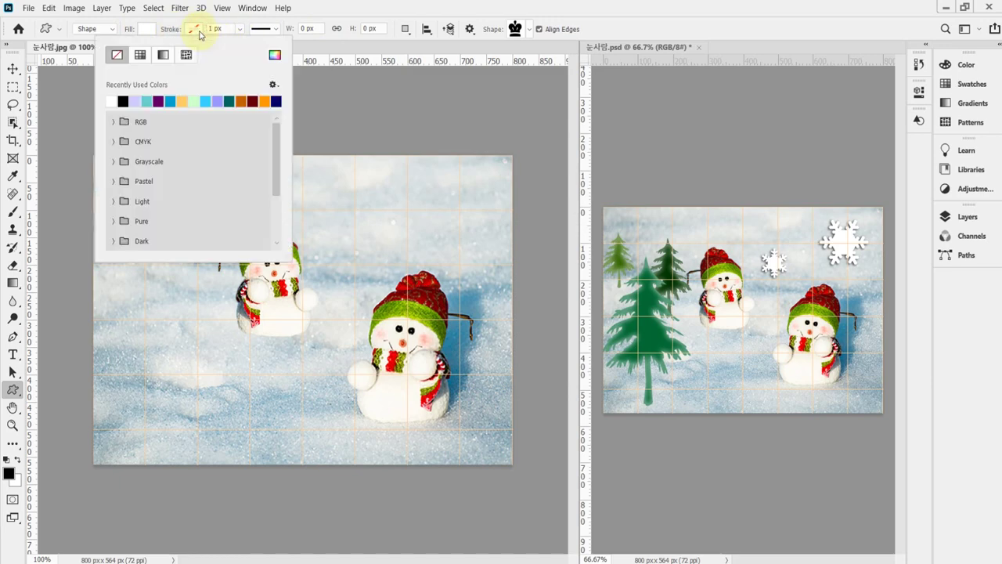
pyautogui.click(115, 56)
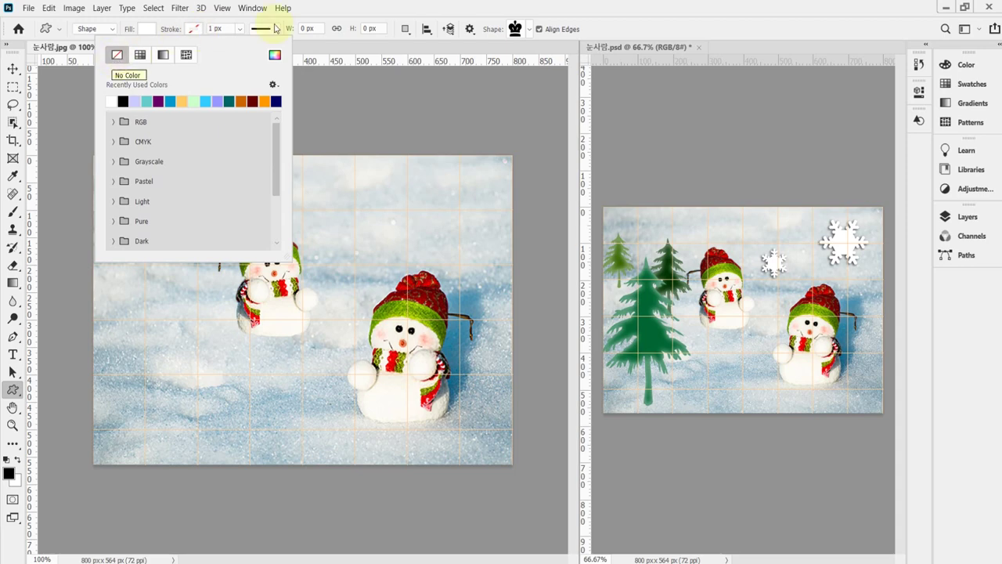
pyautogui.click(320, 10)
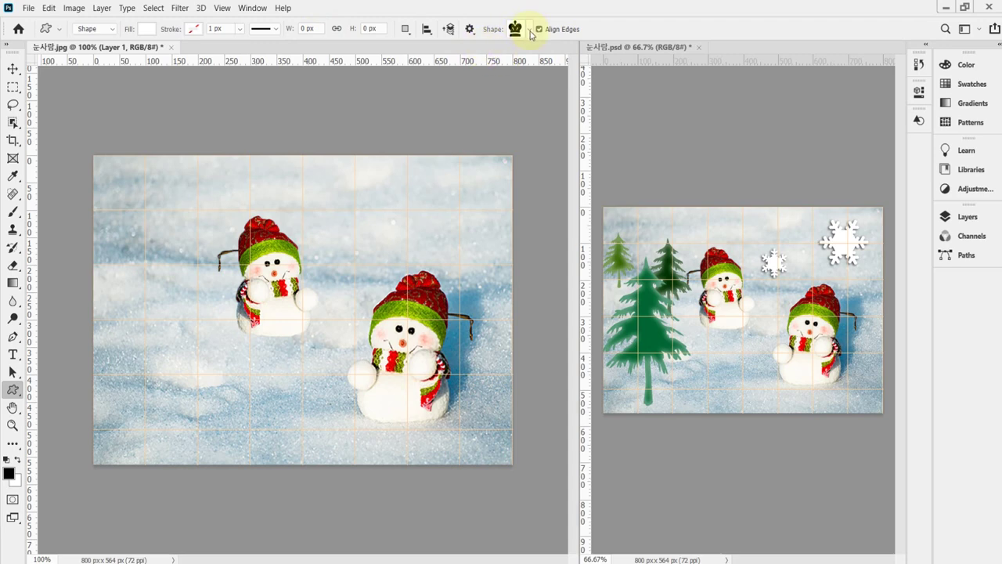
# - Browse the Leaf Trees, Wild Animals, Boats and Flowers groups among the available custom shapes
pyautogui.click(530, 32)
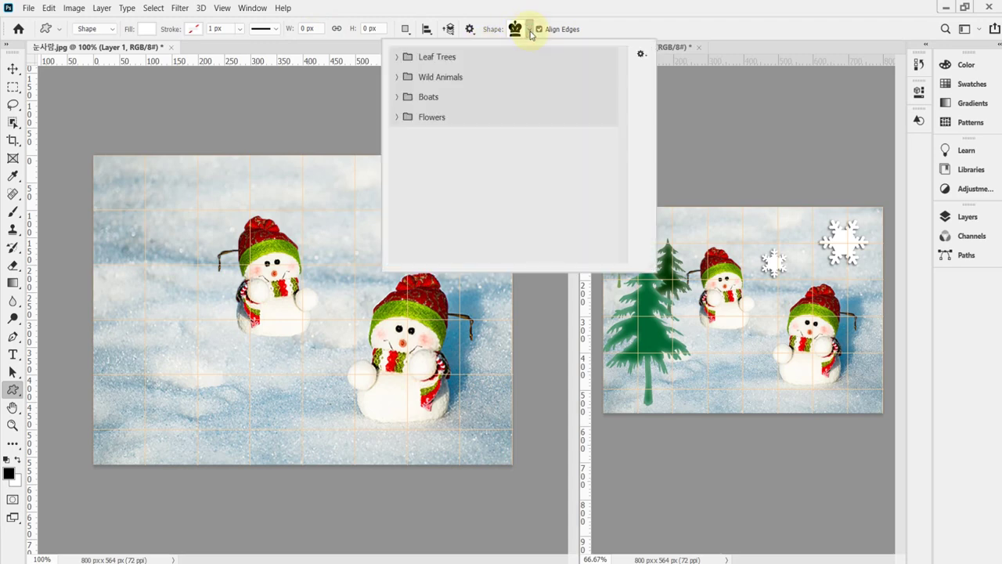
pyautogui.click(530, 31)
pyautogui.click(530, 31)
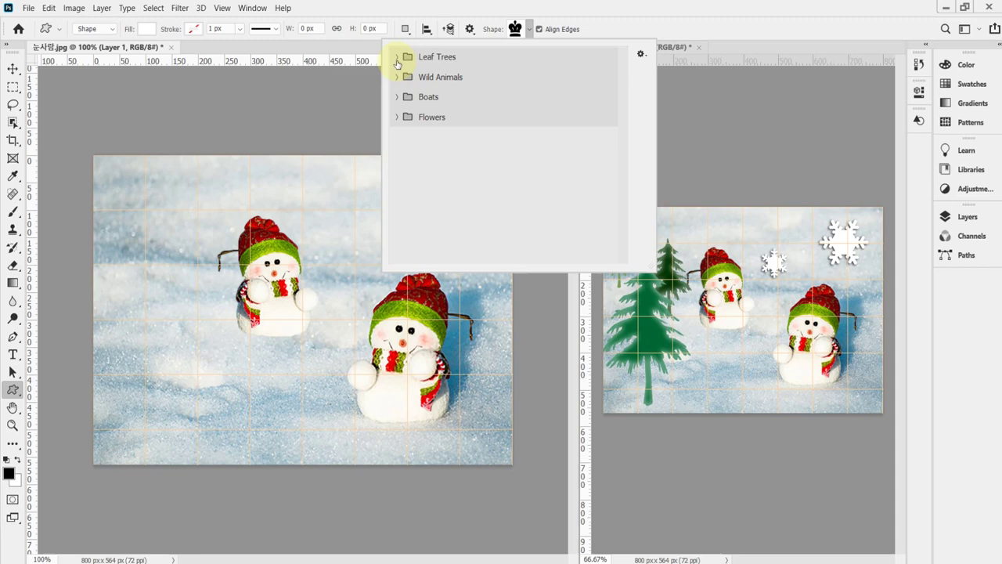
pyautogui.click(399, 120)
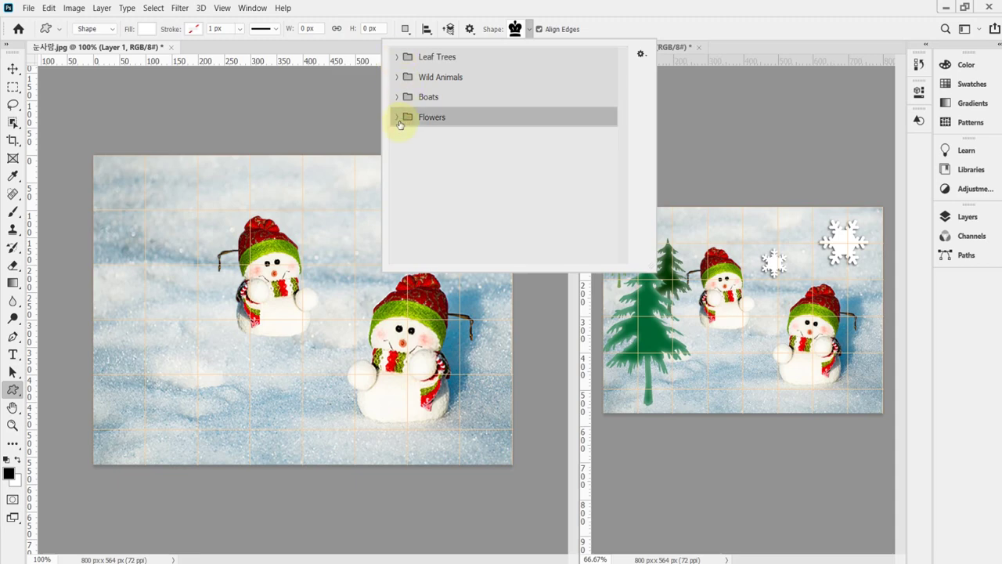
pyautogui.click(399, 120)
pyautogui.click(399, 119)
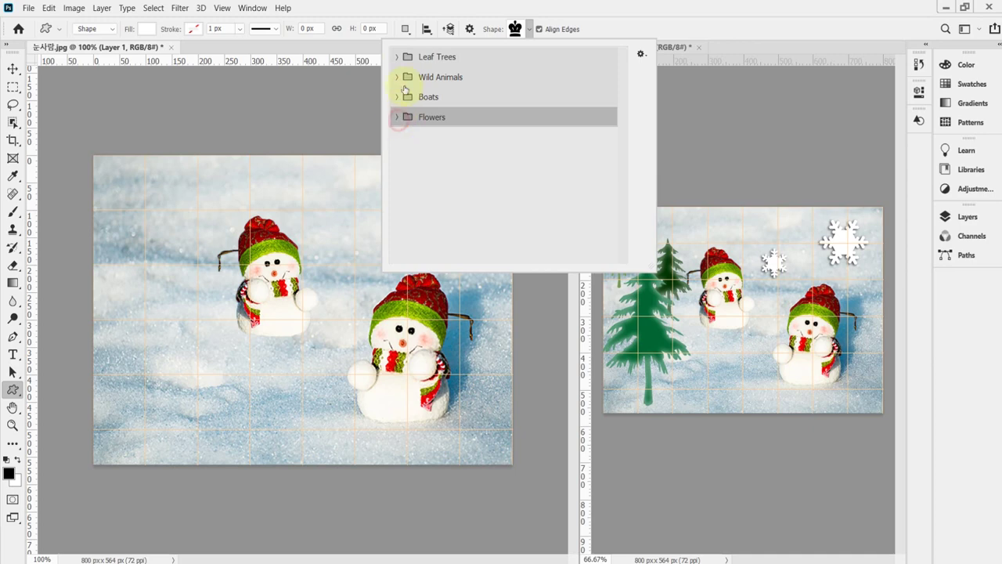
pyautogui.click(400, 56)
pyautogui.click(398, 58)
pyautogui.click(399, 79)
pyautogui.click(399, 78)
pyautogui.click(396, 99)
pyautogui.click(396, 99)
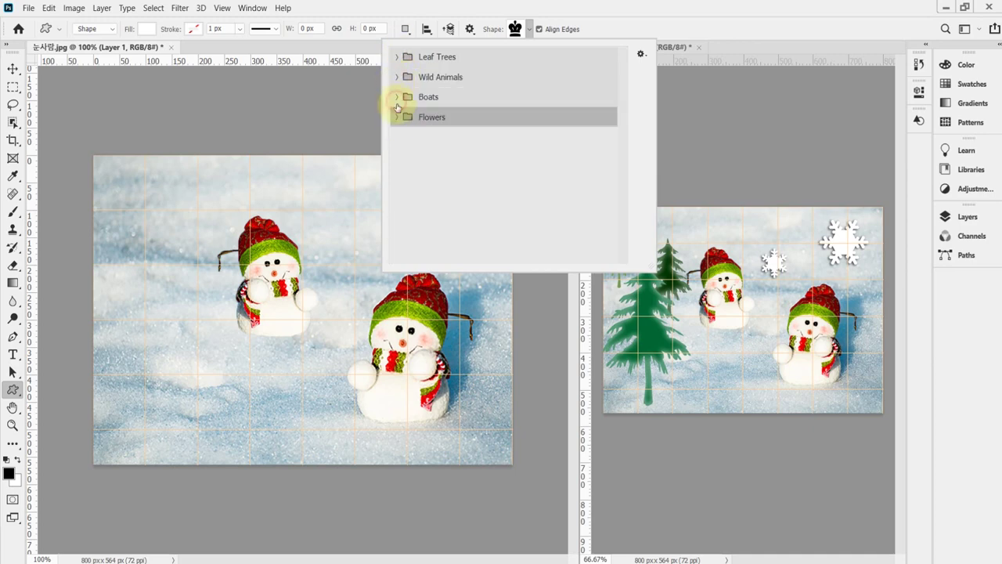
pyautogui.click(398, 119)
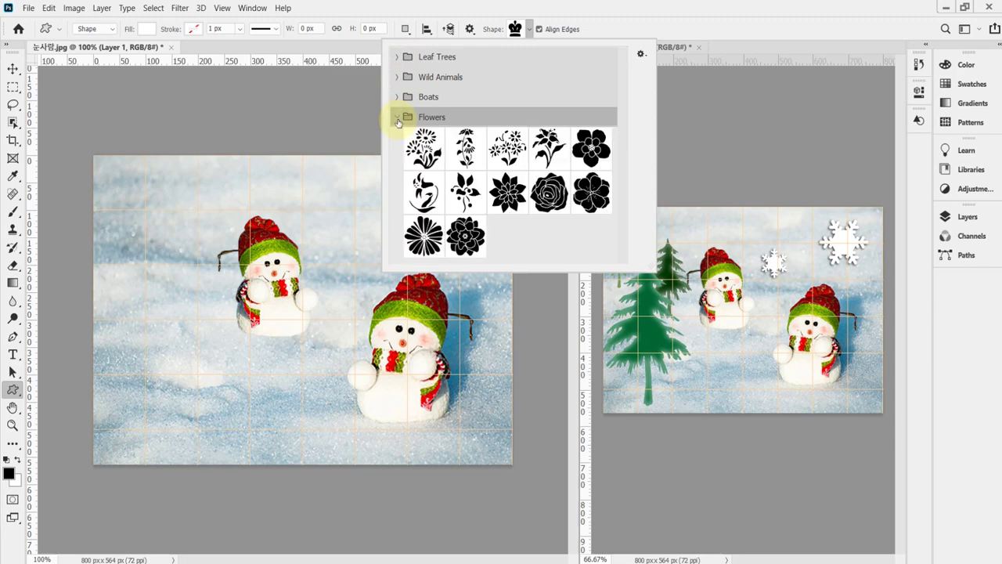
pyautogui.click(398, 119)
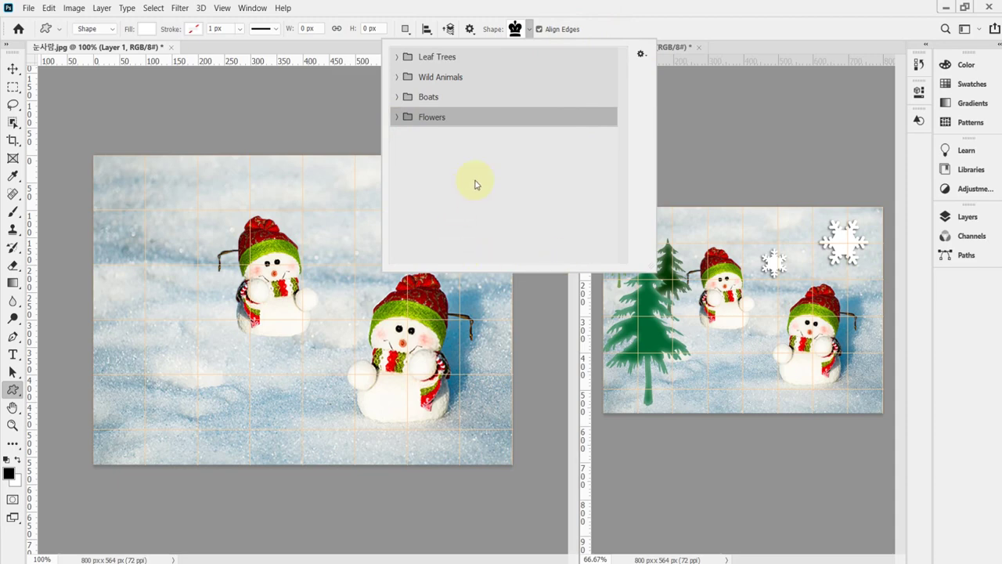
pyautogui.click(583, 9)
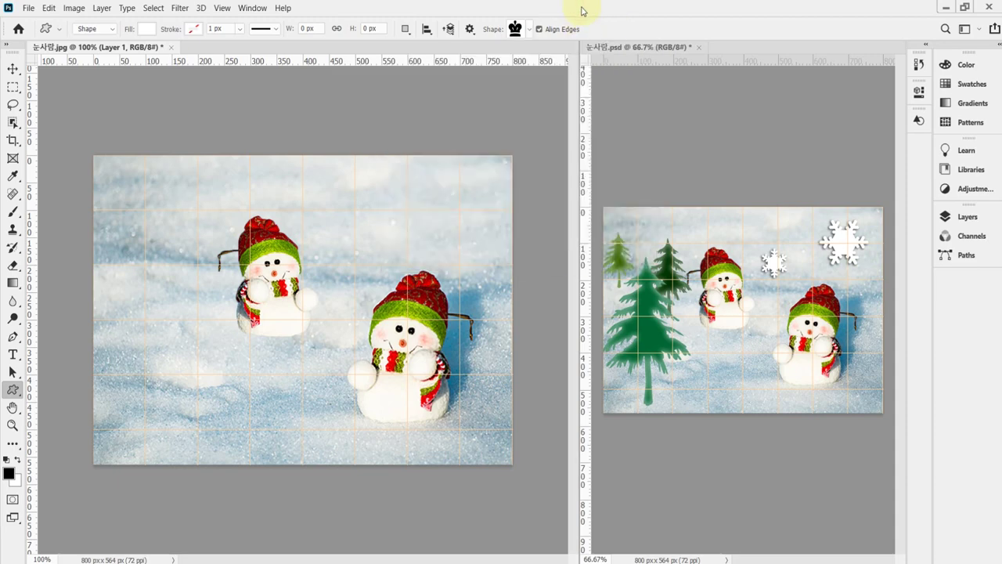
# - Load the Legacy Shapes and More collection into the custom shape library
pyautogui.click(245, 10)
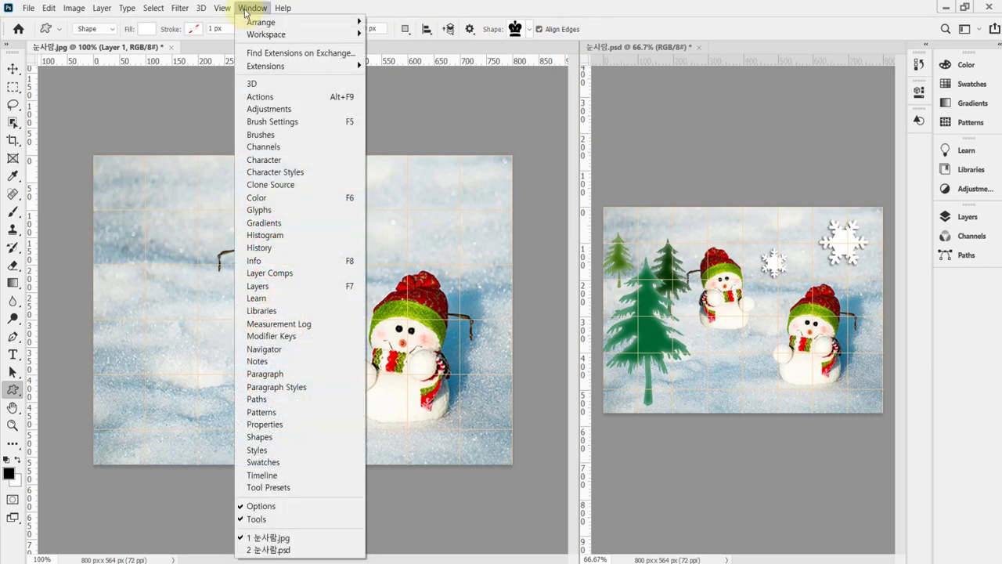
pyautogui.click(309, 441)
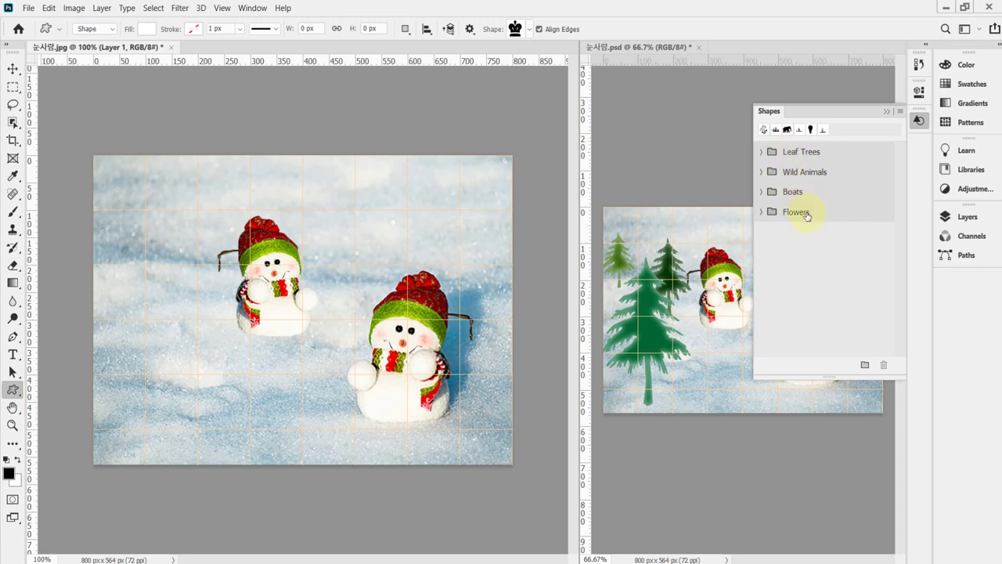
pyautogui.click(900, 112)
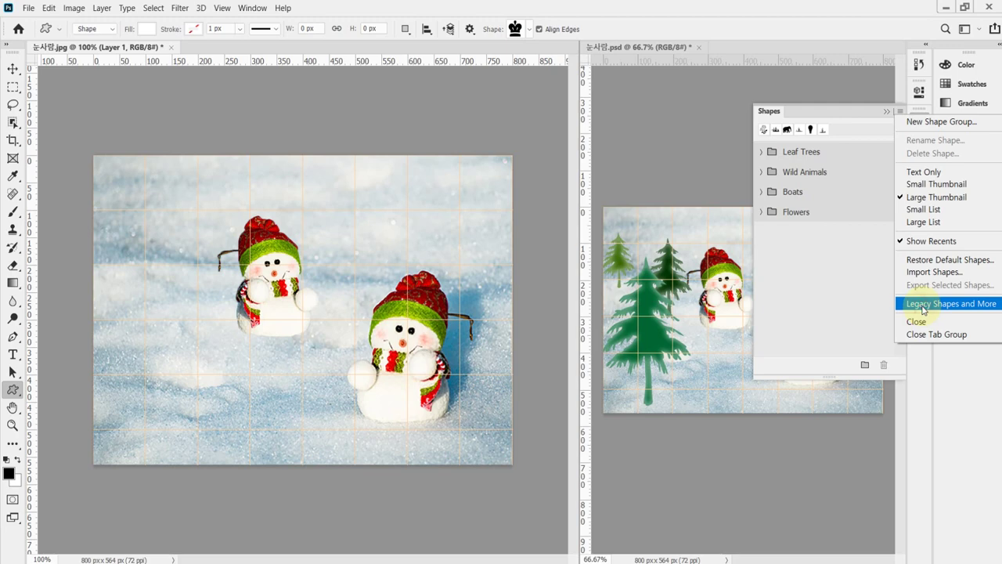
pyautogui.click(922, 309)
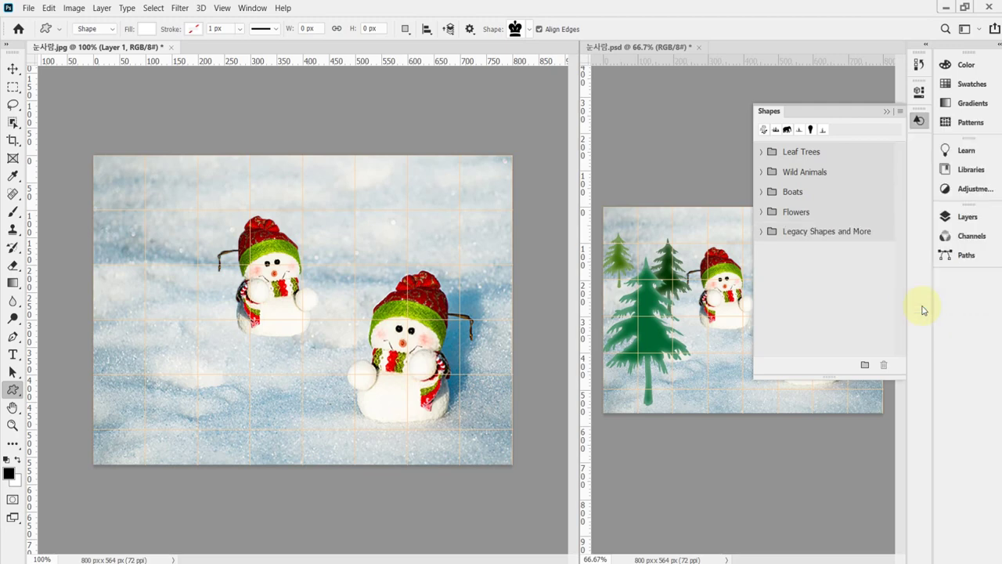
# - Examine the 2019 Shapes and All Legacy Default Shapes groups inside Legacy Shapes and More, and put the Shapes panel away
pyautogui.click(760, 232)
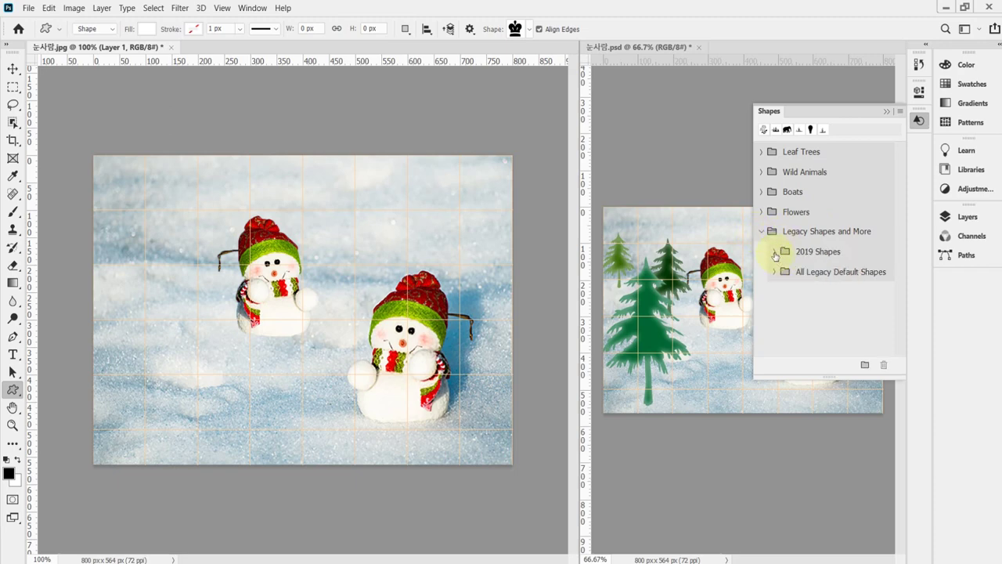
pyautogui.click(774, 252)
pyautogui.click(773, 252)
pyautogui.click(774, 274)
pyautogui.click(774, 274)
pyautogui.click(774, 271)
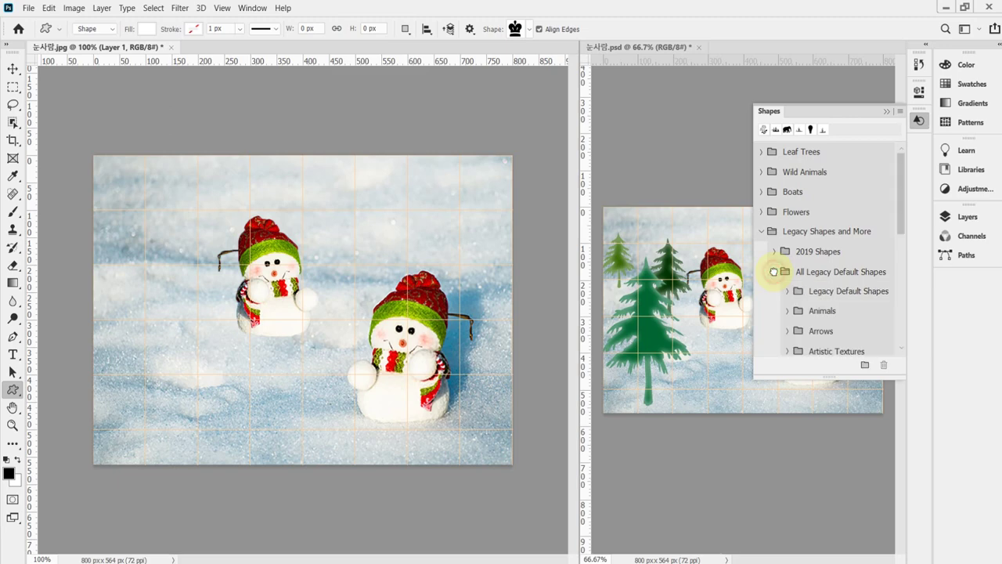
pyautogui.scroll(-3, 902, 225)
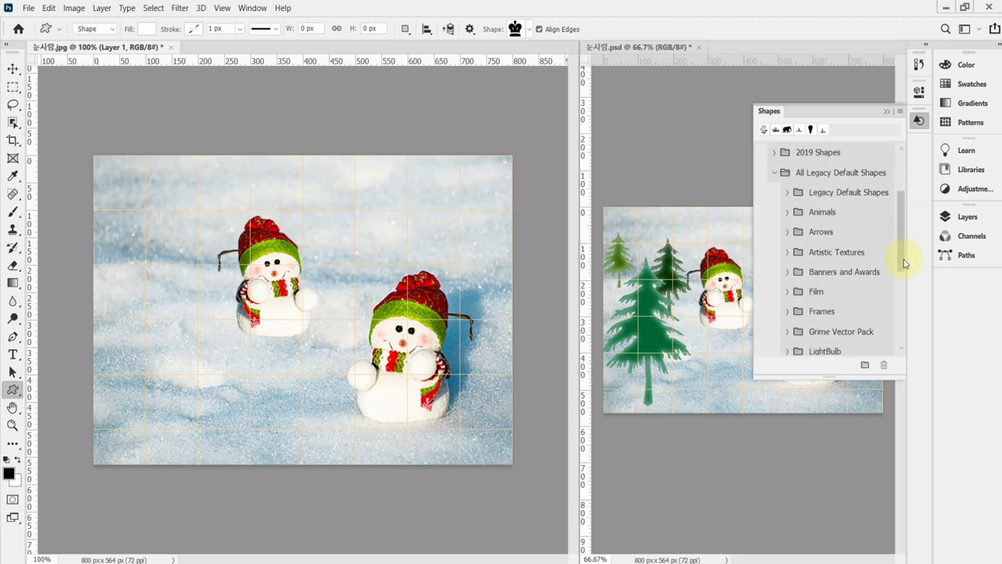
pyautogui.scroll(-5, 905, 263)
pyautogui.scroll(8, 902, 344)
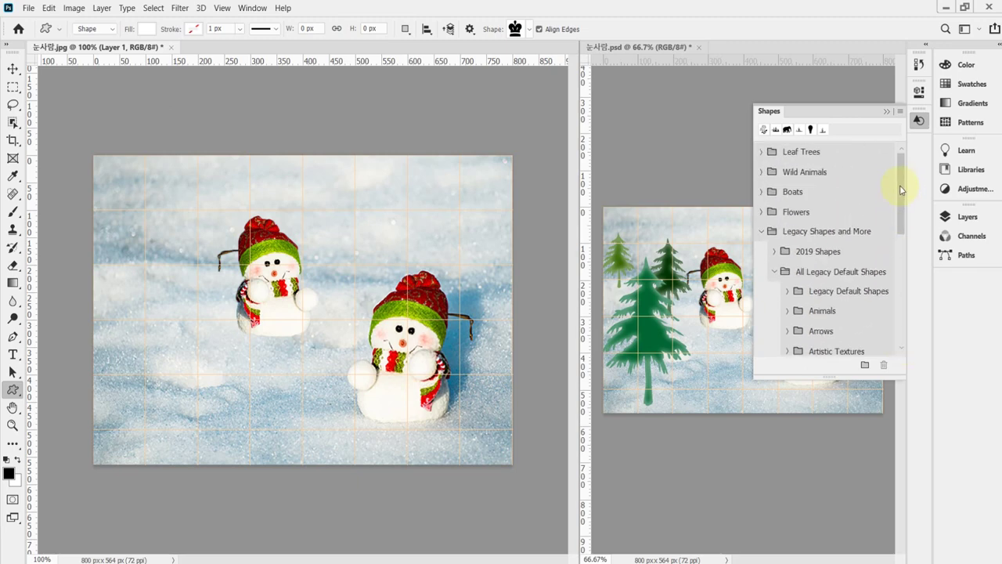
pyautogui.click(919, 122)
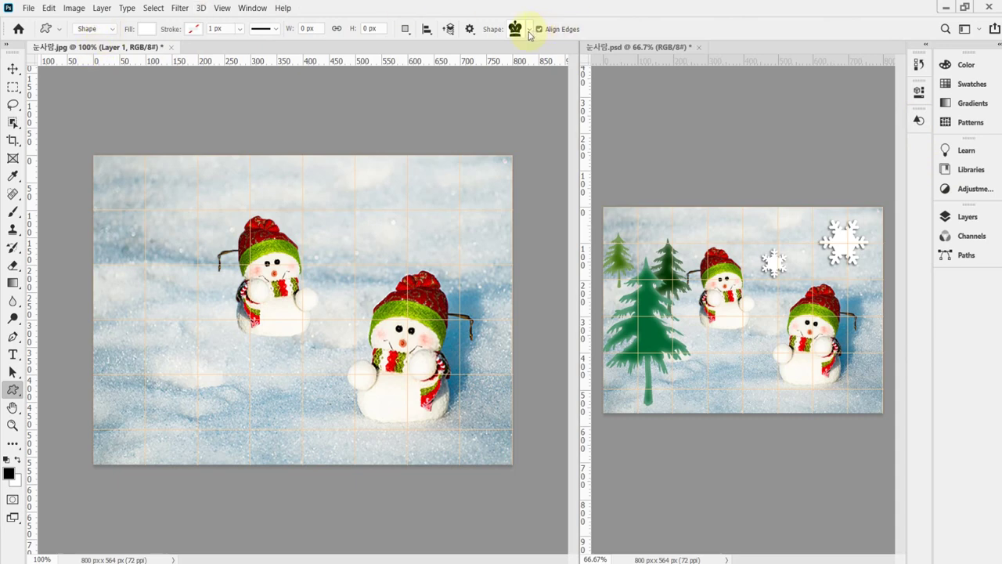
# - Expand the Nature group under All Legacy Default Shapes in the Legacy Shapes and More collection of custom shapes
pyautogui.click(529, 31)
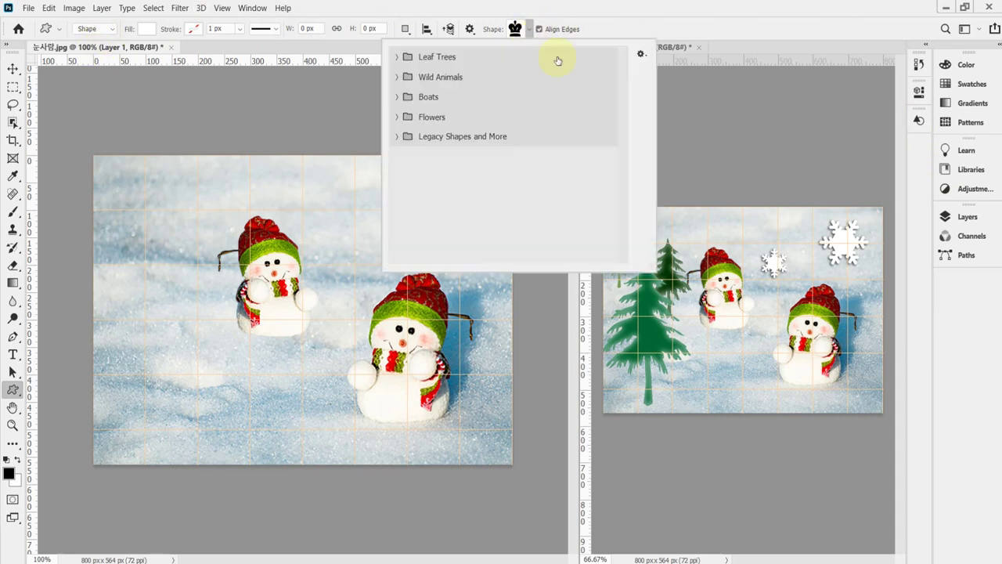
pyautogui.click(397, 137)
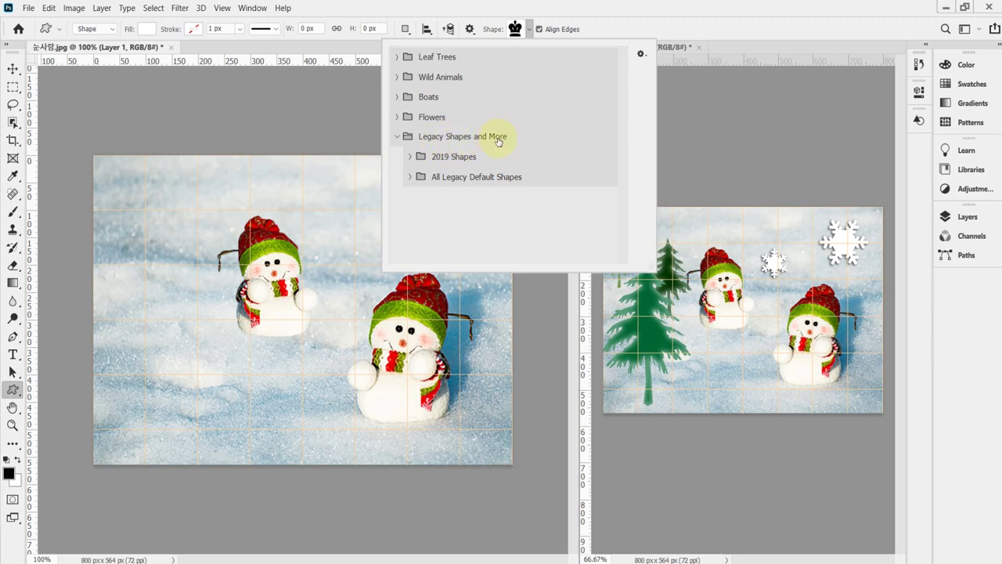
pyautogui.click(397, 138)
pyautogui.click(397, 137)
pyautogui.click(410, 177)
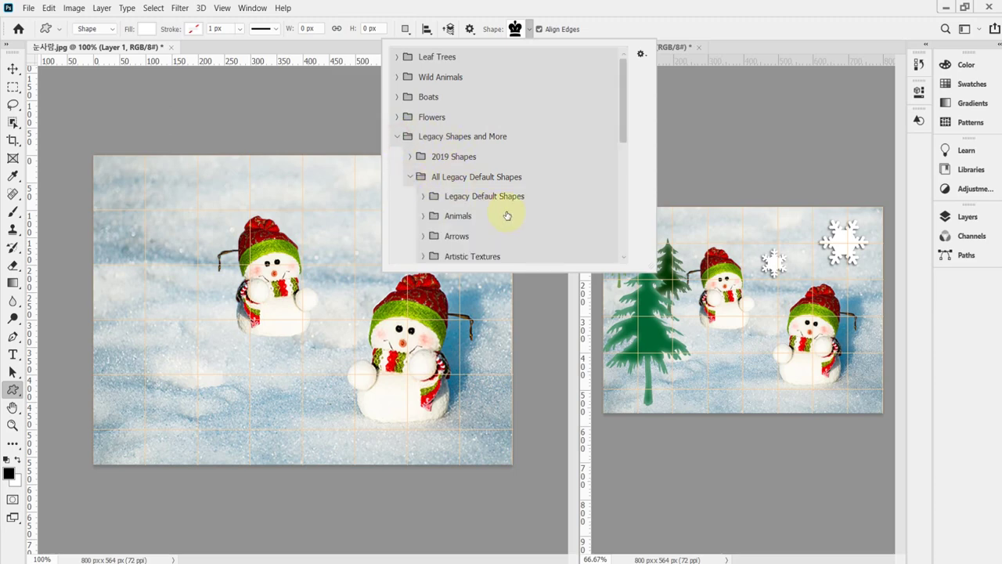
pyautogui.scroll(-4, 521, 204)
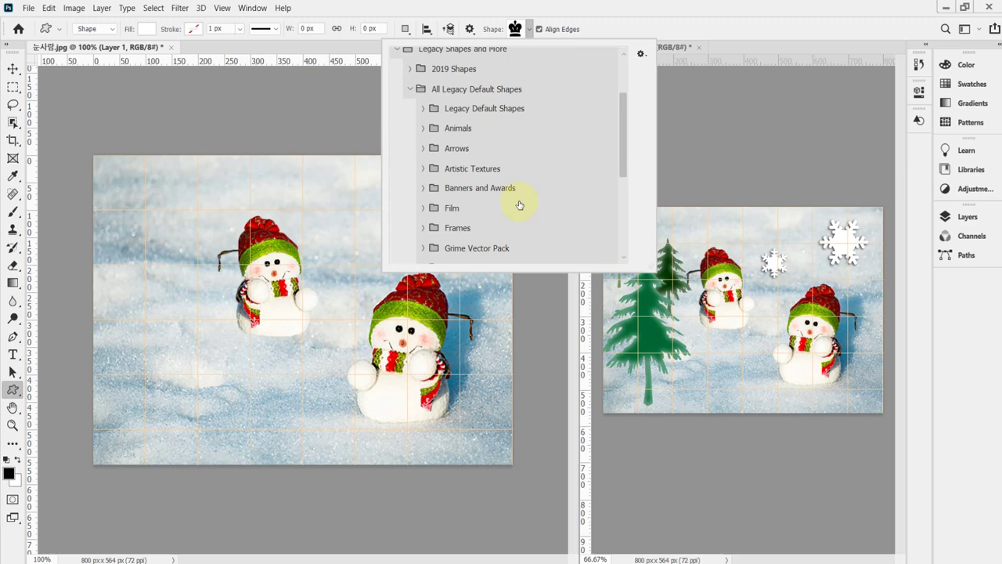
pyautogui.scroll(-1, 521, 204)
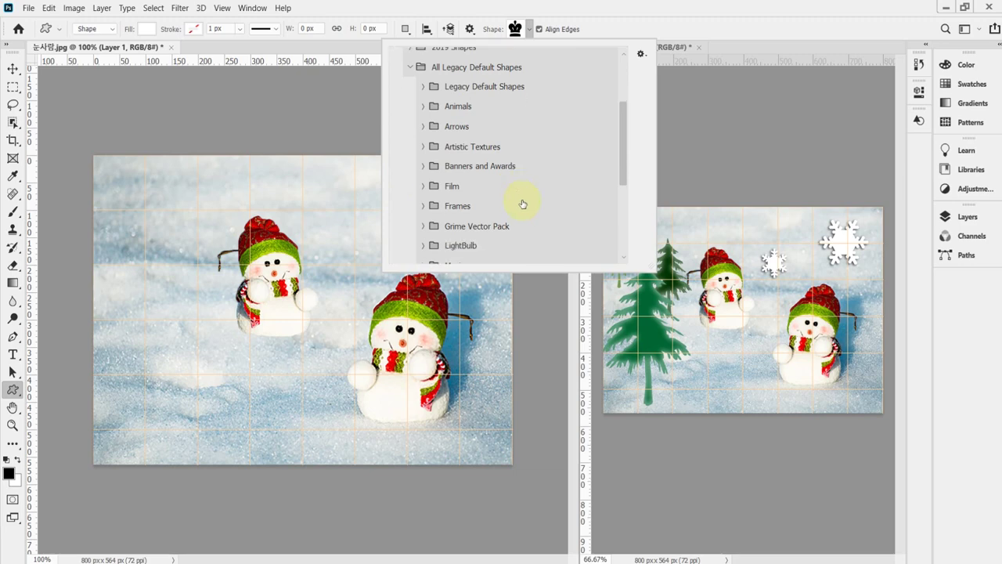
pyautogui.moveTo(624, 189); pyautogui.dragTo(632, 224)
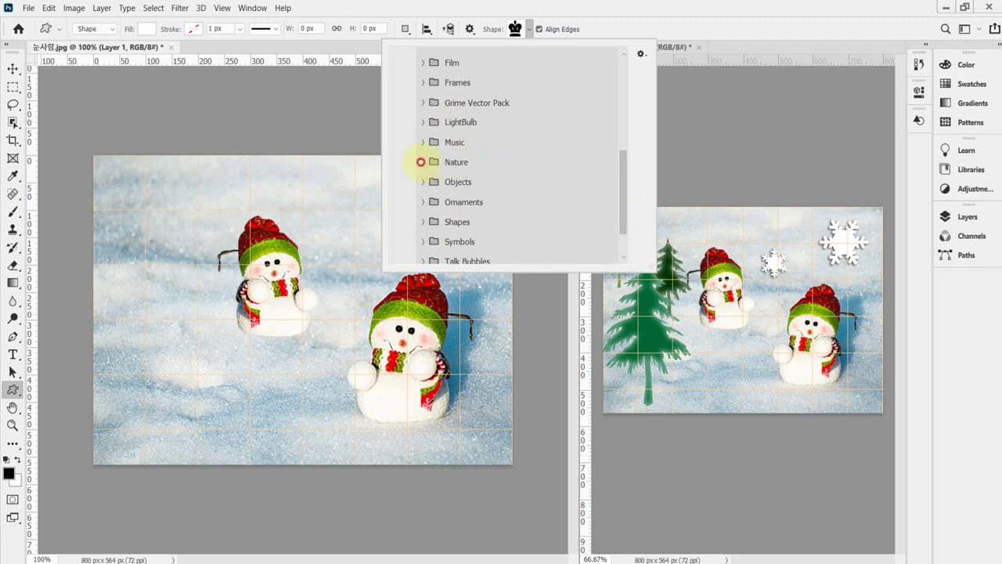
pyautogui.click(423, 162)
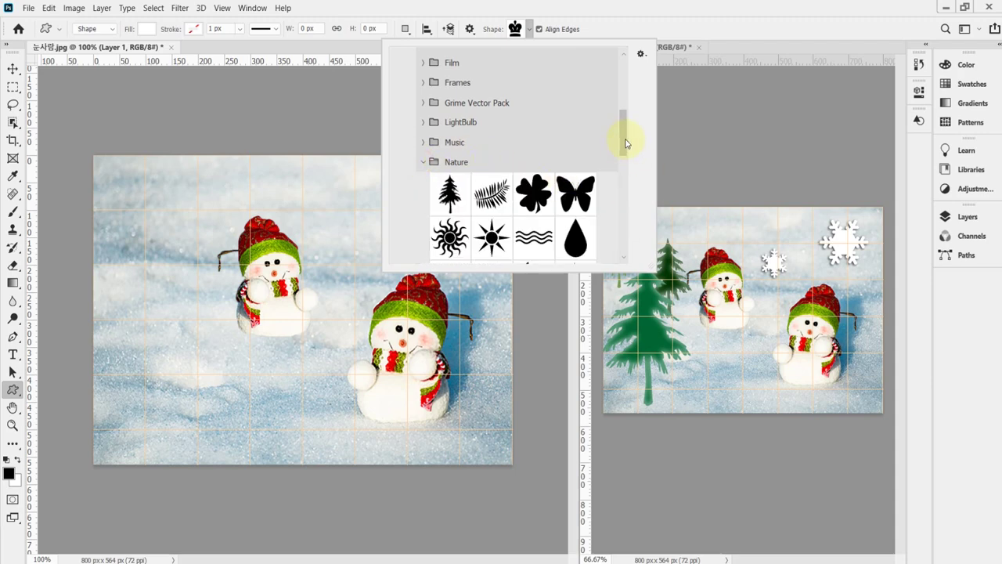
# - Browse the Nature shapes down to the snowflakes and enlarge the shape picker to show more rows
pyautogui.moveTo(624, 139); pyautogui.dragTo(624, 154)
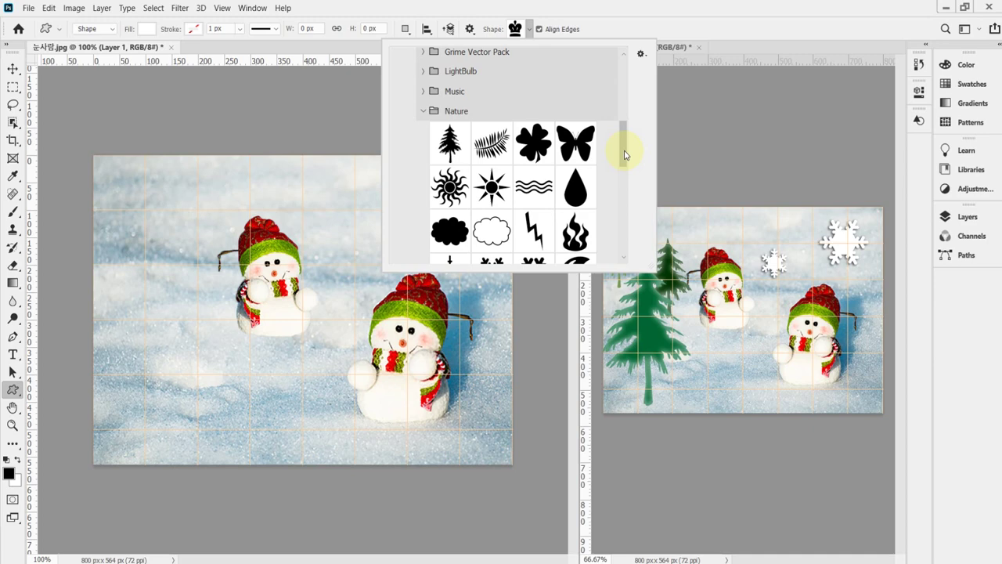
pyautogui.scroll(-1, 624, 157)
pyautogui.scroll(1, 619, 152)
pyautogui.scroll(-1, 619, 152)
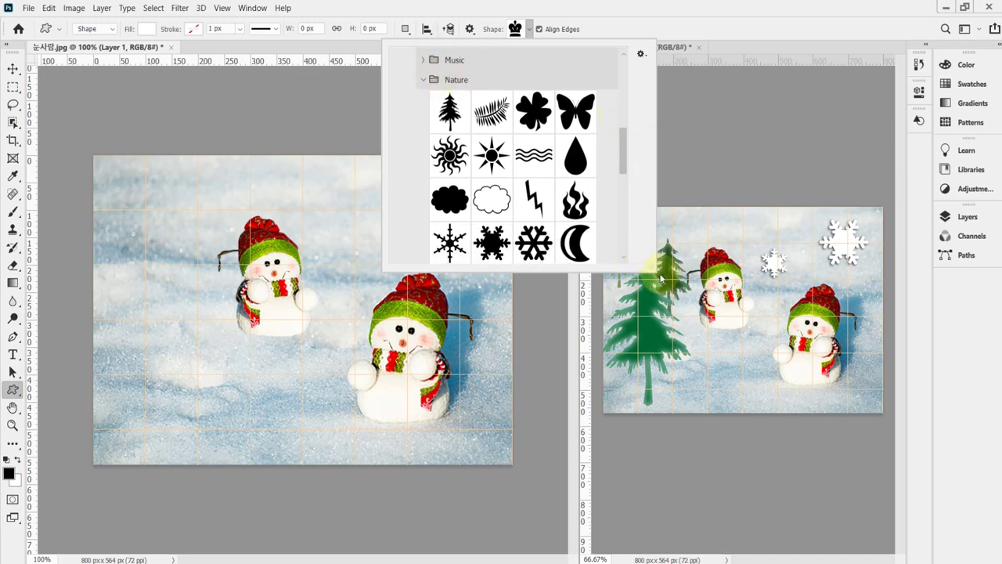
pyautogui.moveTo(650, 271); pyautogui.dragTo(650, 349)
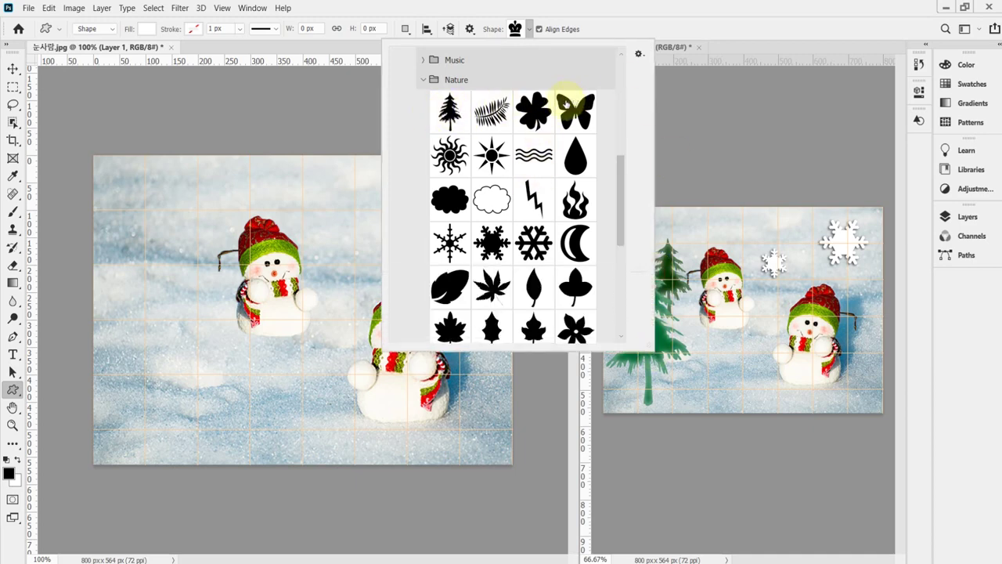
# - Try the Small Thumbnail, Text Only, Small List and Large List displays for the custom shapes, then return to Large Thumbnail
pyautogui.click(639, 53)
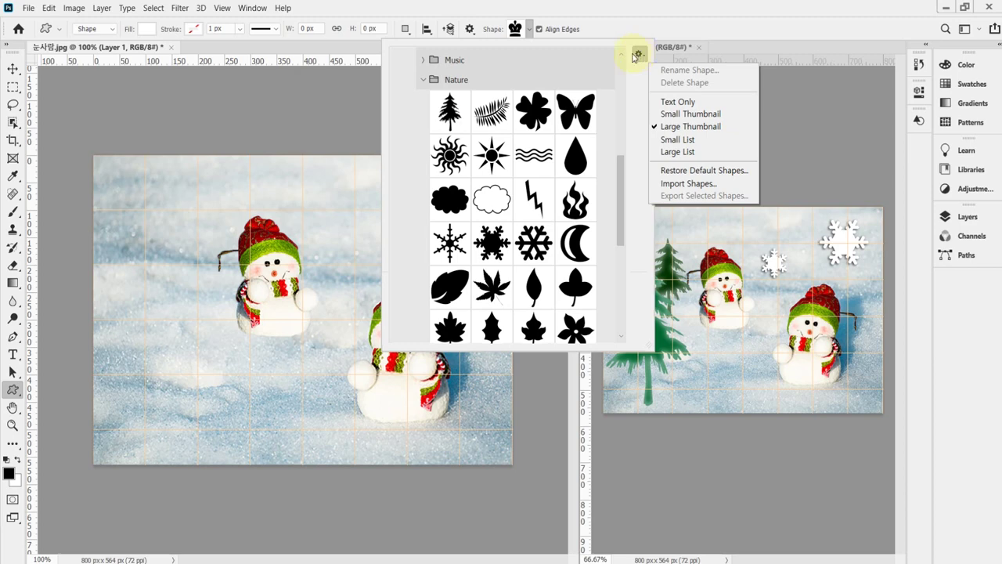
pyautogui.click(662, 115)
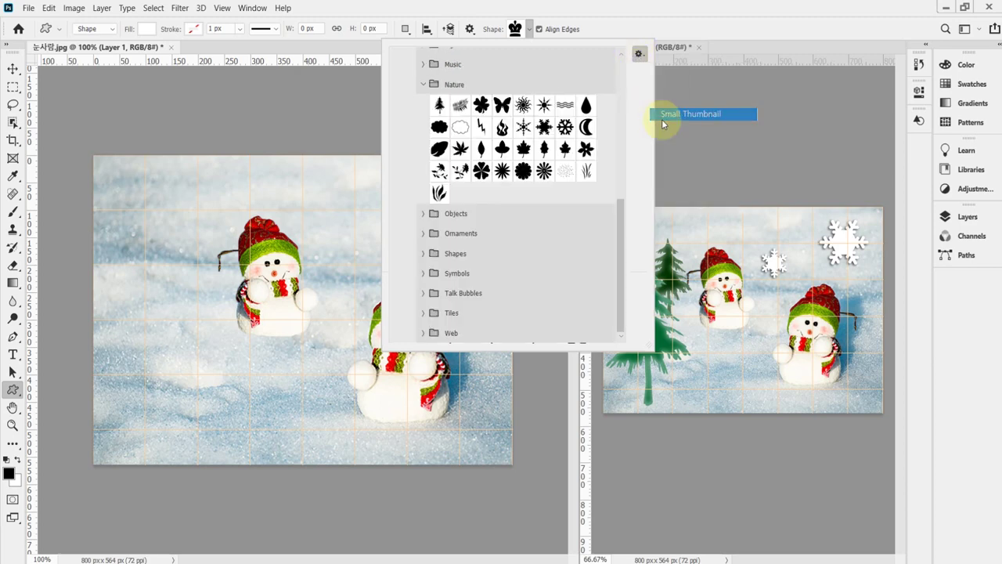
pyautogui.click(638, 55)
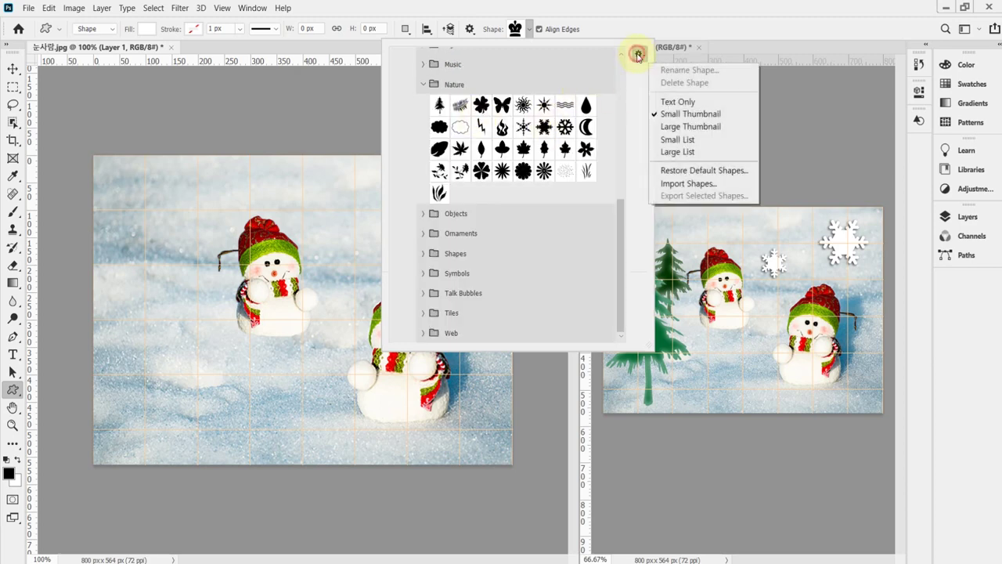
pyautogui.click(714, 129)
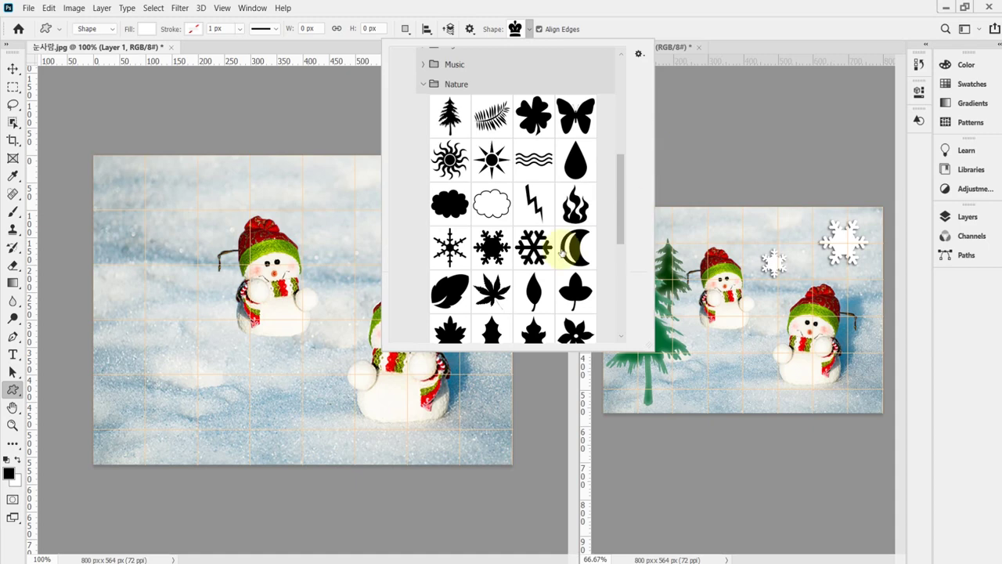
pyautogui.click(638, 56)
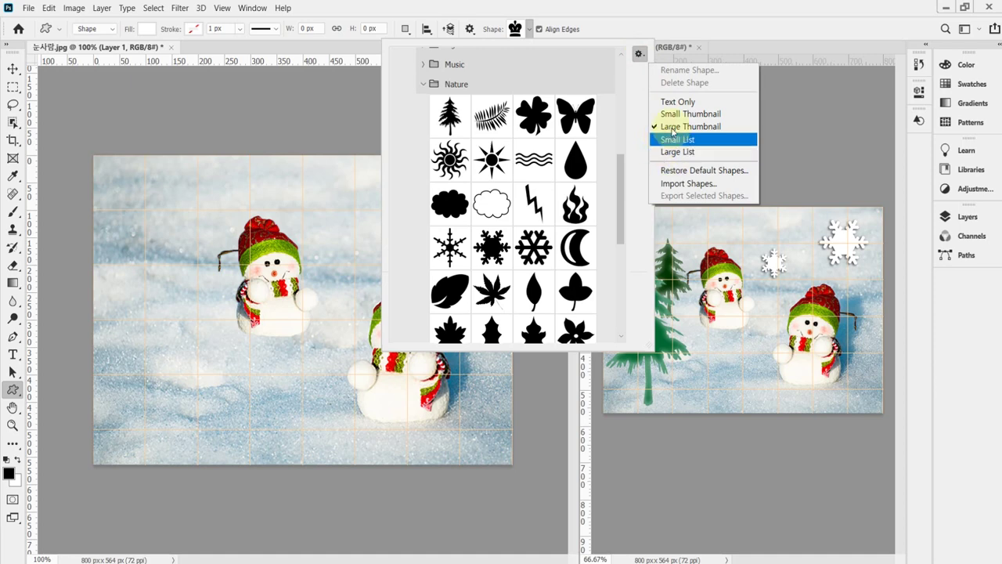
pyautogui.click(668, 102)
pyautogui.click(638, 53)
pyautogui.click(665, 141)
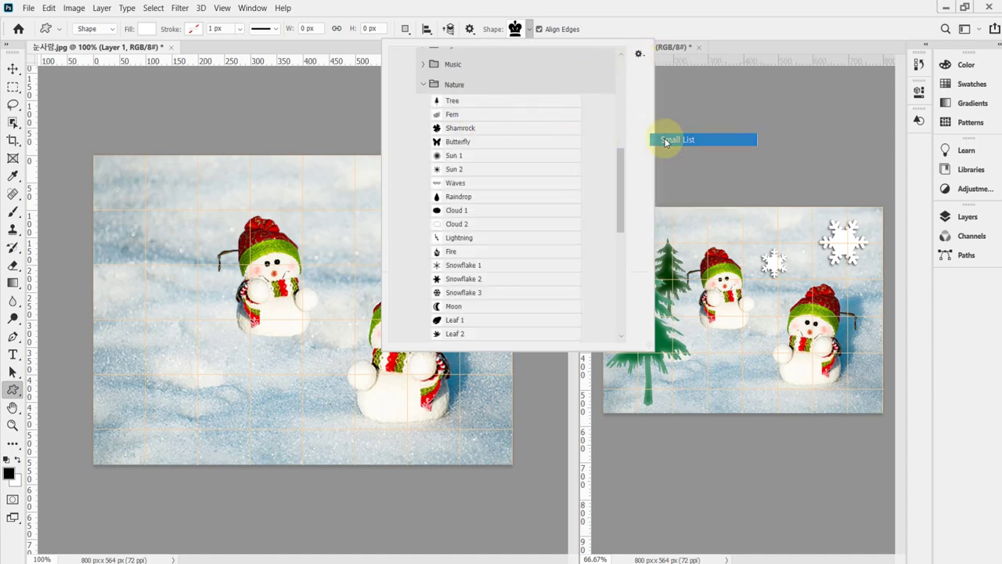
pyautogui.click(638, 53)
pyautogui.click(692, 153)
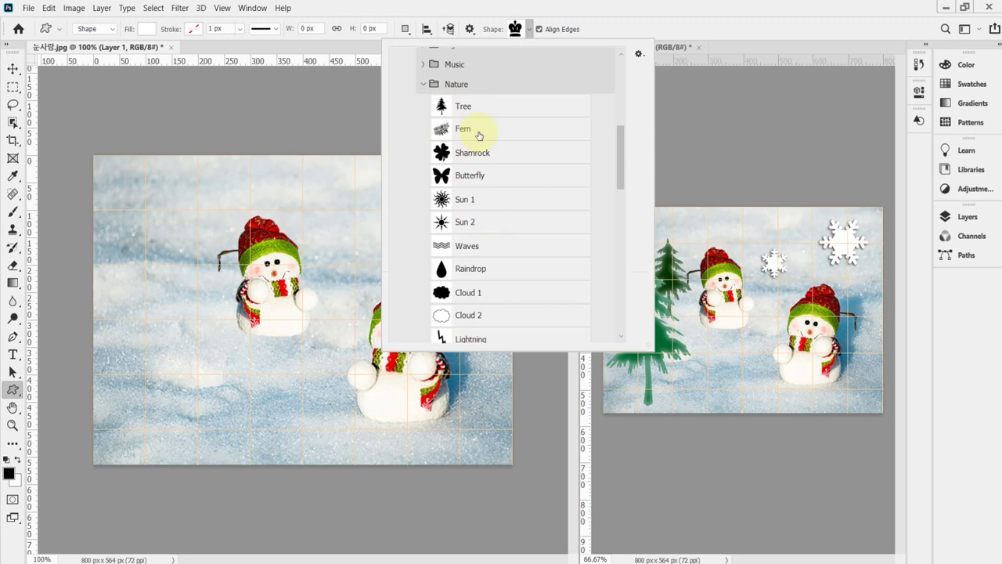
pyautogui.click(638, 54)
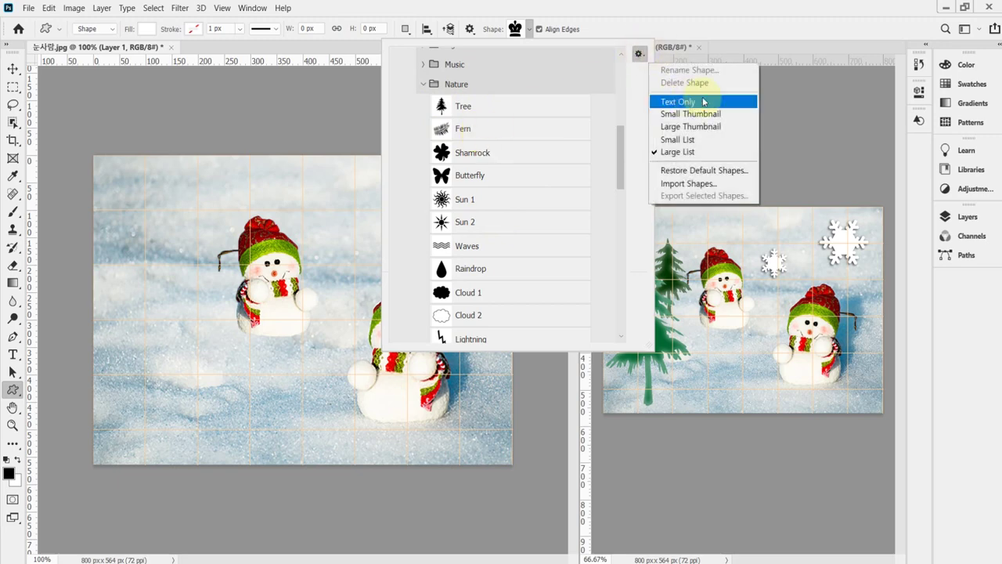
pyautogui.click(712, 128)
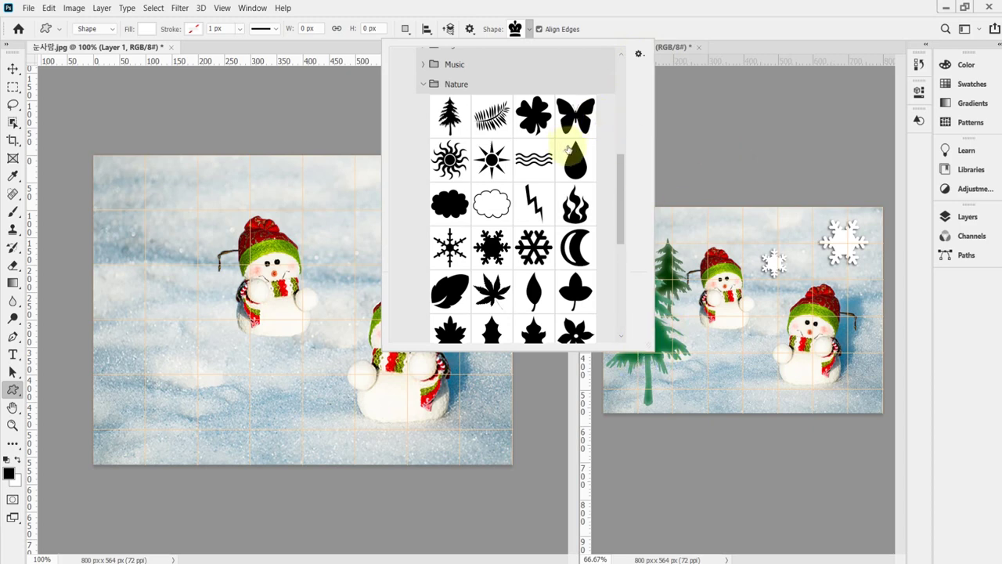
# - Draw a white Snowflake 2 shape about 143 × 124 px above the large snowman and shift it towards the image's upper-right corner
pyautogui.click(490, 248)
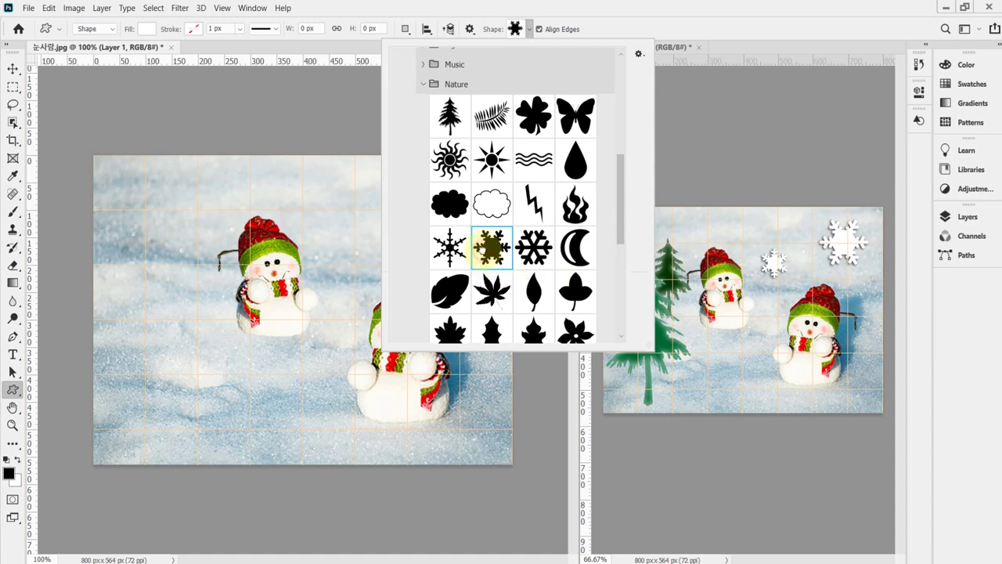
pyautogui.click(600, 20)
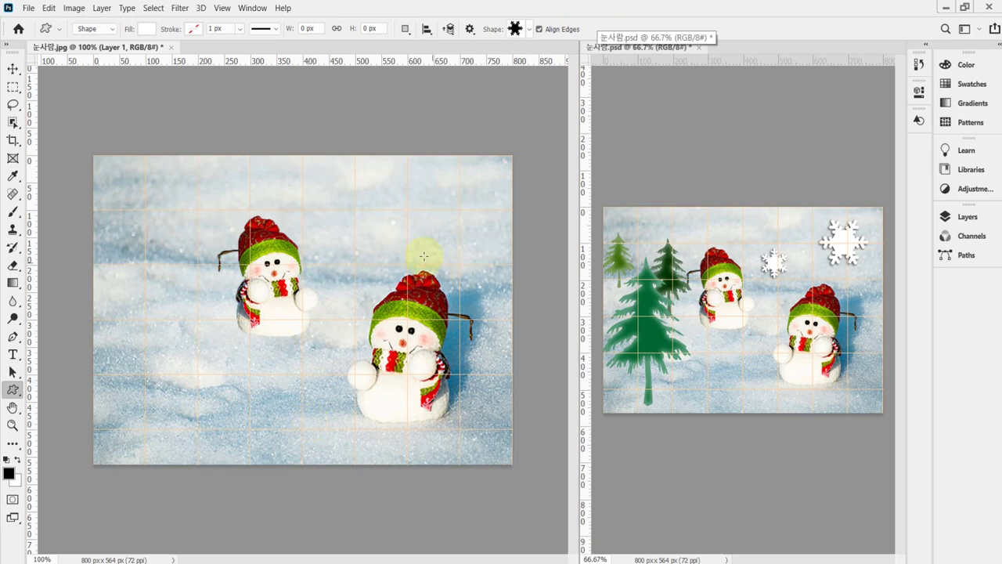
pyautogui.moveTo(396, 188); pyautogui.dragTo(473, 253)
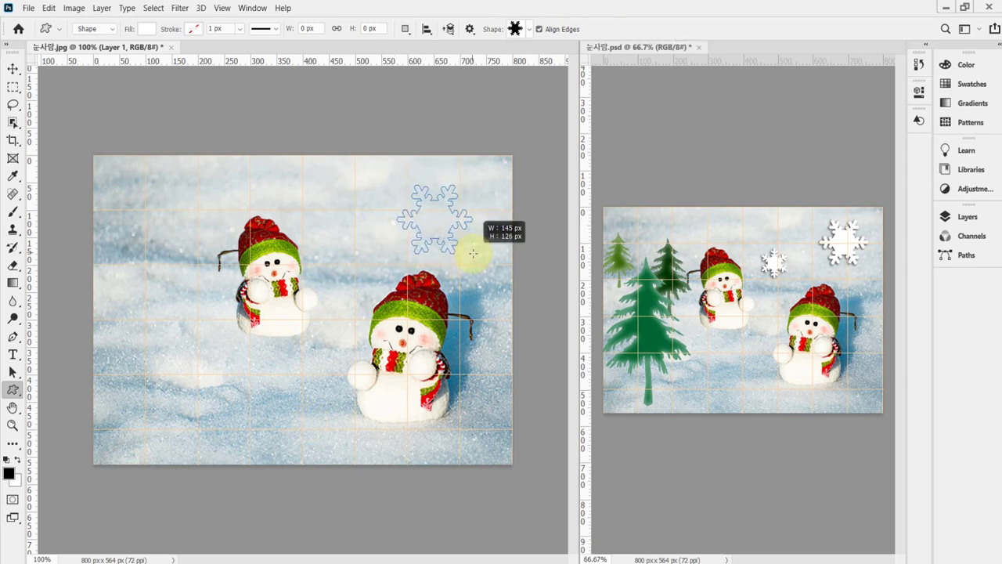
pyautogui.moveTo(473, 253)
pyautogui.mouseDown()
pyautogui.moveTo(435, 261)
pyautogui.moveTo(466, 232)
pyautogui.moveTo(500, 244)
pyautogui.moveTo(468, 235)
pyautogui.moveTo(486, 238)
pyautogui.moveTo(488, 250)
pyautogui.mouseUp()
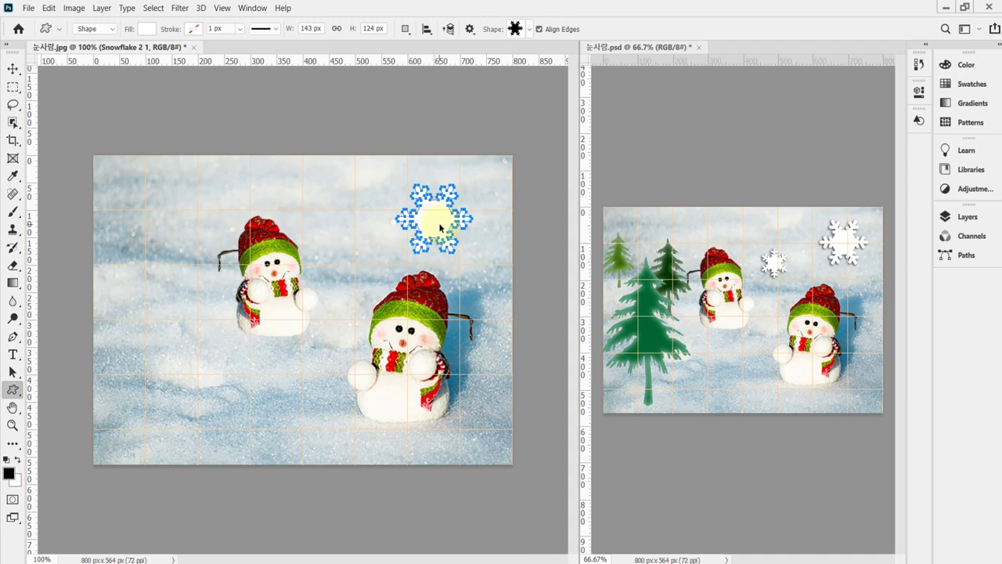
pyautogui.moveTo(442, 222); pyautogui.dragTo(453, 214)
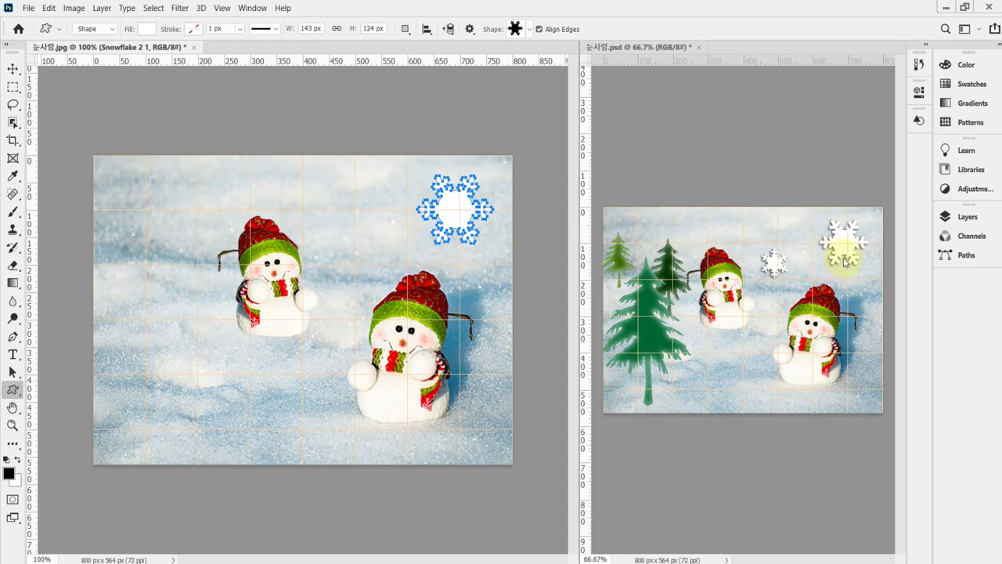
# - Add a Drop Shadow to the snowflake layer with angle 144°, distance 12 px, spread 7% and size 8 px
pyautogui.click(969, 218)
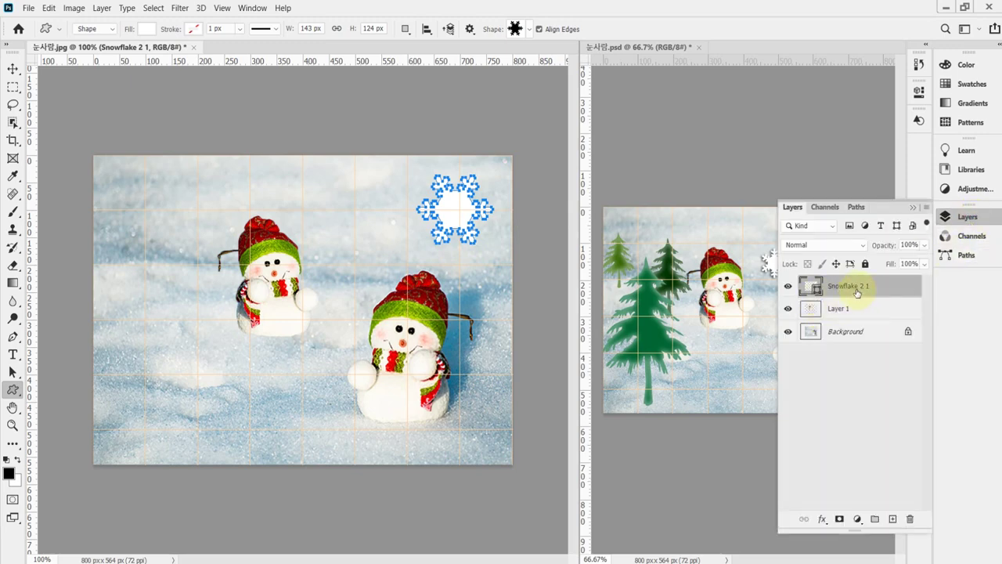
pyautogui.click(822, 519)
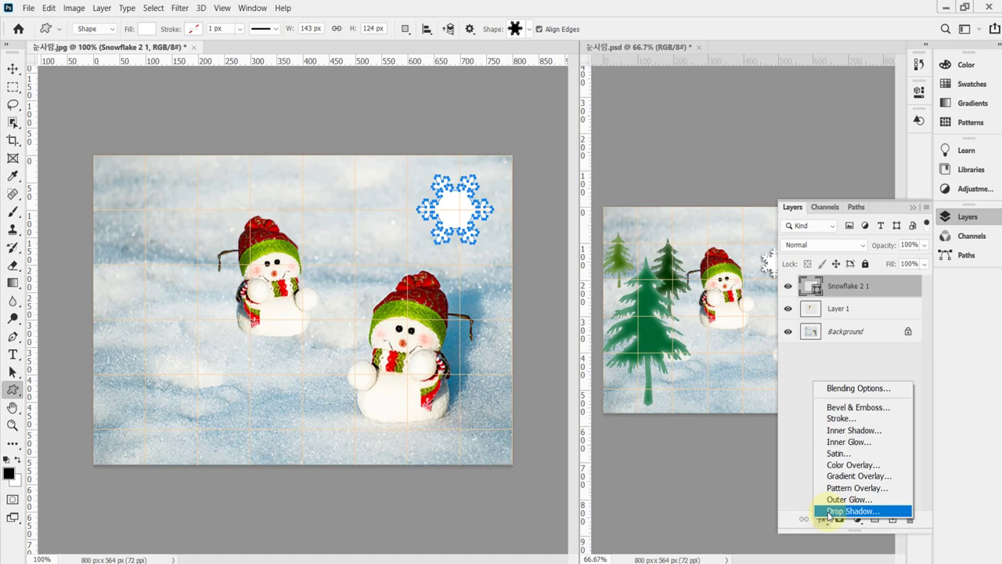
pyautogui.click(830, 511)
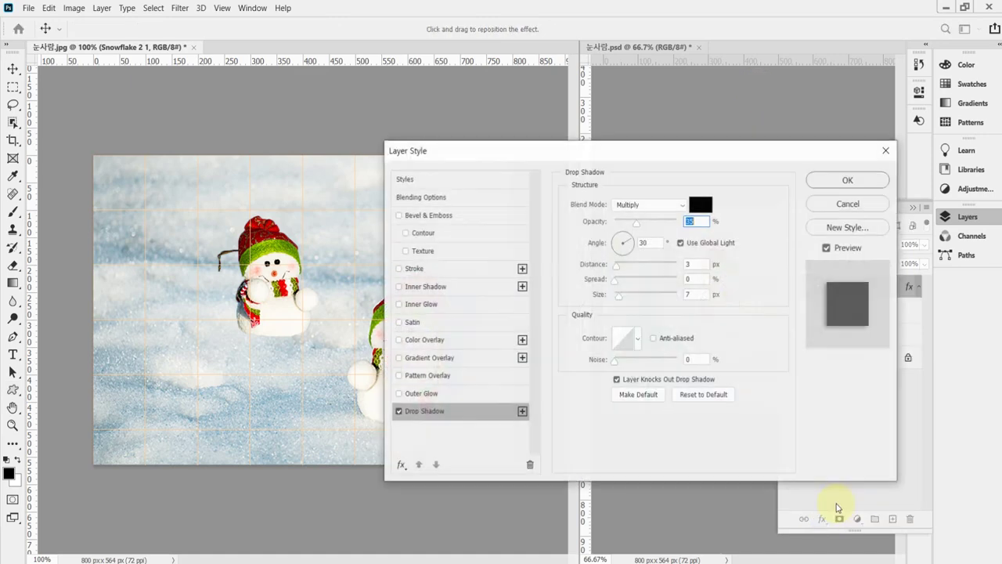
pyautogui.moveTo(508, 146); pyautogui.dragTo(662, 82)
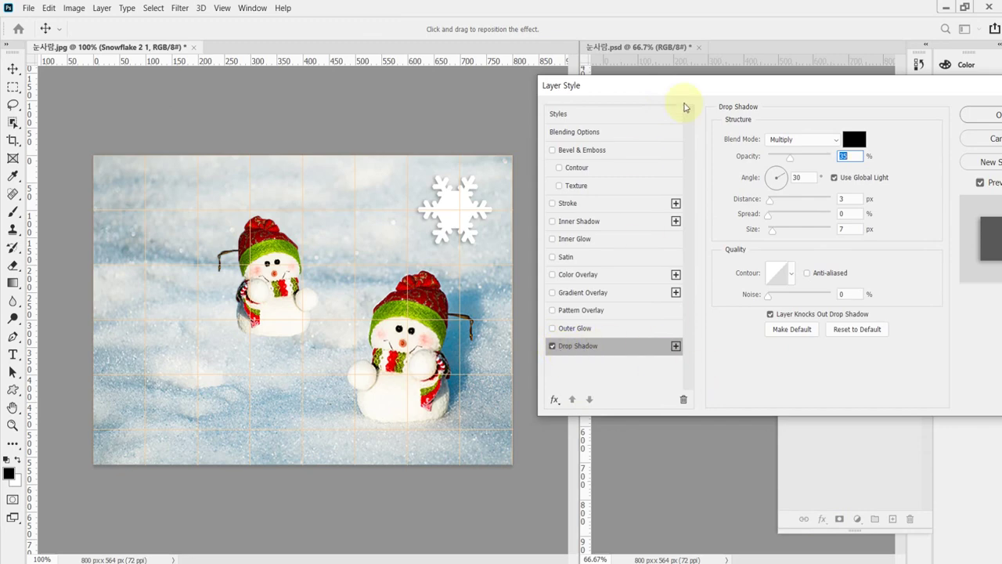
pyautogui.moveTo(678, 87); pyautogui.dragTo(656, 130)
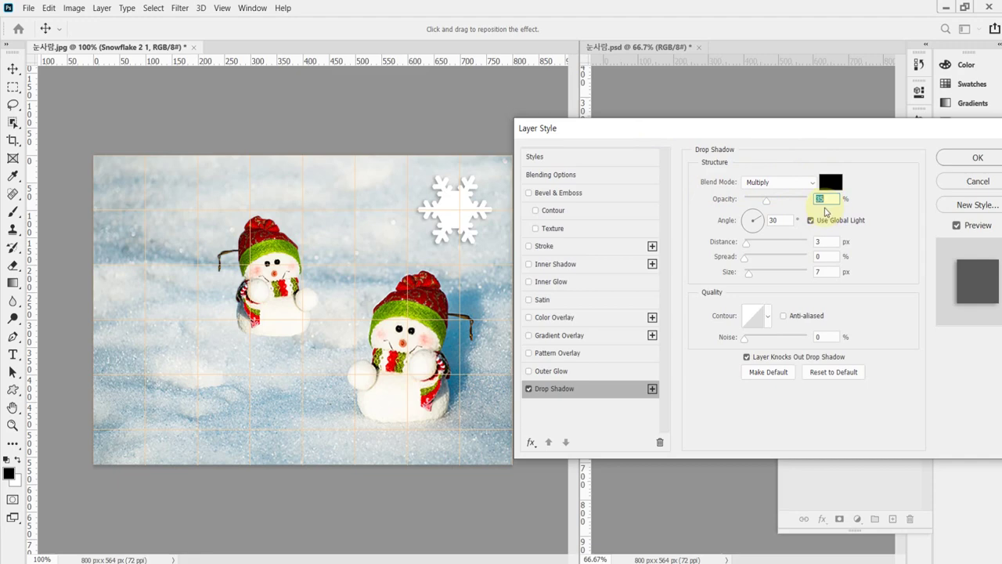
pyautogui.moveTo(806, 133); pyautogui.dragTo(795, 135)
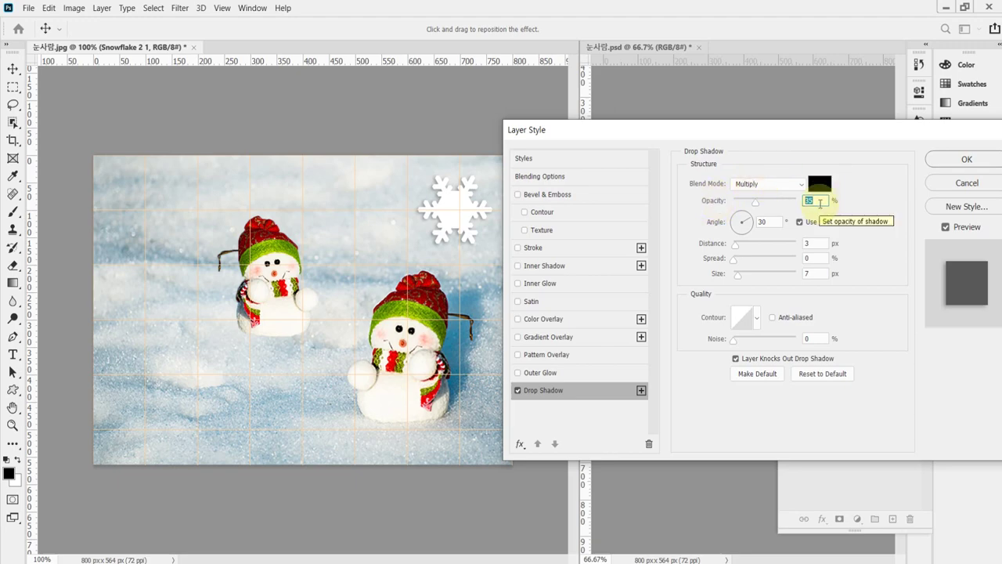
pyautogui.click(737, 225)
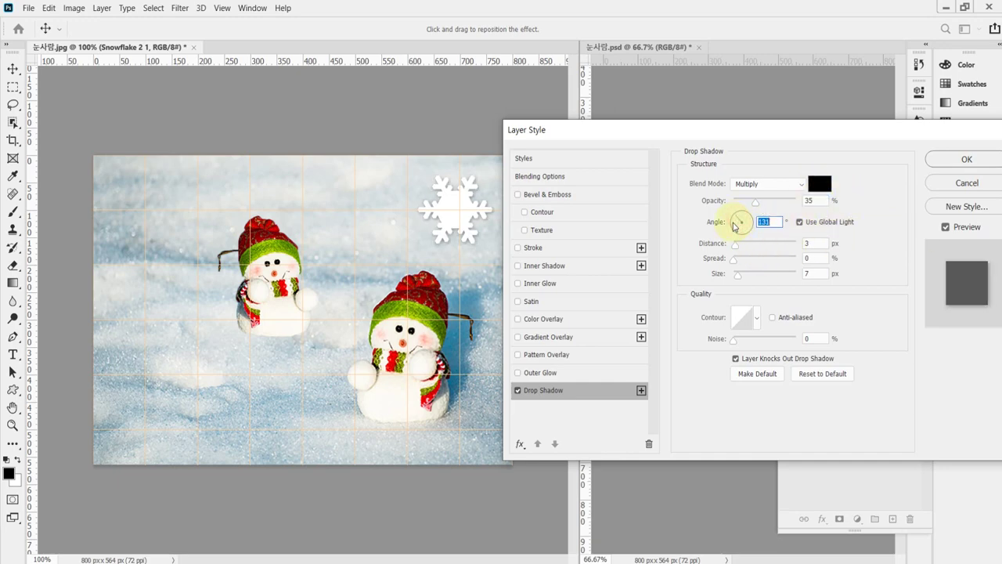
pyautogui.moveTo(735, 228); pyautogui.dragTo(736, 221)
pyautogui.moveTo(736, 244)
pyautogui.mouseDown()
pyautogui.moveTo(740, 274)
pyautogui.moveTo(750, 274)
pyautogui.moveTo(740, 278)
pyautogui.moveTo(739, 259)
pyautogui.moveTo(761, 263)
pyautogui.moveTo(738, 264)
pyautogui.mouseUp()
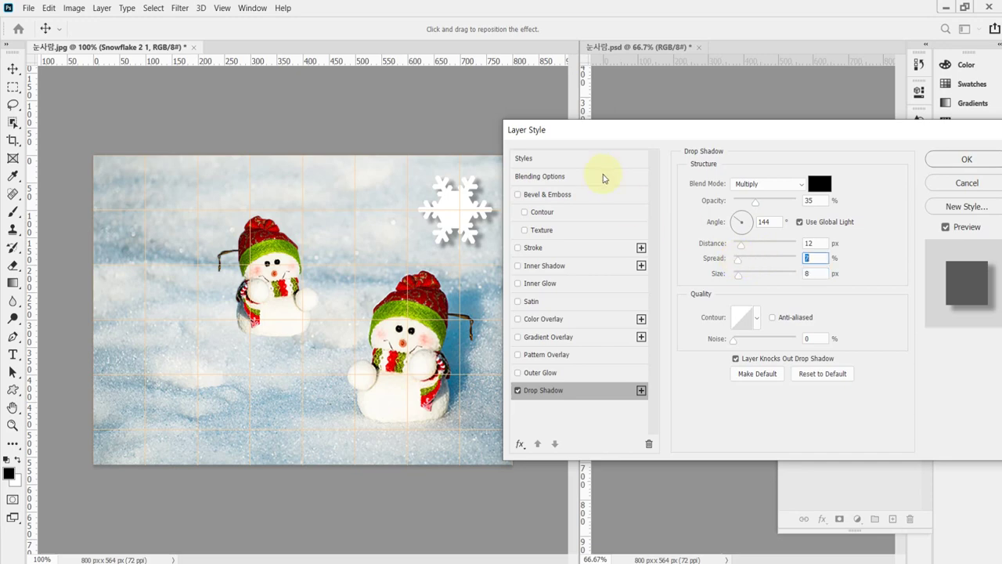
pyautogui.click(964, 159)
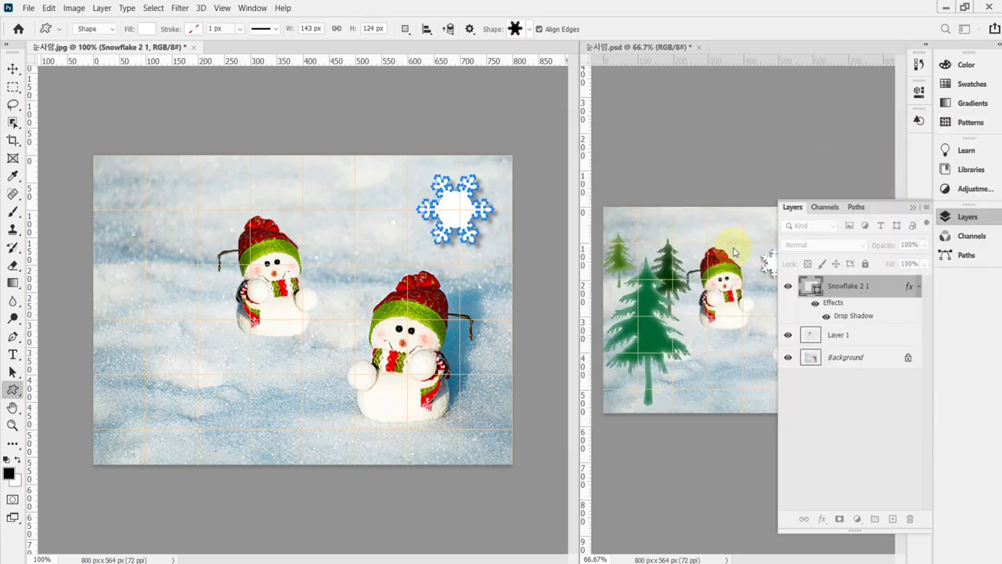
# - Switch to the reference document 눈사람.psd and collapse the Layers panel to view its snowflakes
pyautogui.click(770, 264)
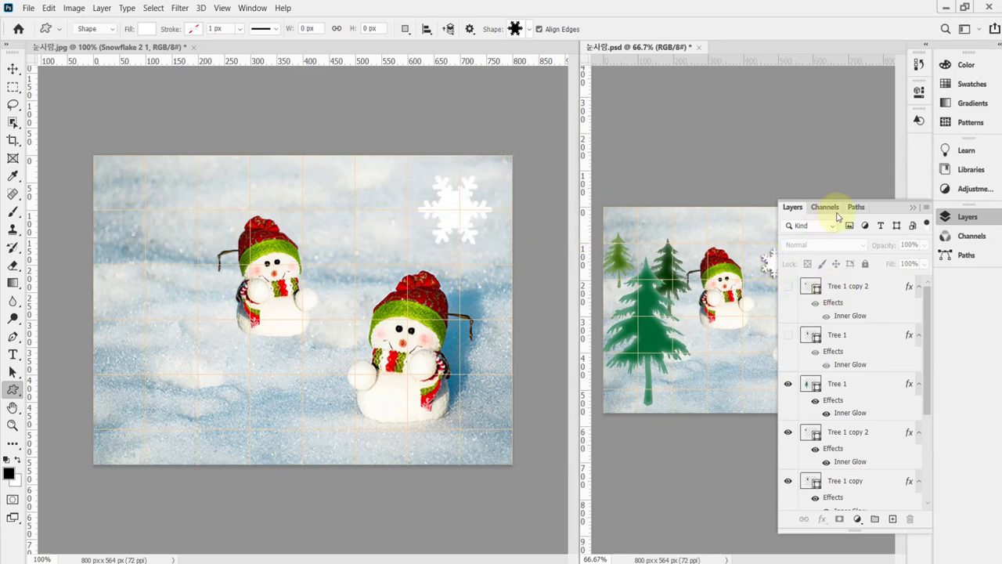
pyautogui.click(963, 217)
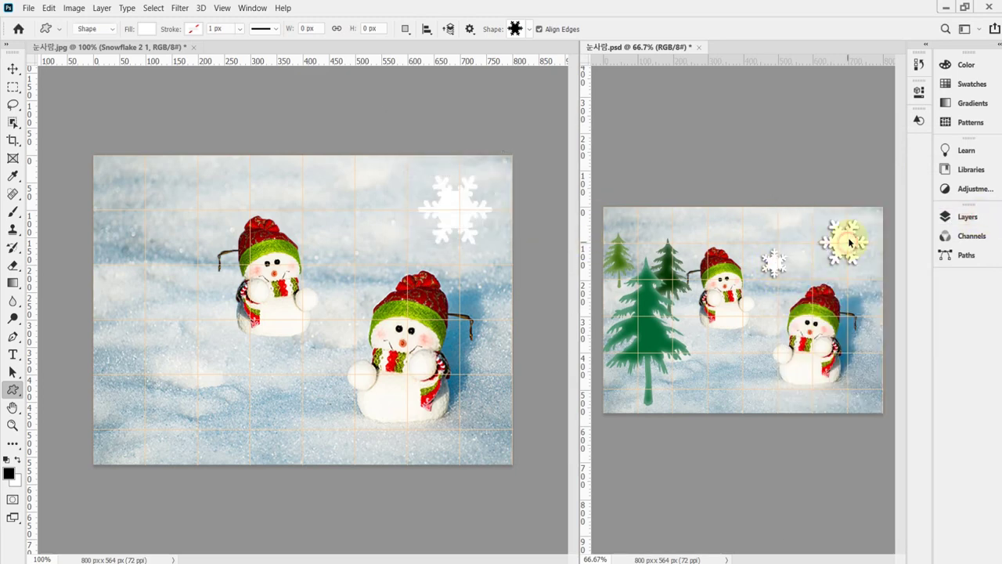
# - Examine the Drop Shadow settings on the large snowflake's layer in the reference document 눈사람.psd, leaving them as they are
pyautogui.click(12, 69)
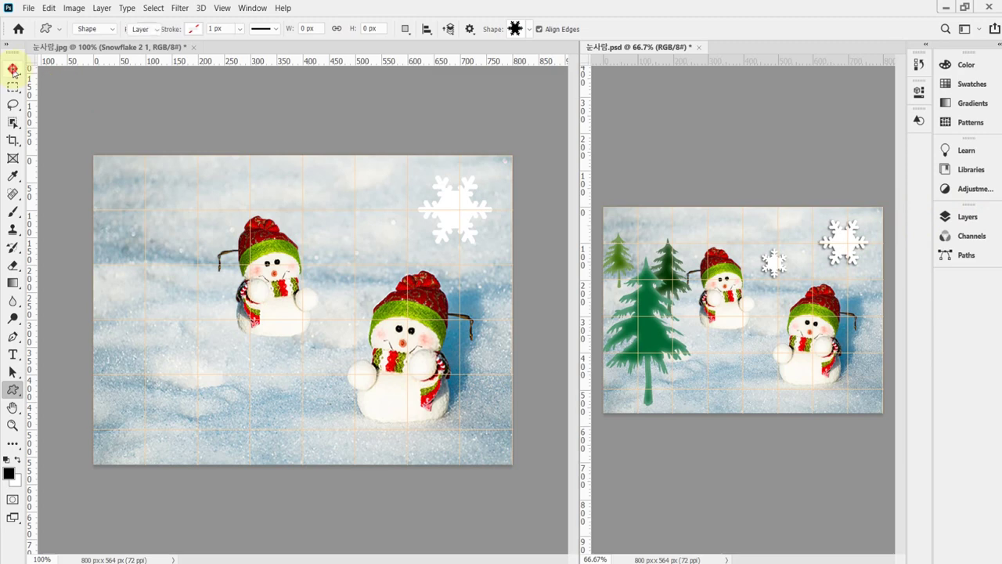
pyautogui.click(857, 239)
pyautogui.click(978, 221)
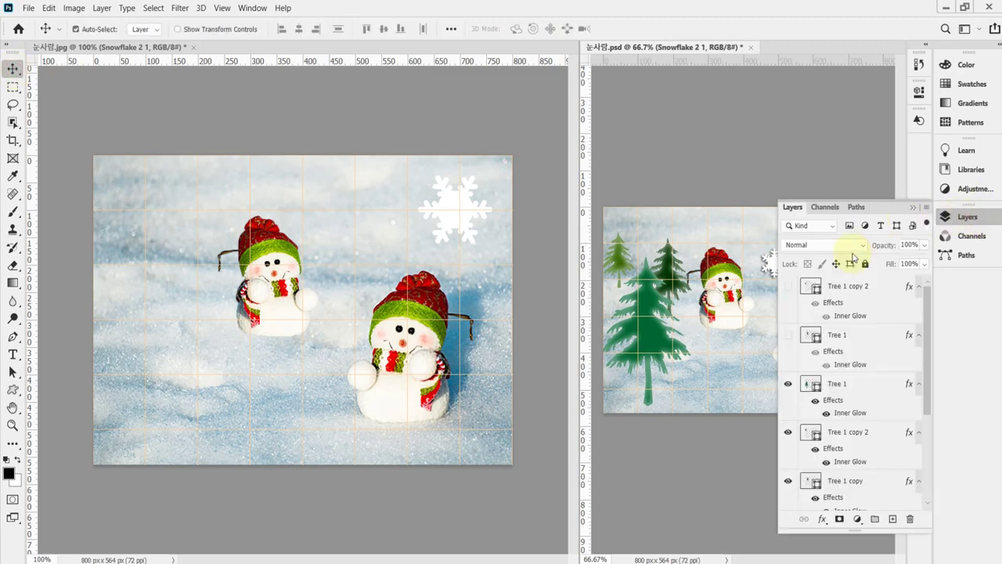
pyautogui.scroll(-3, 862, 445)
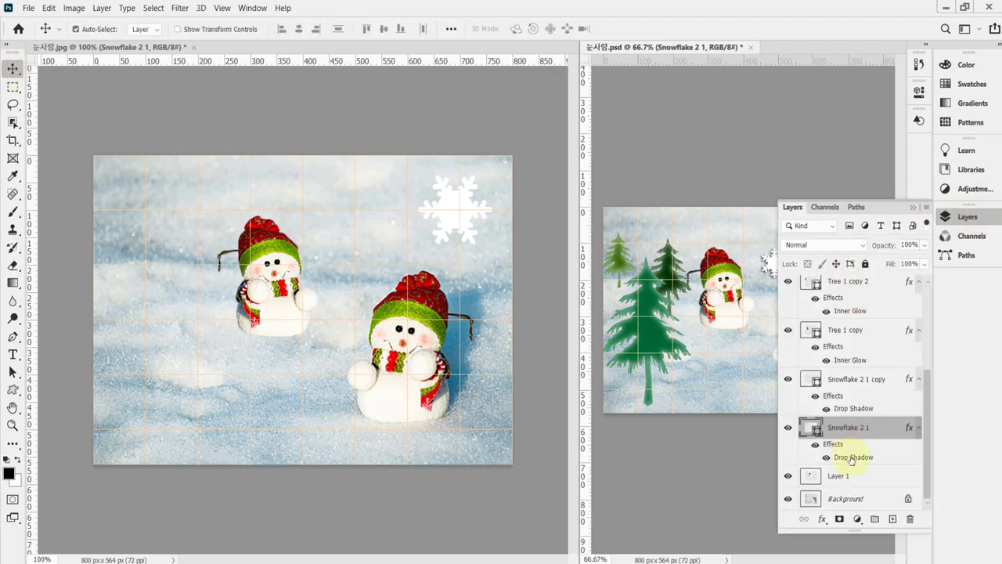
pyautogui.doubleClick(852, 458)
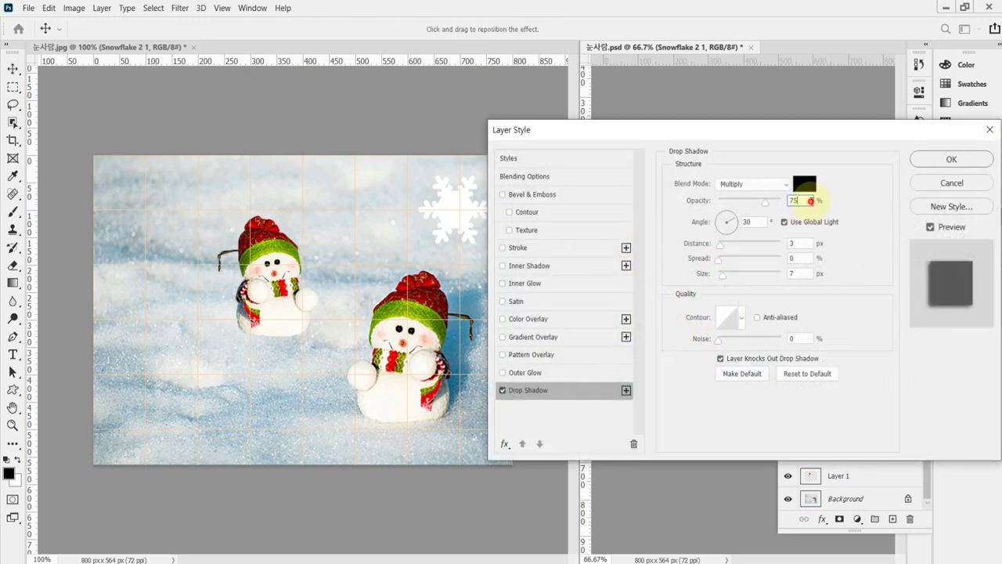
pyautogui.click(801, 200)
pyautogui.hotkey('ctrl', 'a')
pyautogui.click(942, 182)
# - Copy the layer style from the large snowflake's layer in 눈사람.psd and paste it onto the snowflake layer in 눈사람.jpg
pyautogui.rightClick(890, 427)
pyautogui.click(914, 433)
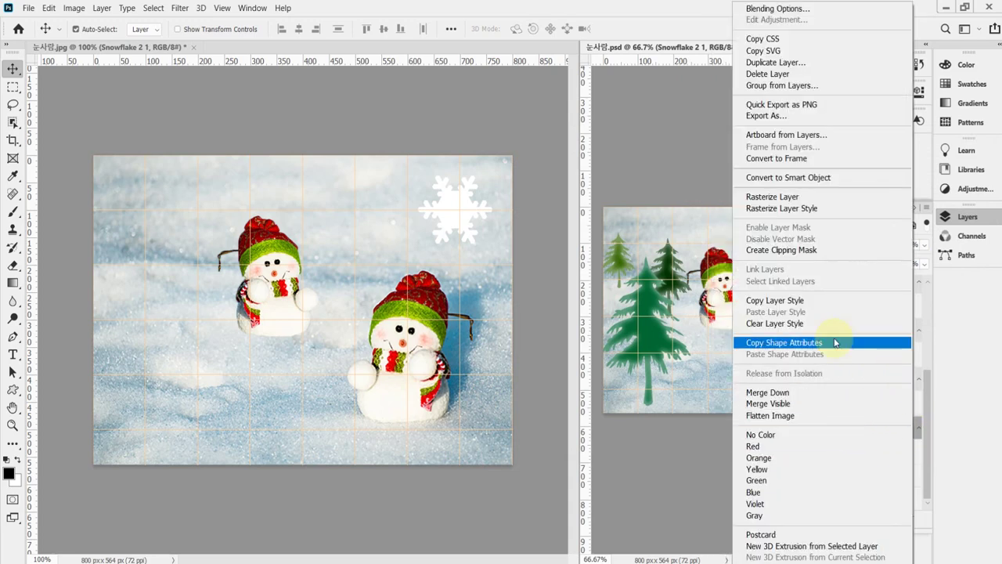
pyautogui.click(843, 301)
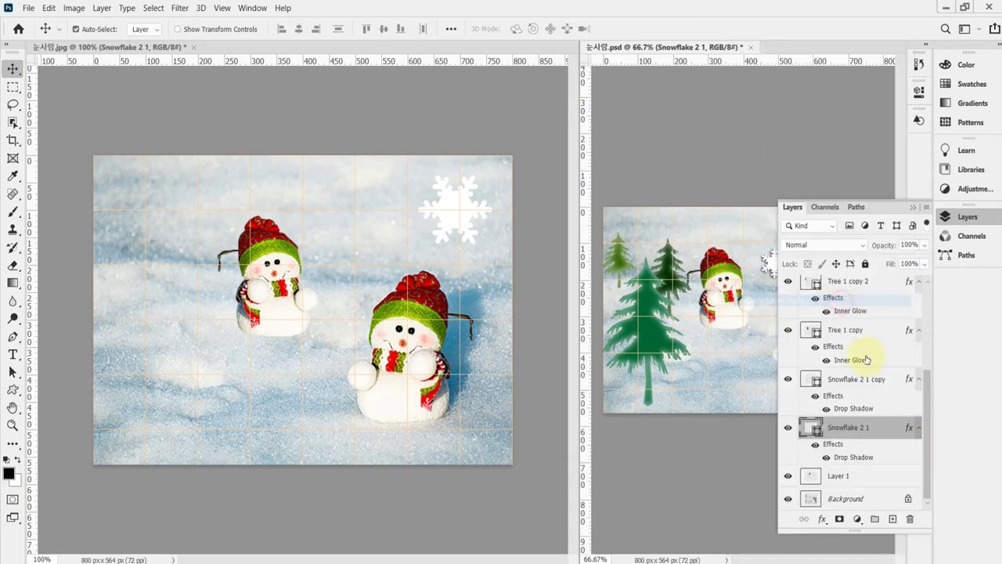
pyautogui.click(460, 203)
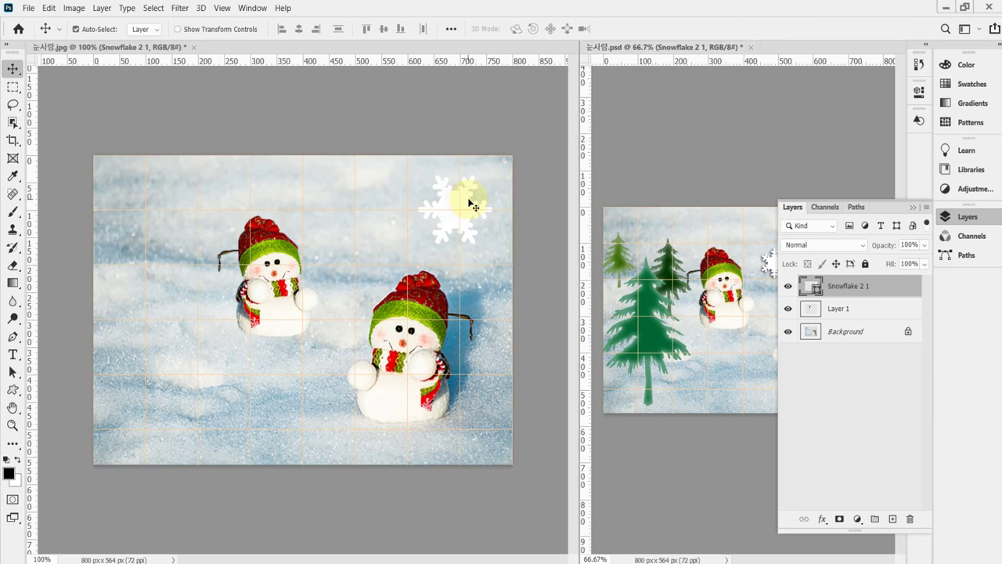
pyautogui.click(823, 519)
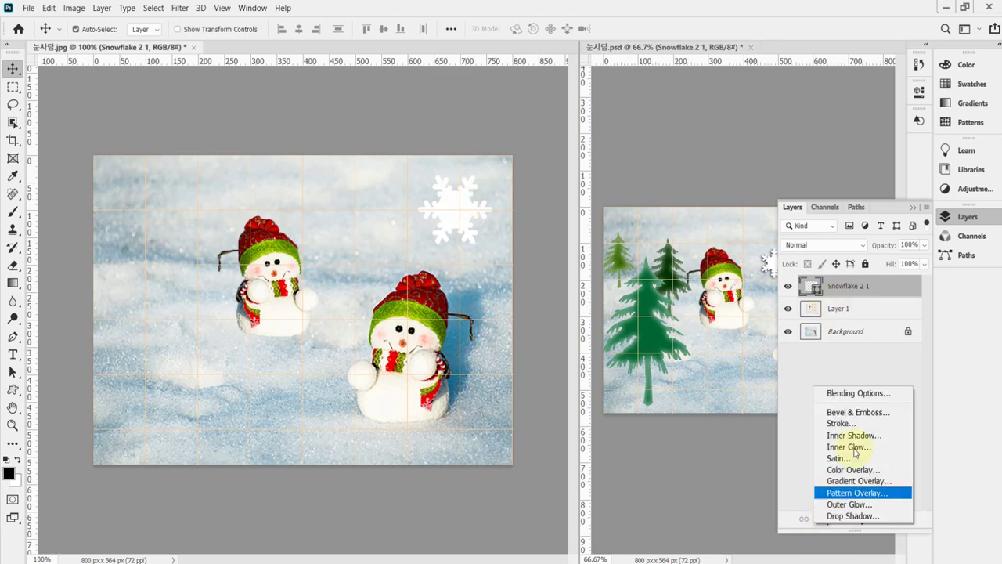
pyautogui.rightClick(858, 286)
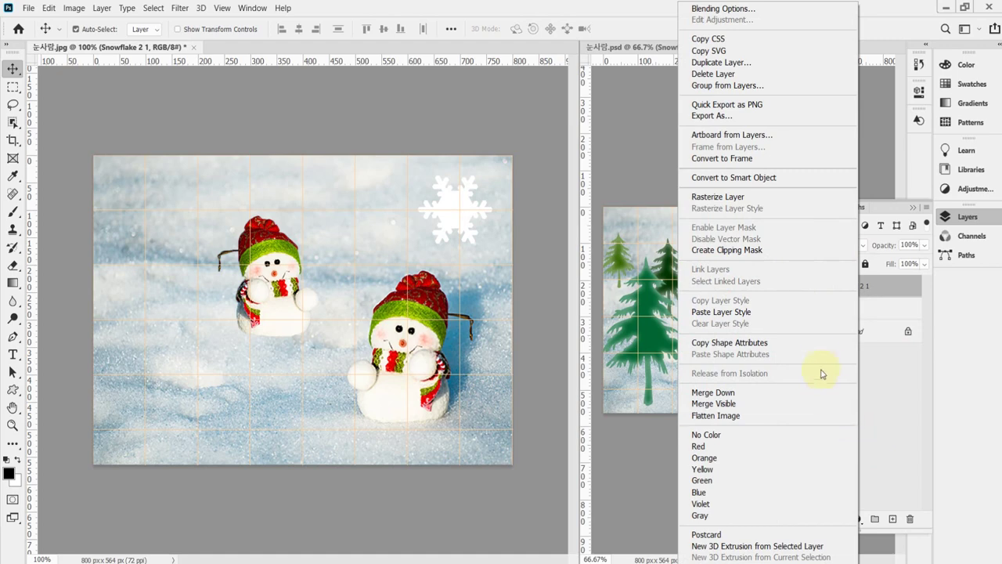
pyautogui.click(799, 316)
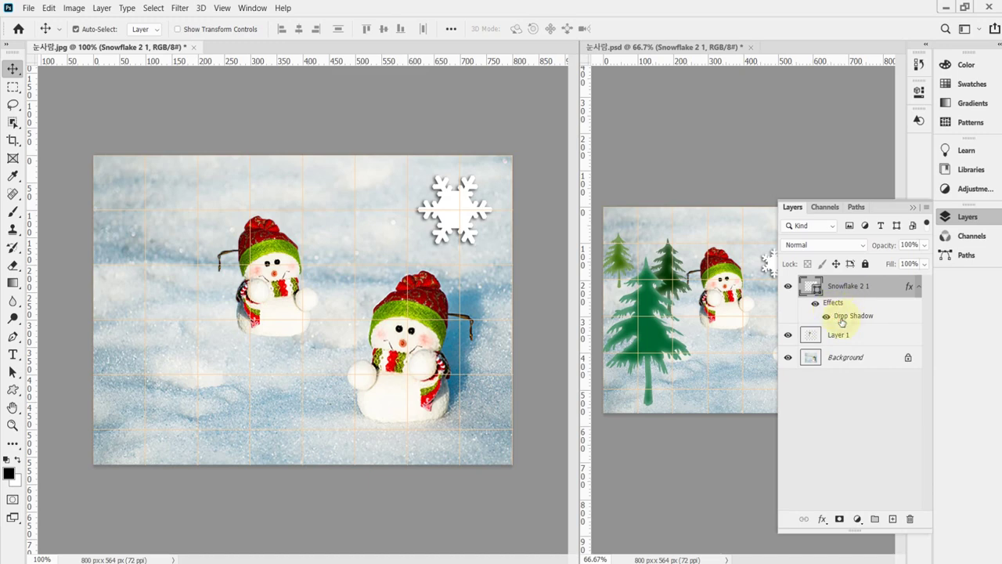
# - Review the pasted Drop Shadow's settings on the snowflake layer in 눈사람.jpg, then collapse the Layers panel
pyautogui.doubleClick(841, 316)
pyautogui.moveTo(839, 132); pyautogui.dragTo(863, 169)
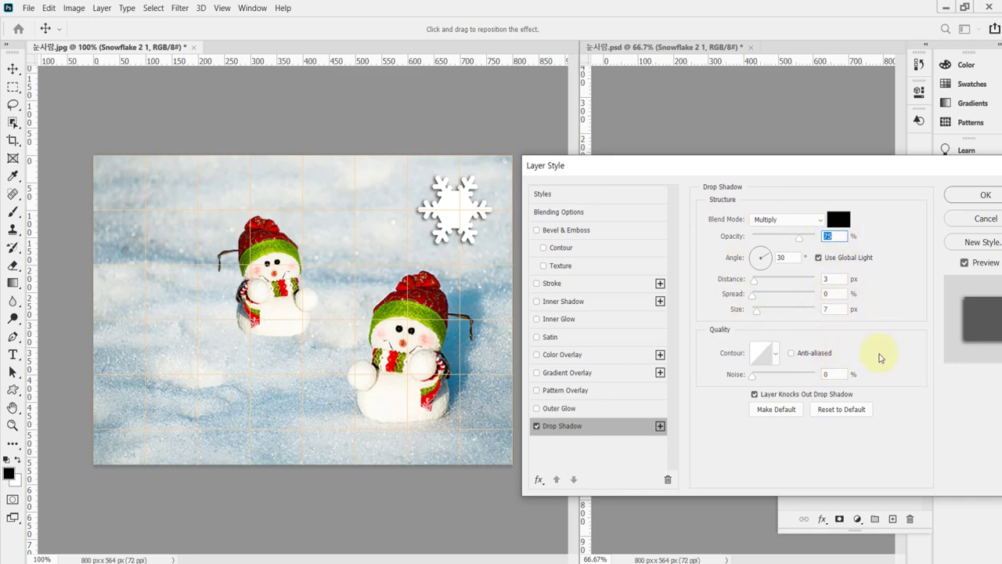
pyautogui.click(983, 195)
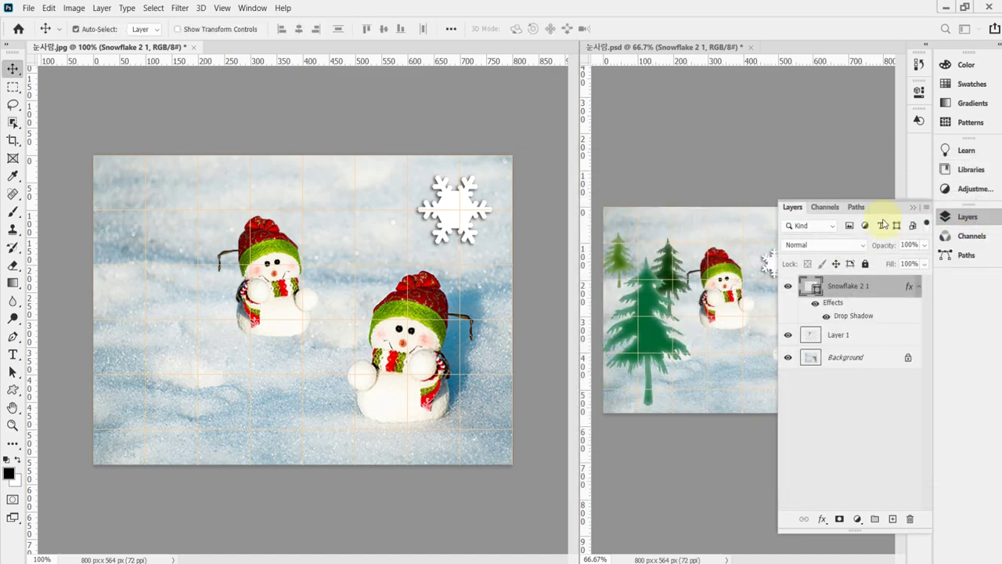
pyautogui.click(956, 217)
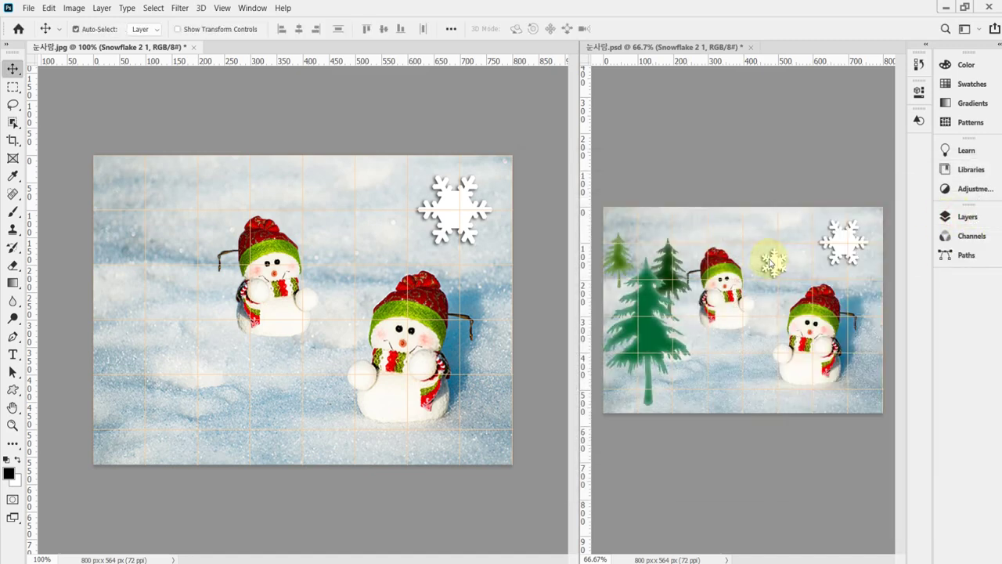
# - Duplicate the snowflake, move the copy between the two snowmen, scale it to about 51% and rotate it 30°
pyautogui.hotkey('ctrl', 'j')
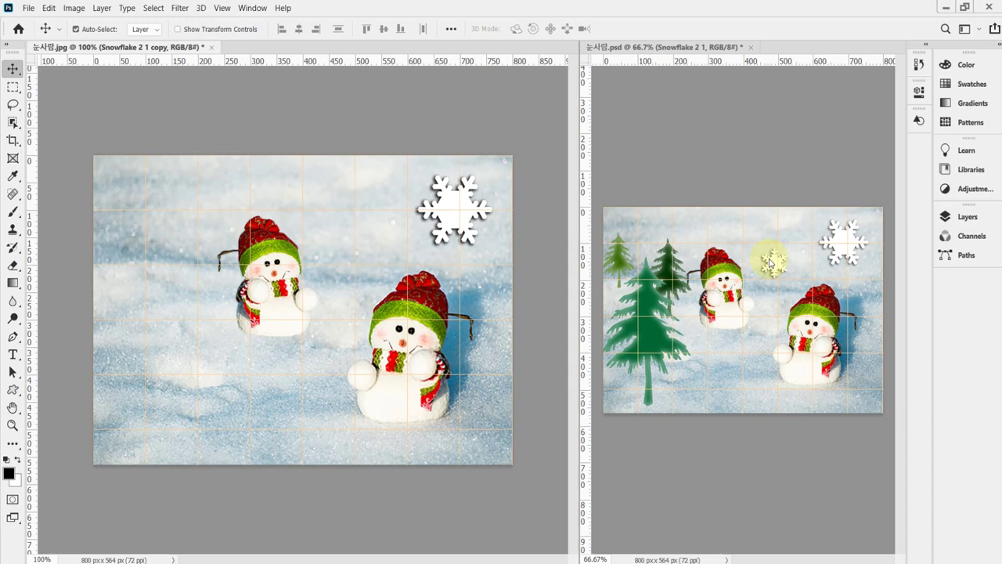
pyautogui.hotkey('ctrl', 't')
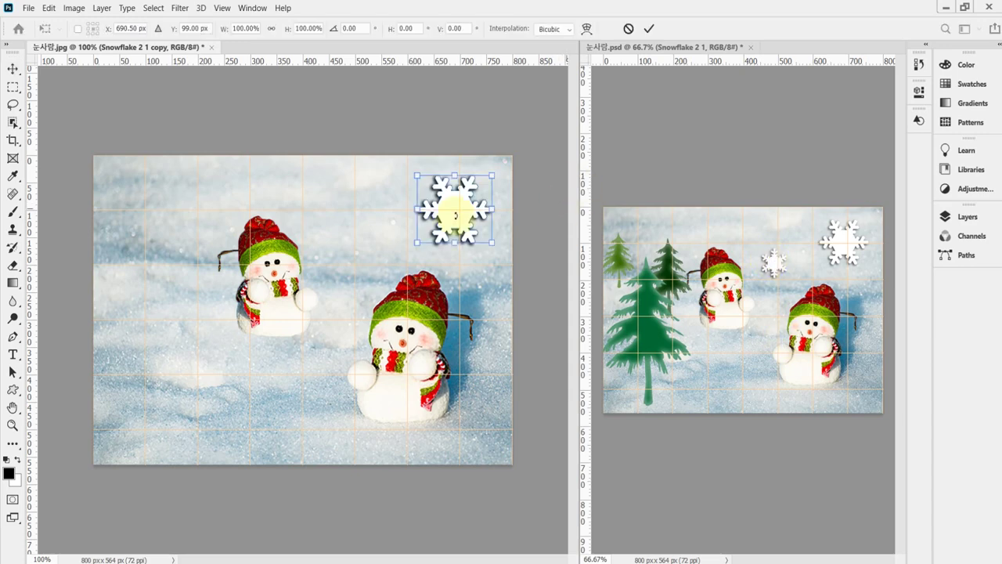
pyautogui.moveTo(457, 223); pyautogui.dragTo(356, 255)
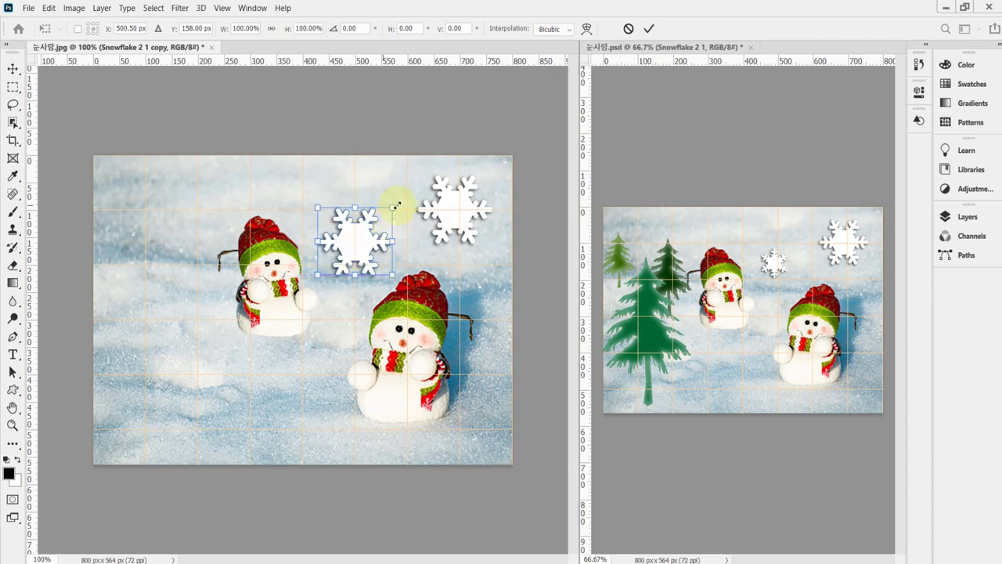
pyautogui.moveTo(392, 208); pyautogui.dragTo(352, 247)
pyautogui.moveTo(383, 216); pyautogui.dragTo(396, 233)
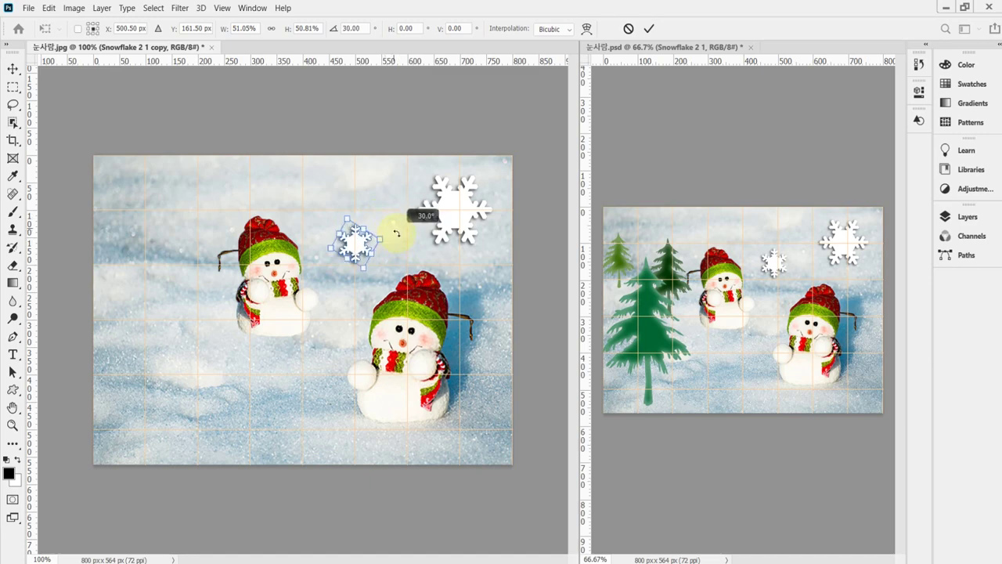
pyautogui.moveTo(397, 233); pyautogui.dragTo(396, 232)
pyautogui.moveTo(362, 267); pyautogui.dragTo(354, 260)
pyautogui.click(441, 207)
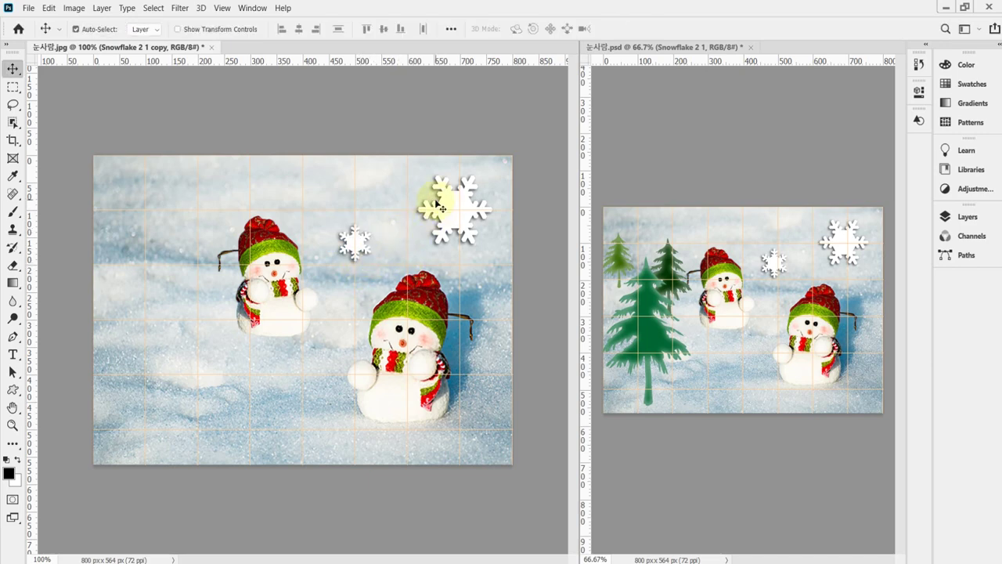
# - Nudge the small snowflake about 10 px left and a few pixels up to match the reference image
pyautogui.press('ctrl')
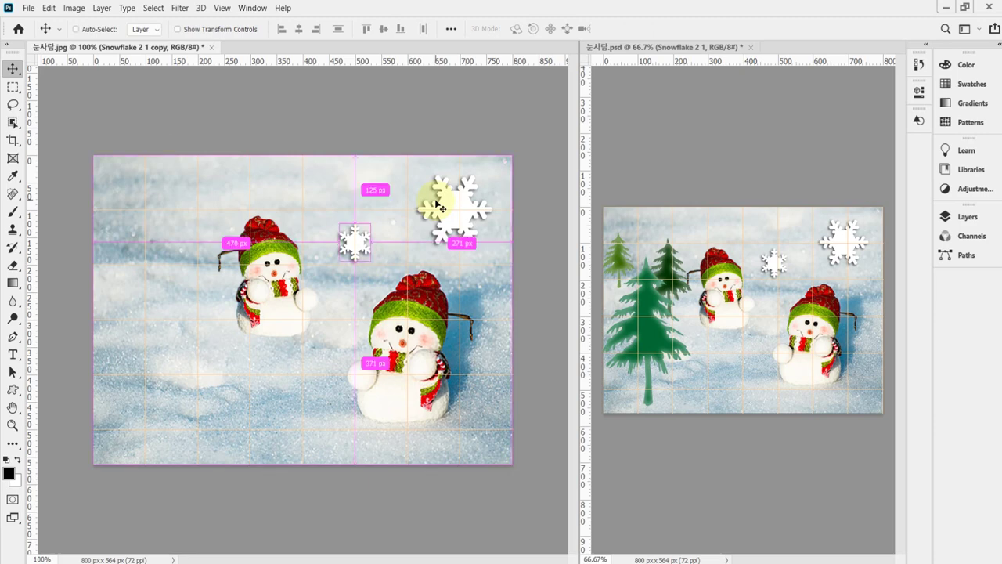
pyautogui.press('Left')
pyautogui.press('Left')
pyautogui.press('Left')
pyautogui.press('Left')
pyautogui.press('Left')
pyautogui.press('Left')
pyautogui.press('Left')
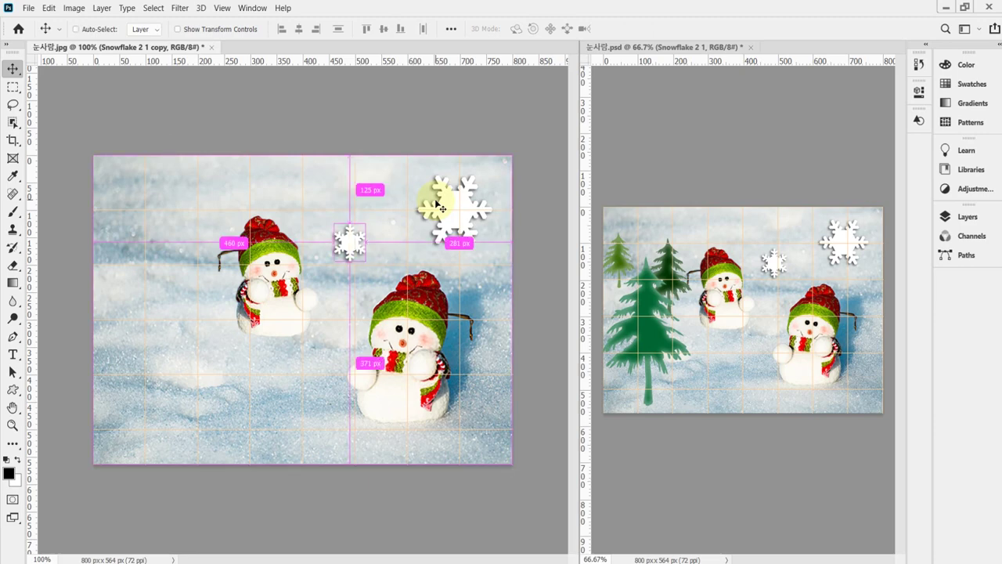
pyautogui.press('Up')
pyautogui.press('Up')
pyautogui.press('Up')
pyautogui.press('Up')
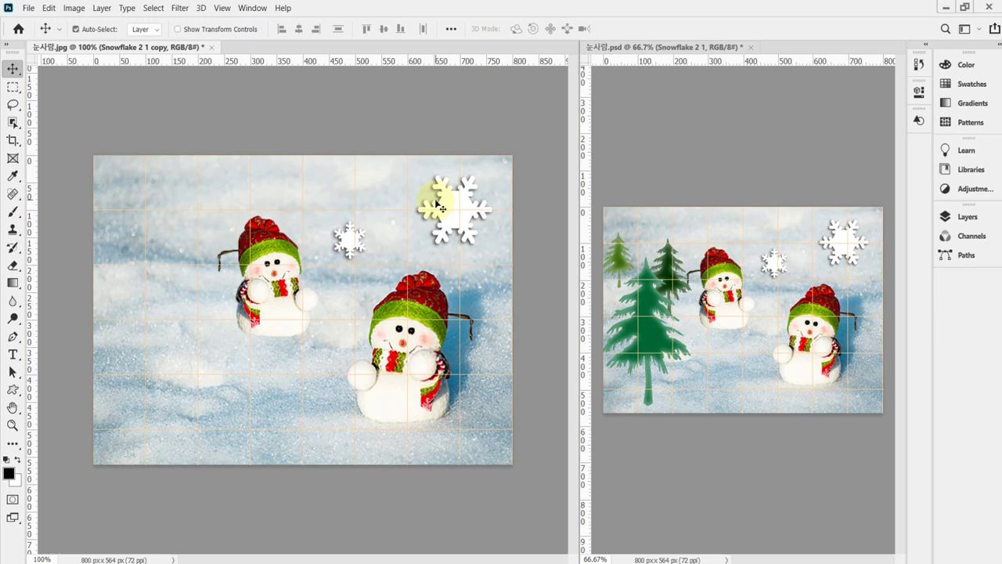
pyautogui.press('Up')
pyautogui.press('Up')
pyautogui.press('ctrl')
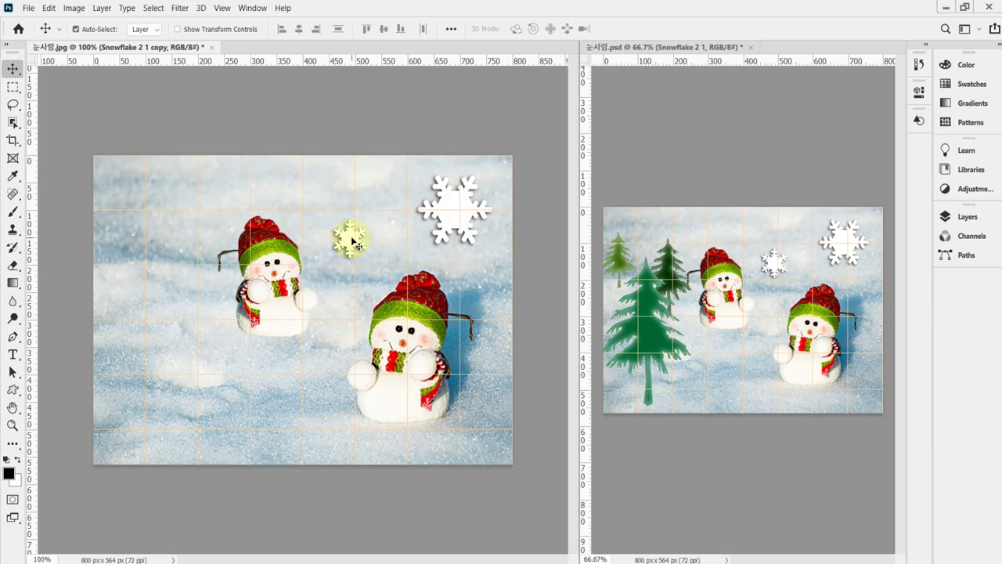
# - Choose the Tree shape from the Nature group for the Custom Shape tool
pyautogui.click(13, 389)
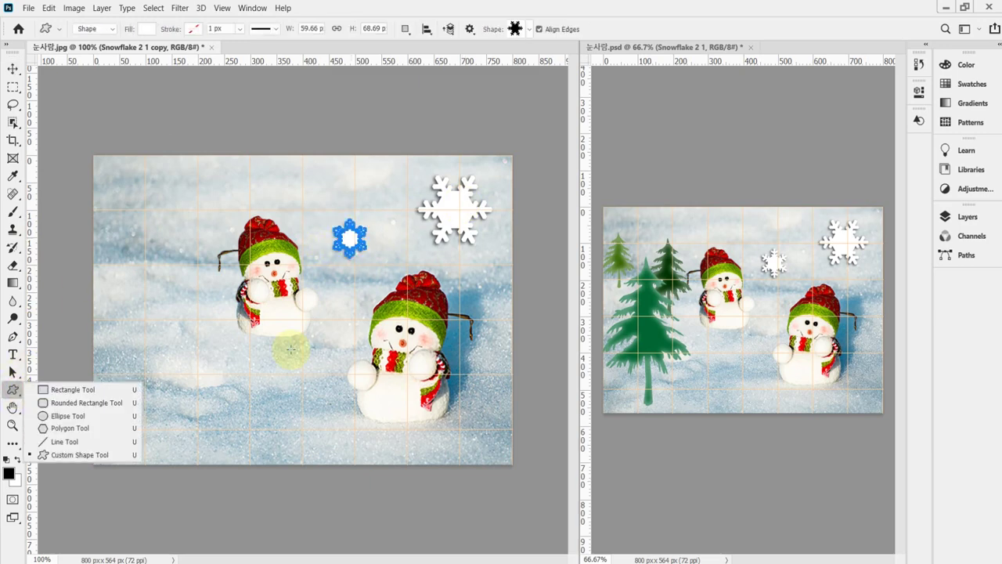
pyautogui.click(79, 455)
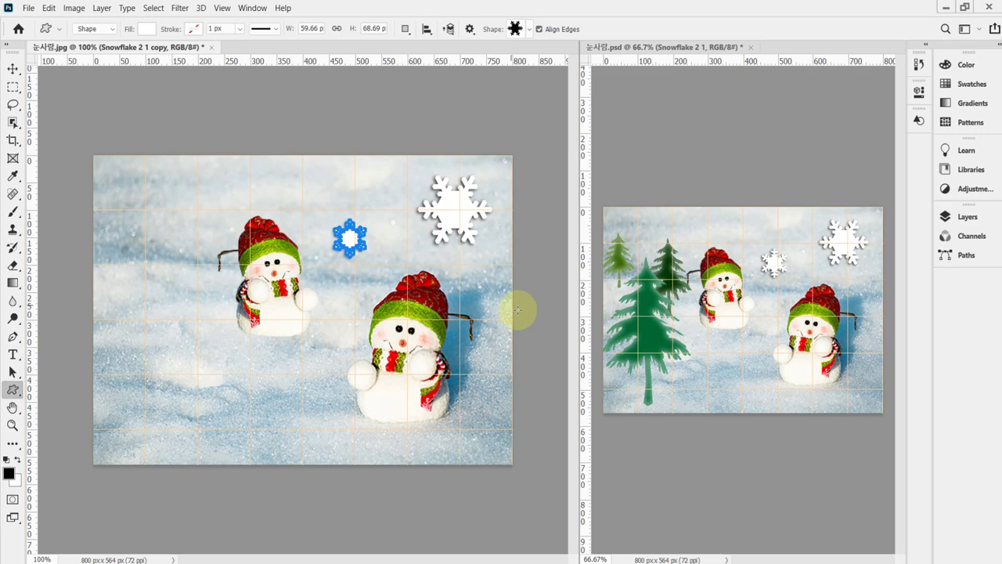
pyautogui.click(531, 30)
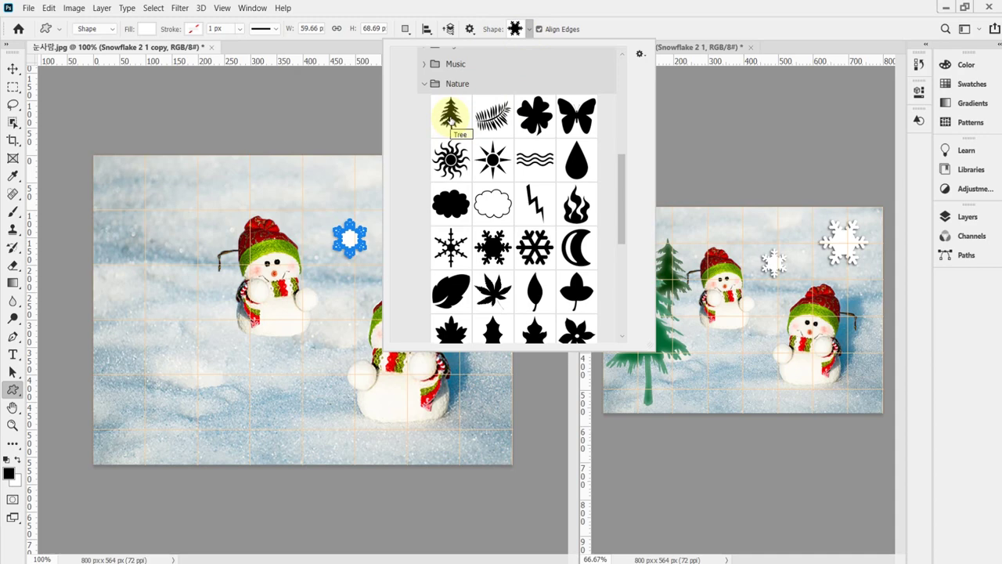
pyautogui.click(452, 117)
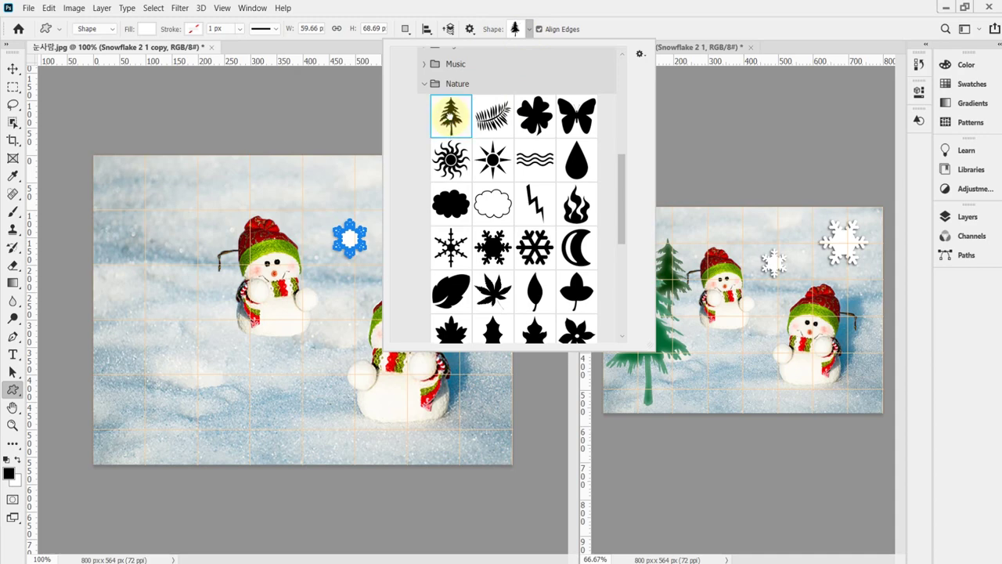
pyautogui.click(591, 17)
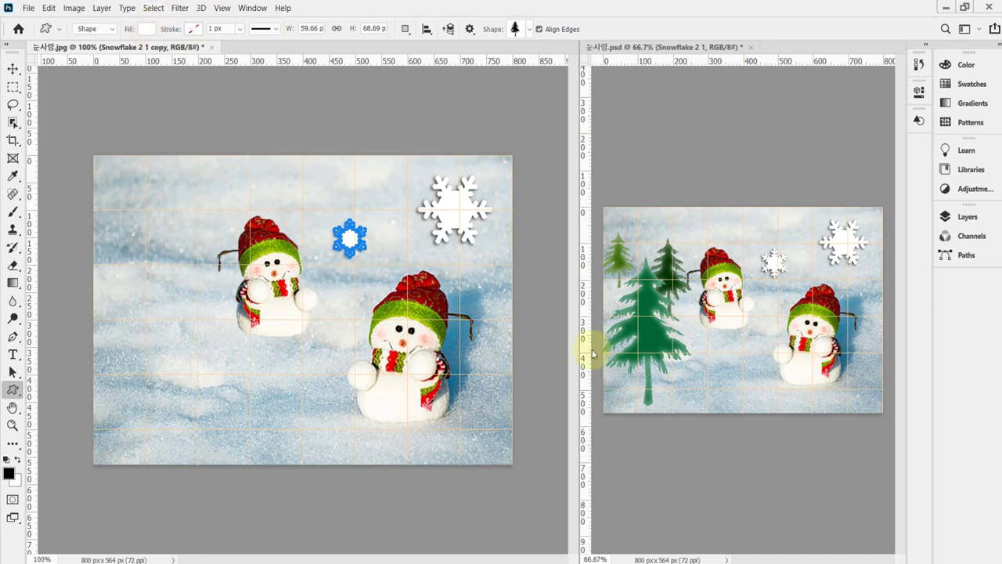
# - Check the fill color code of the large tree's layer in the reference document 눈사람.psd without changing it
pyautogui.click(648, 341)
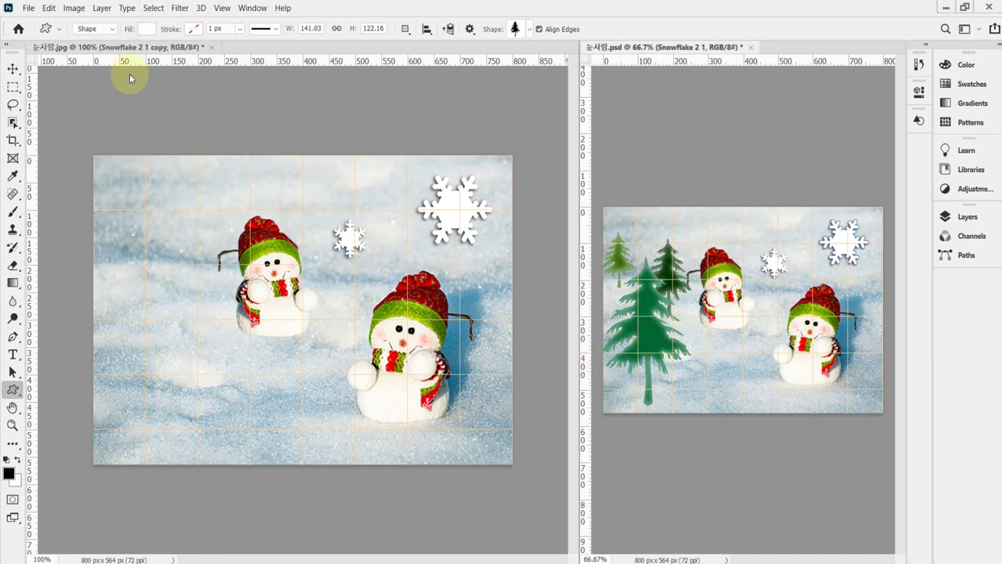
pyautogui.click(968, 216)
pyautogui.doubleClick(811, 426)
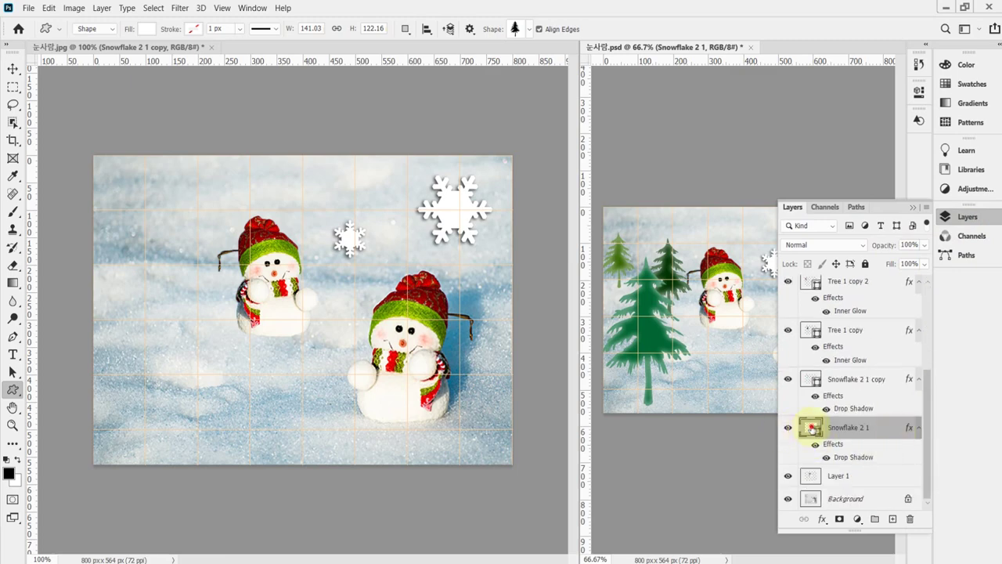
pyautogui.click(600, 176)
pyautogui.click(857, 377)
pyautogui.click(854, 341)
pyautogui.scroll(1, 858, 341)
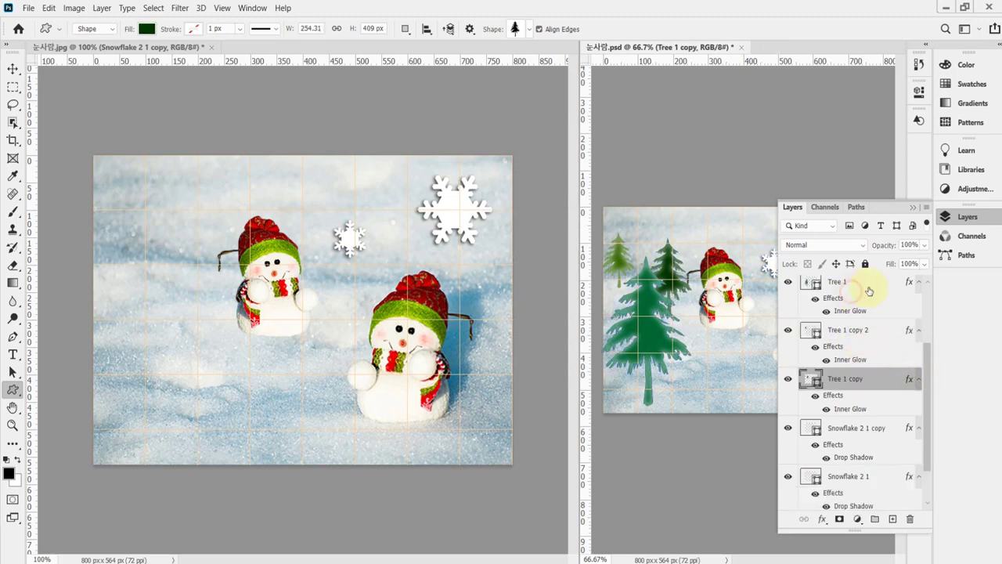
pyautogui.doubleClick(811, 284)
pyautogui.click(550, 380)
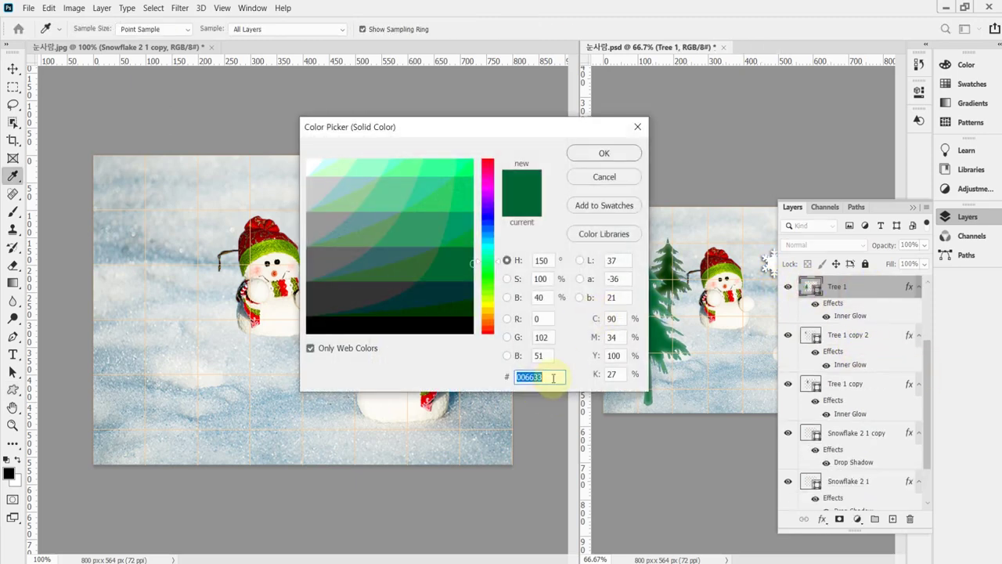
pyautogui.click(553, 378)
pyautogui.doubleClick(561, 378)
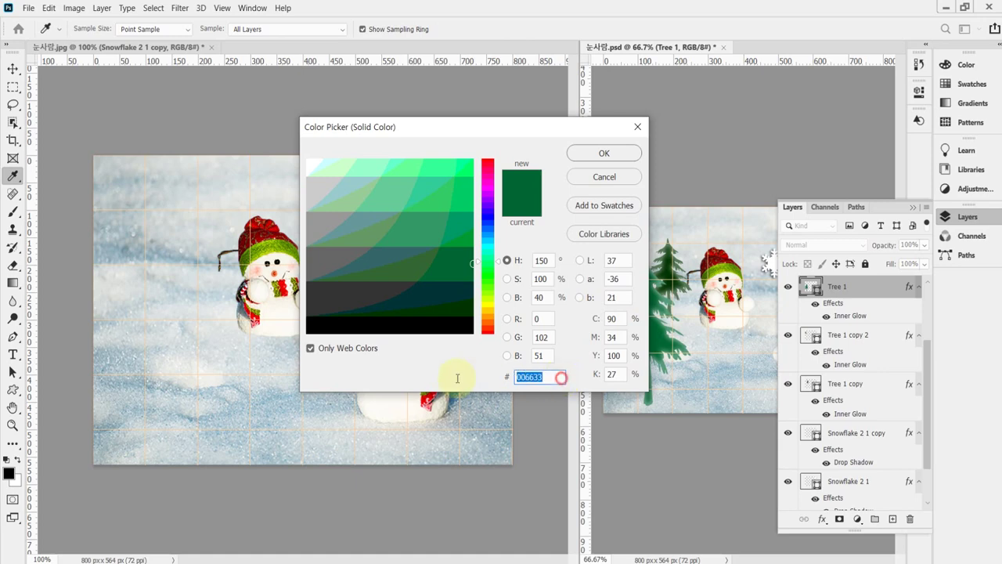
pyautogui.click(604, 175)
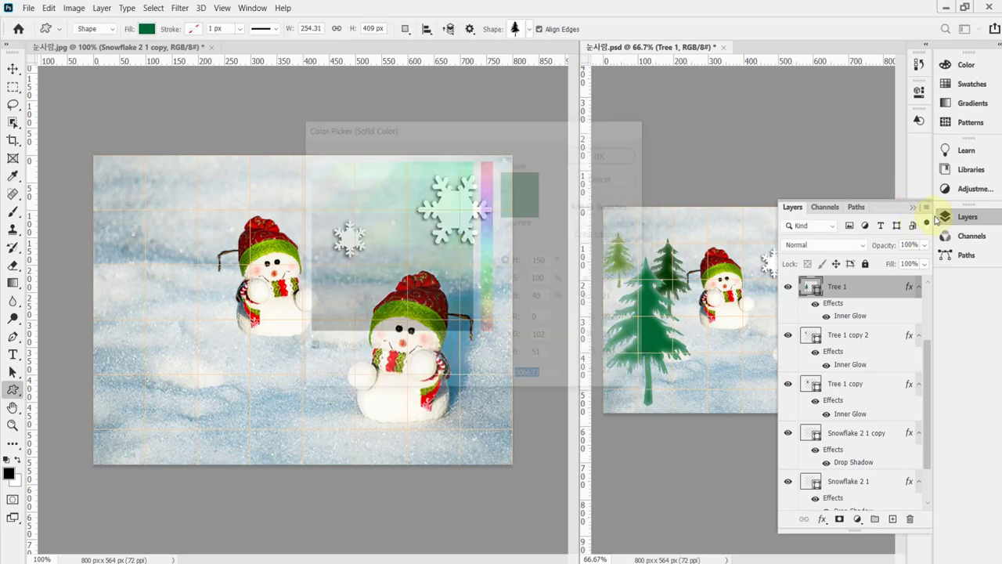
pyautogui.click(952, 217)
pyautogui.click(348, 237)
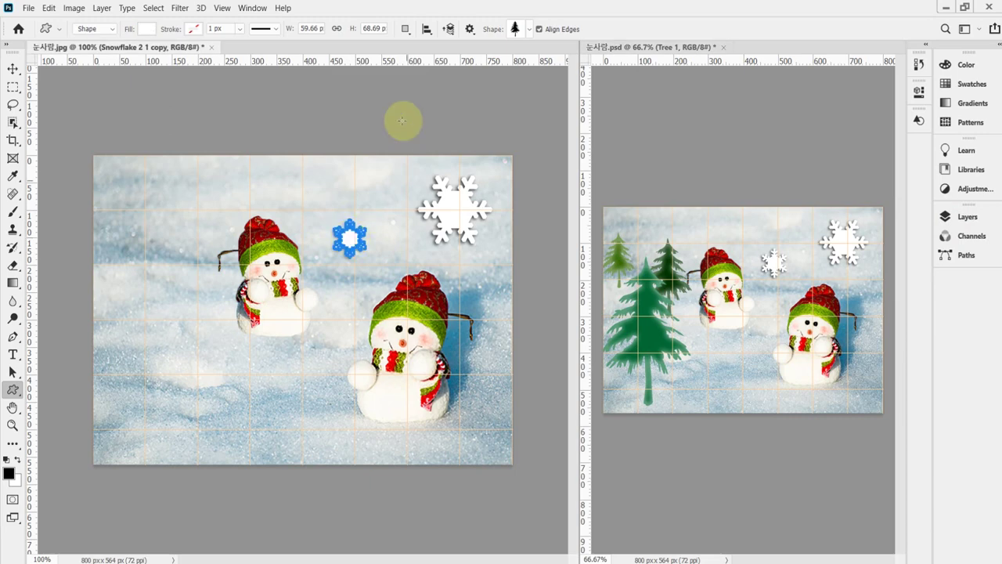
pyautogui.click(147, 29)
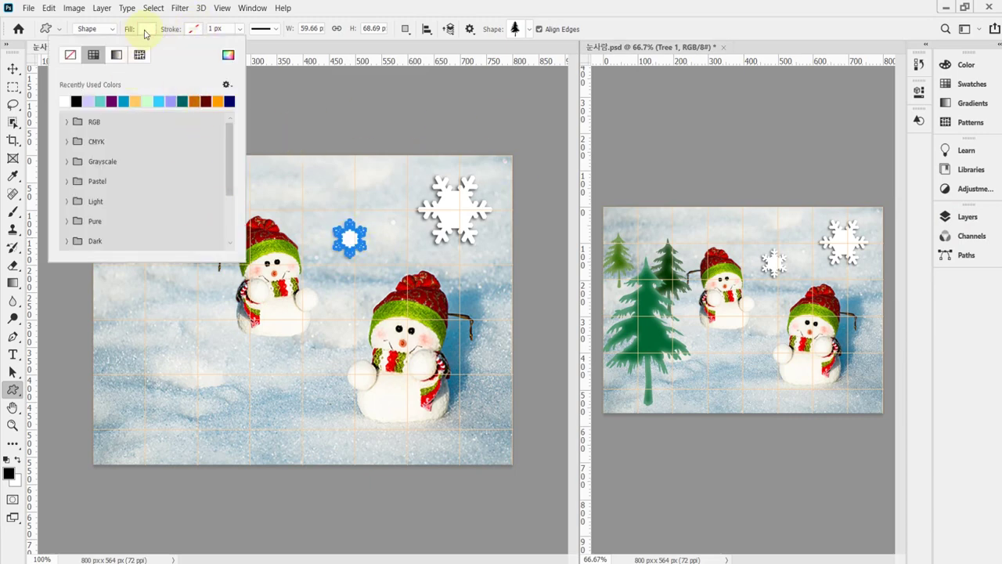
pyautogui.click(228, 56)
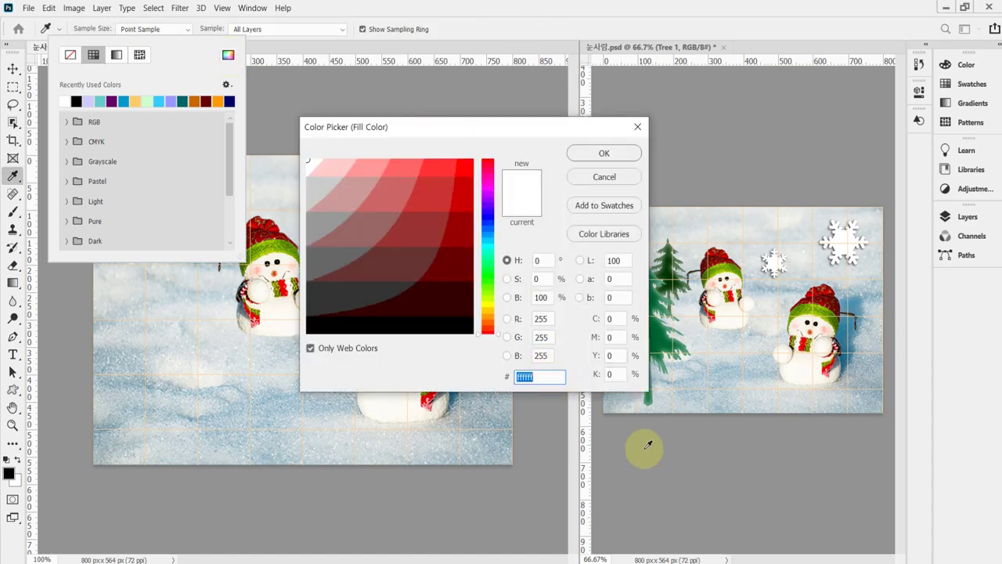
pyautogui.write('006633')
pyautogui.moveTo(474, 139); pyautogui.dragTo(632, 168)
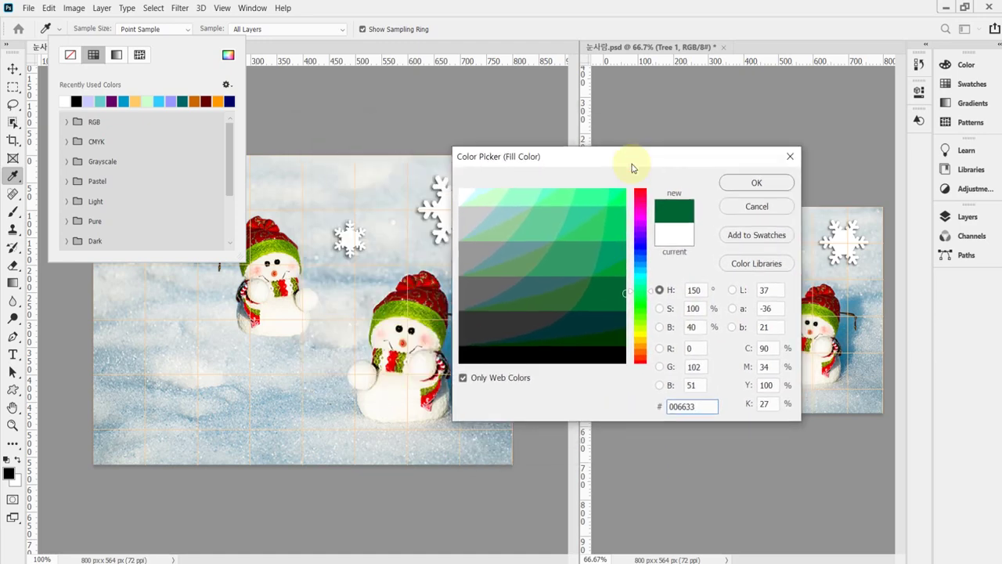
pyautogui.click(740, 183)
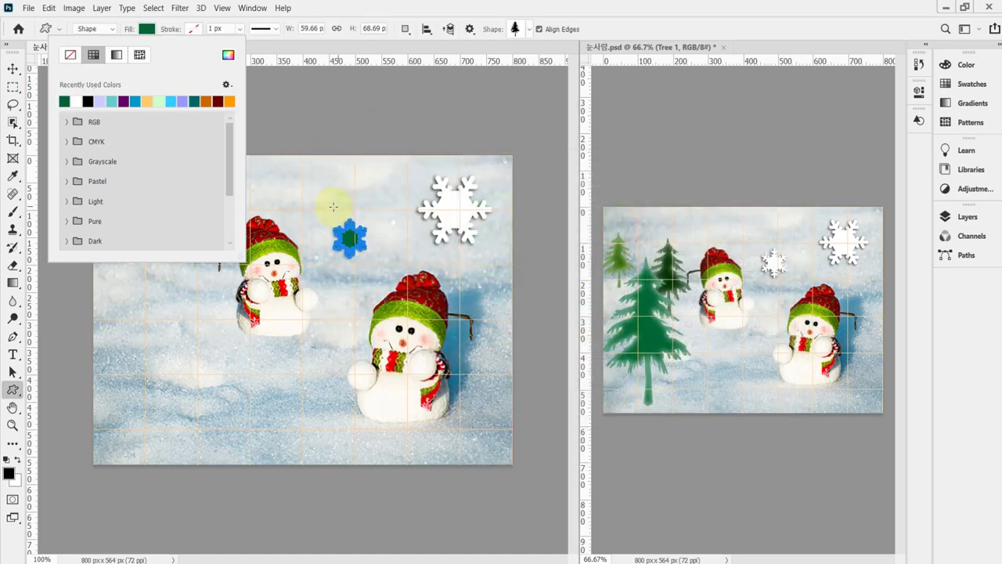
pyautogui.click(364, 16)
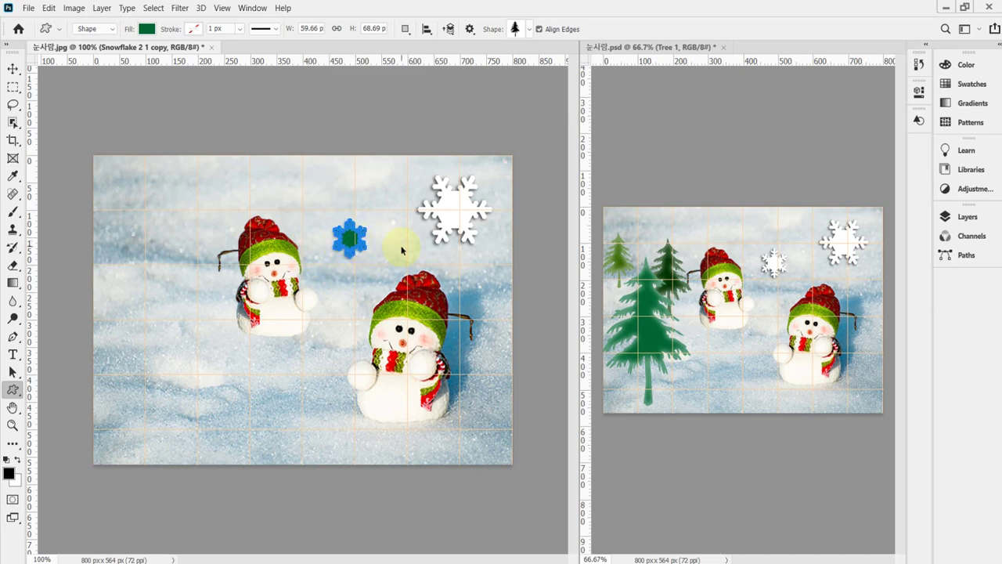
pyautogui.hotkey('ctrl', 'z')
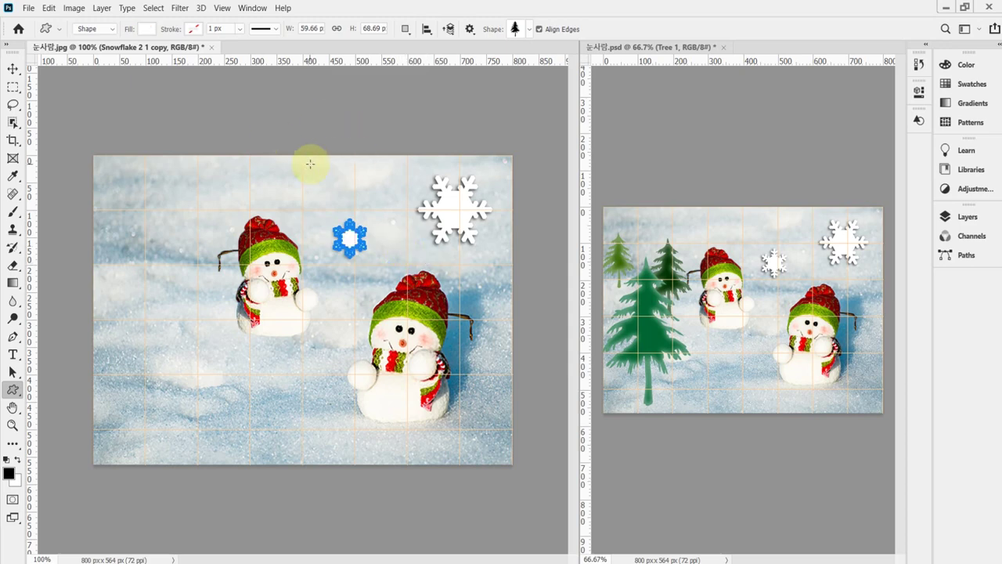
pyautogui.press('Return')
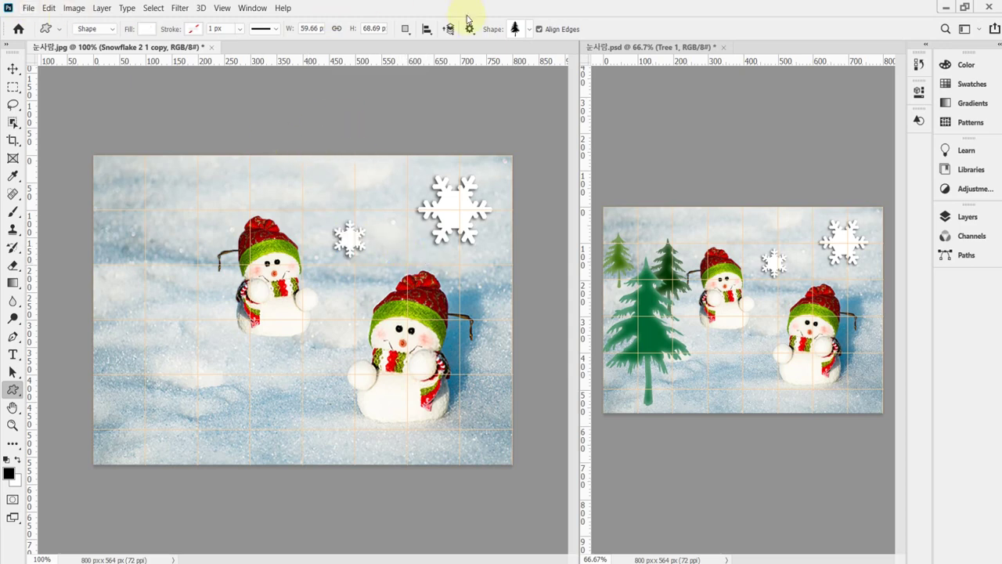
# - Draw a tree custom shape about 234 by 377 px in front of the snow beside the small snowman, positioned like the reference's large tree
pyautogui.click(529, 29)
pyautogui.click(450, 115)
pyautogui.click(631, 10)
pyautogui.moveTo(137, 248); pyautogui.dragTo(249, 451)
pyautogui.moveTo(253, 455); pyautogui.dragTo(260, 466)
pyautogui.moveTo(205, 370); pyautogui.dragTo(166, 362)
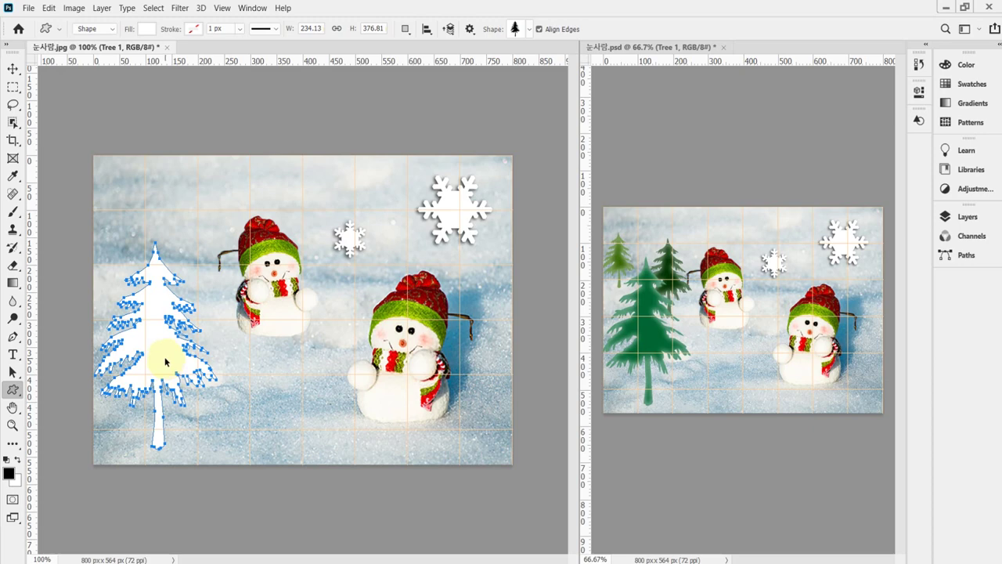
pyautogui.moveTo(165, 362); pyautogui.dragTo(166, 357)
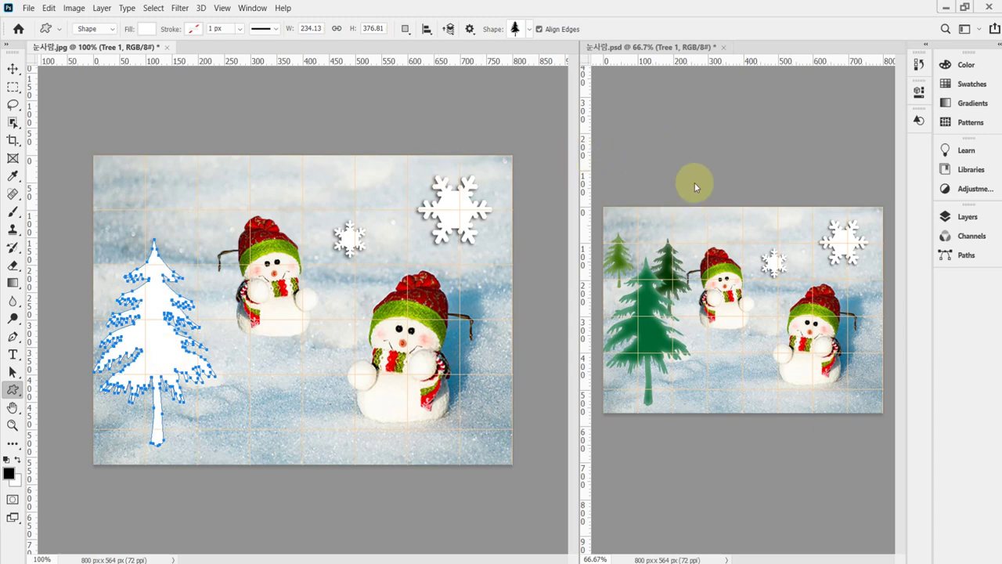
# - Set the fill color of the new tree's layer to 006633, entering it again as the shorthand code 063
pyautogui.click(968, 217)
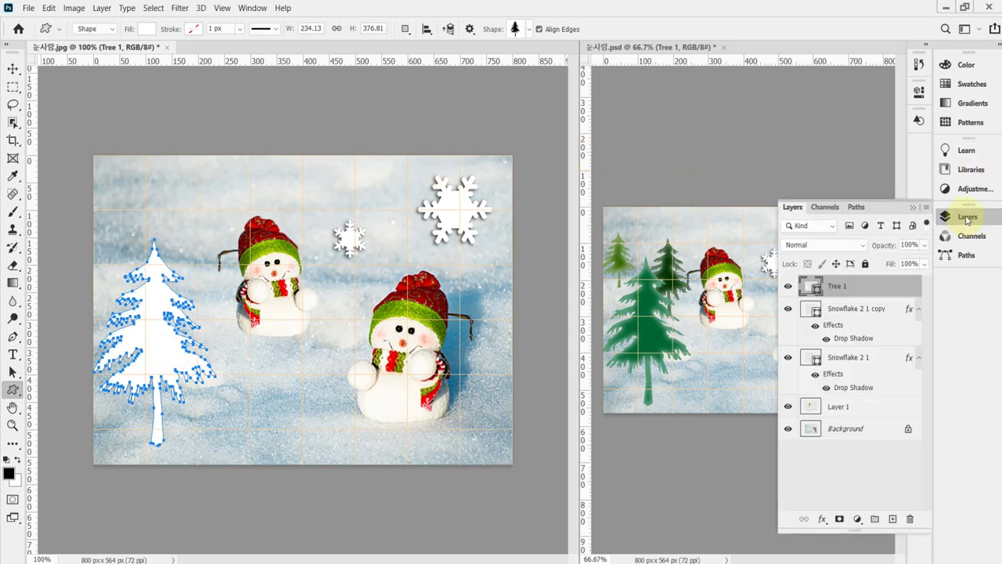
pyautogui.doubleClick(816, 288)
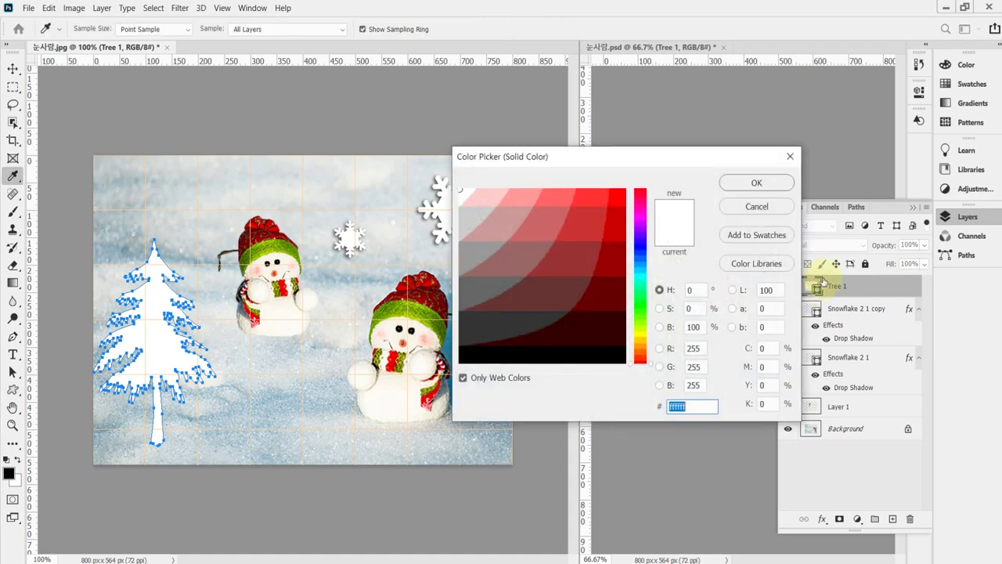
pyautogui.moveTo(678, 157); pyautogui.dragTo(627, 152)
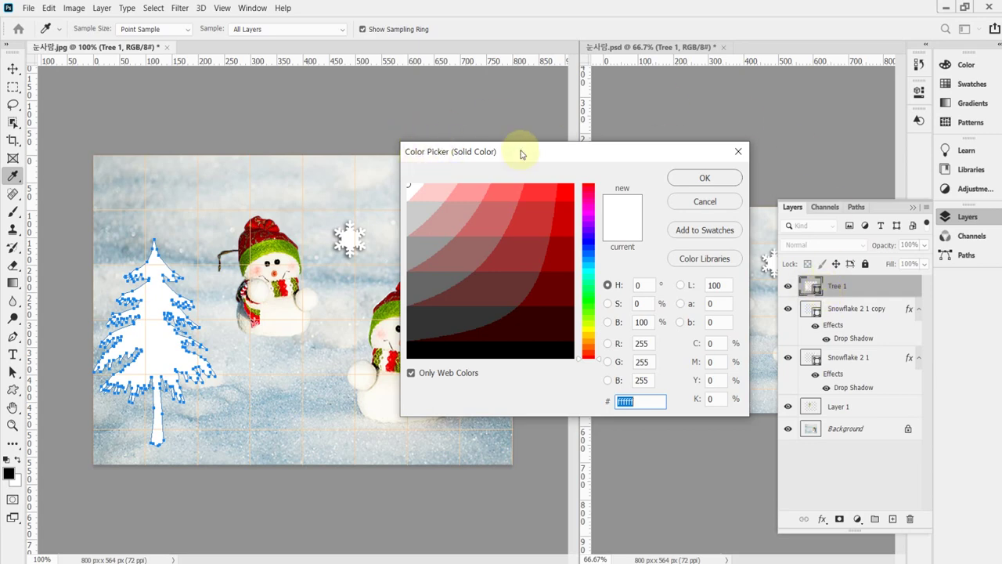
pyautogui.write('006633')
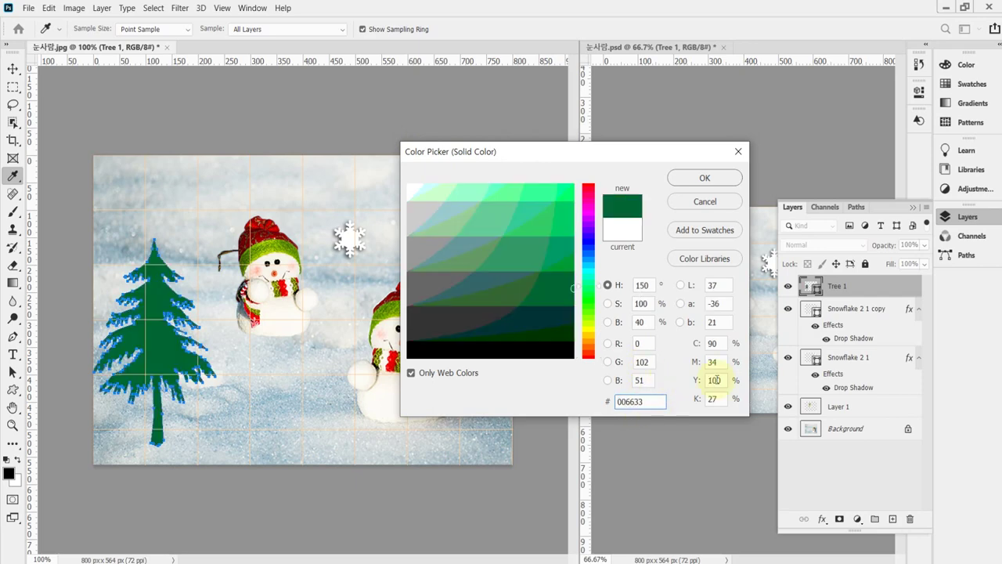
pyautogui.moveTo(586, 158); pyautogui.dragTo(527, 44)
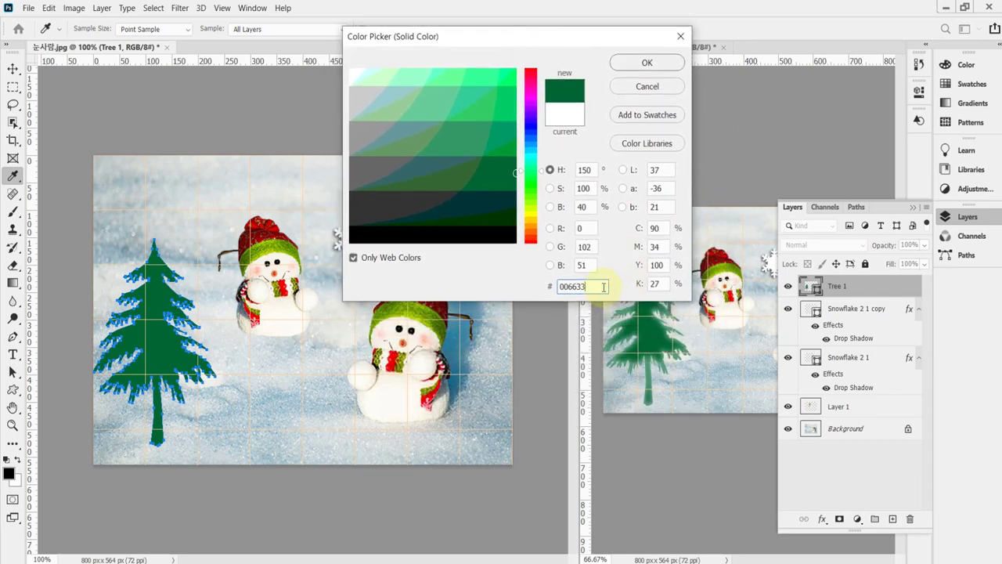
pyautogui.click(569, 286)
pyautogui.moveTo(569, 286); pyautogui.dragTo(546, 287)
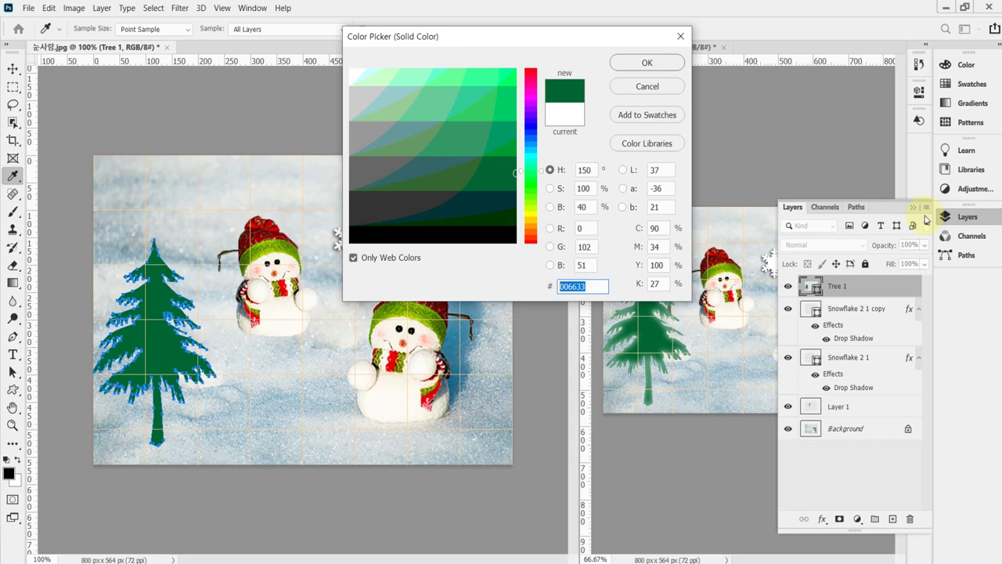
pyautogui.write('06')
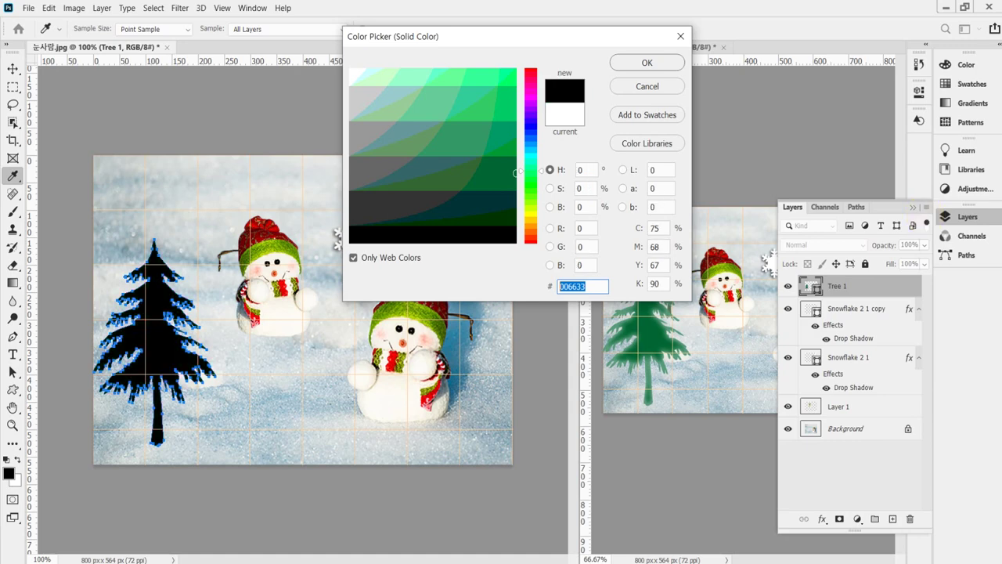
pyautogui.write('3')
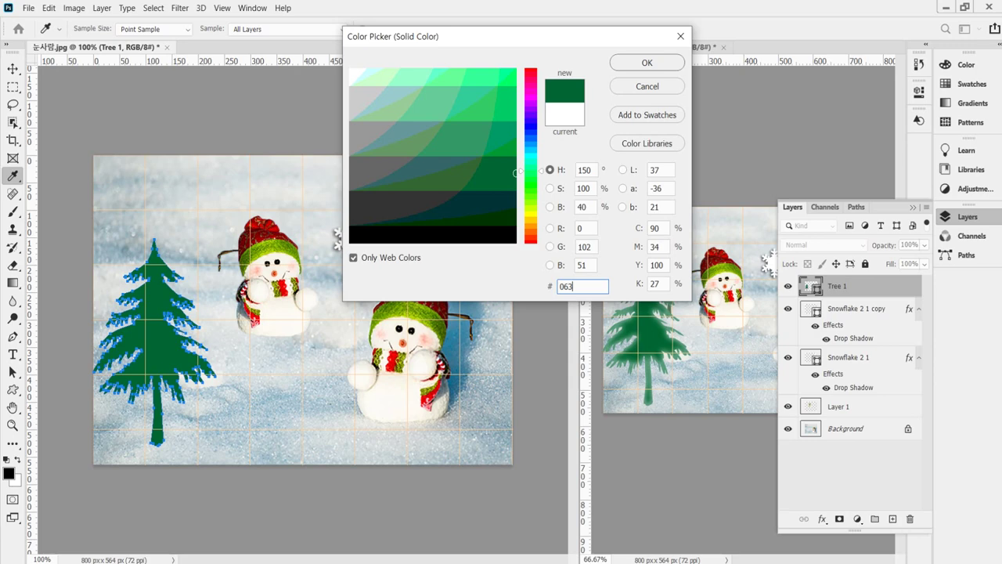
pyautogui.press('Return')
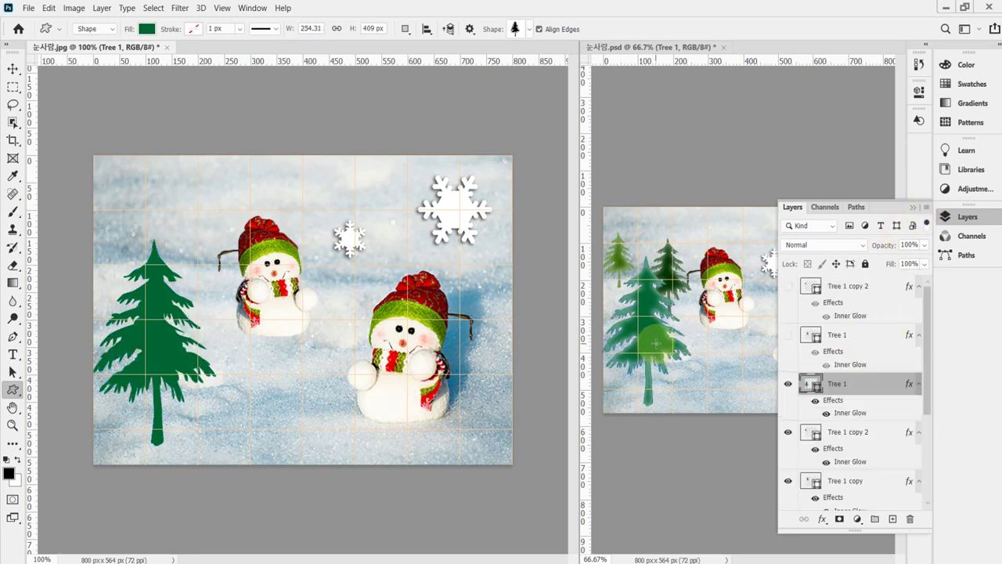
# - Examine the Inner Glow opacity and size settings of the large tree's layer in the reference document 눈사람.psd
pyautogui.click(658, 346)
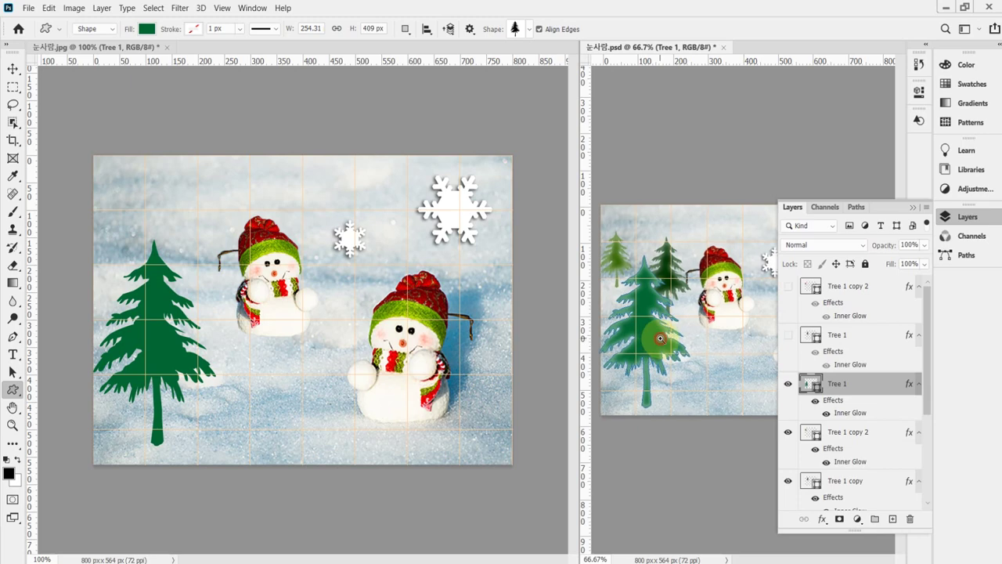
pyautogui.scroll(3, 673, 344)
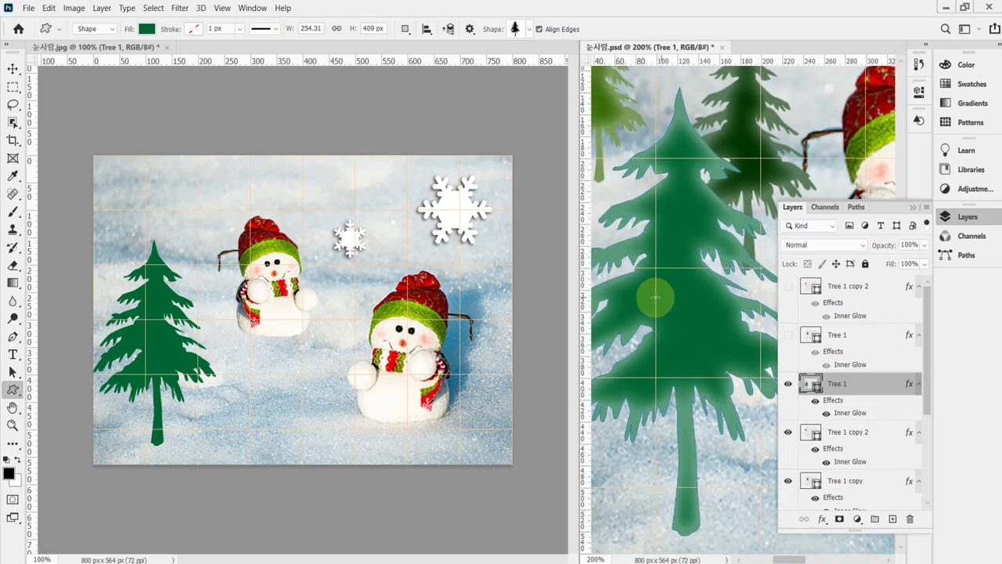
pyautogui.doubleClick(848, 418)
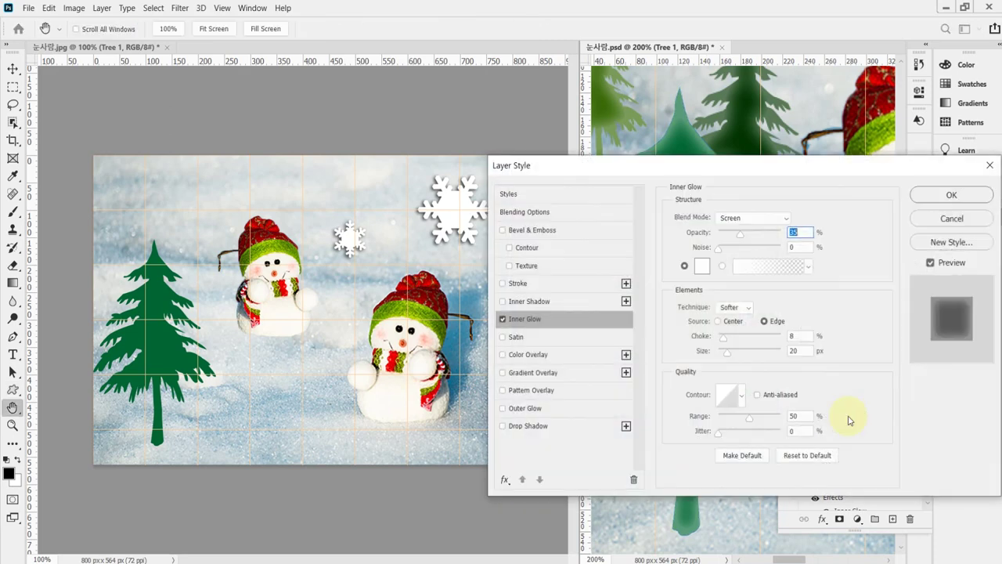
pyautogui.click(804, 232)
pyautogui.doubleClick(794, 232)
pyautogui.click(800, 351)
pyautogui.click(702, 269)
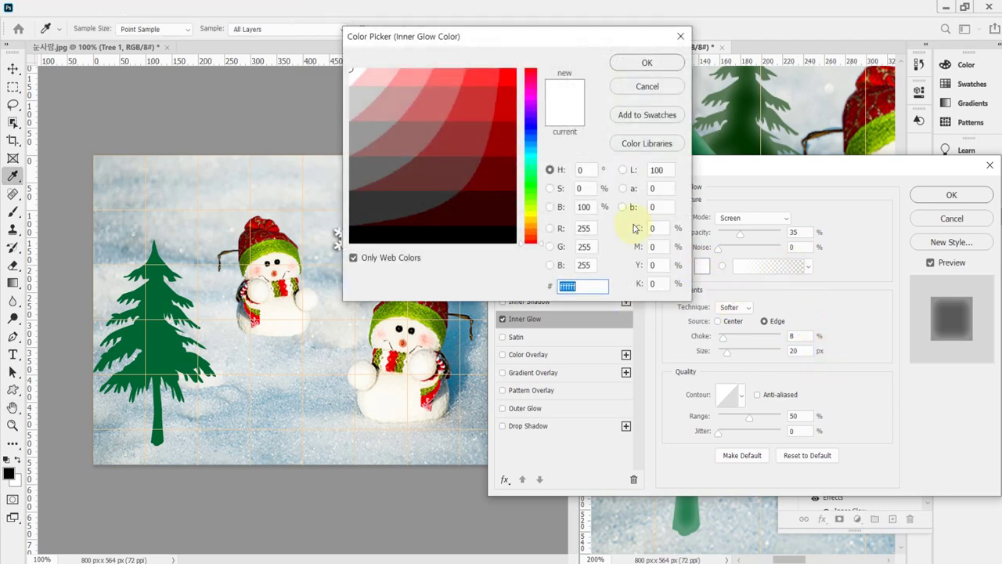
pyautogui.moveTo(565, 43); pyautogui.dragTo(516, 31)
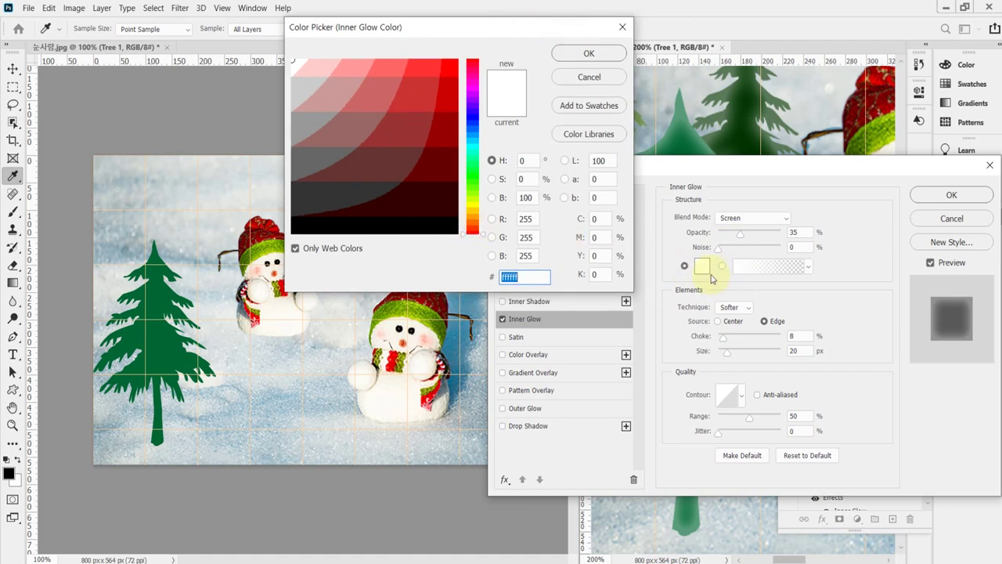
pyautogui.click(472, 206)
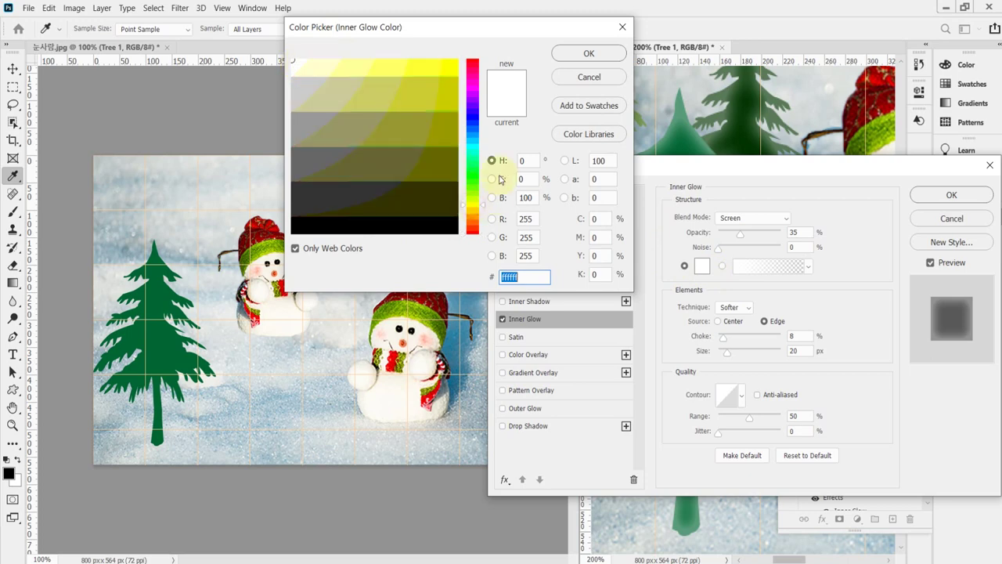
pyautogui.click(326, 64)
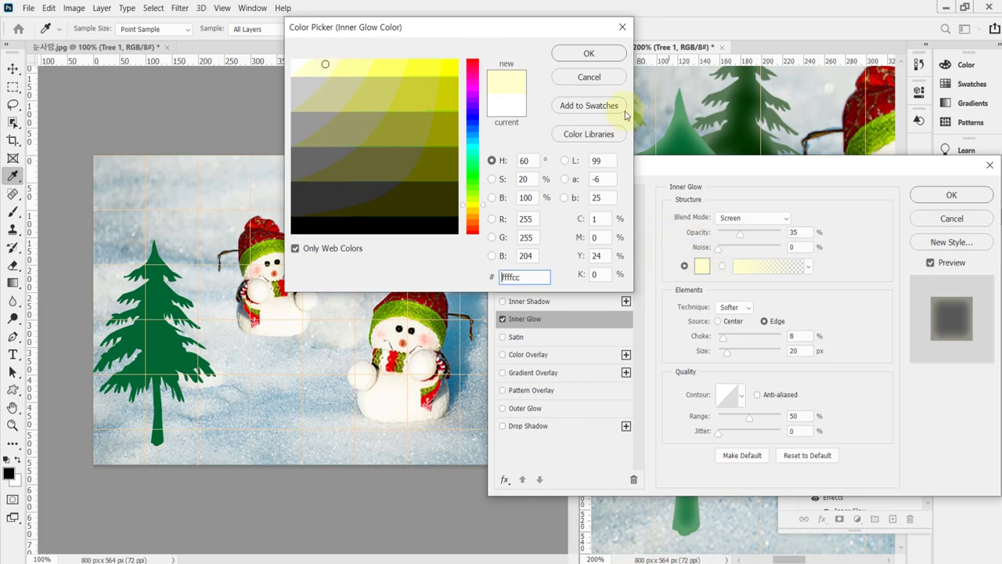
pyautogui.click(580, 78)
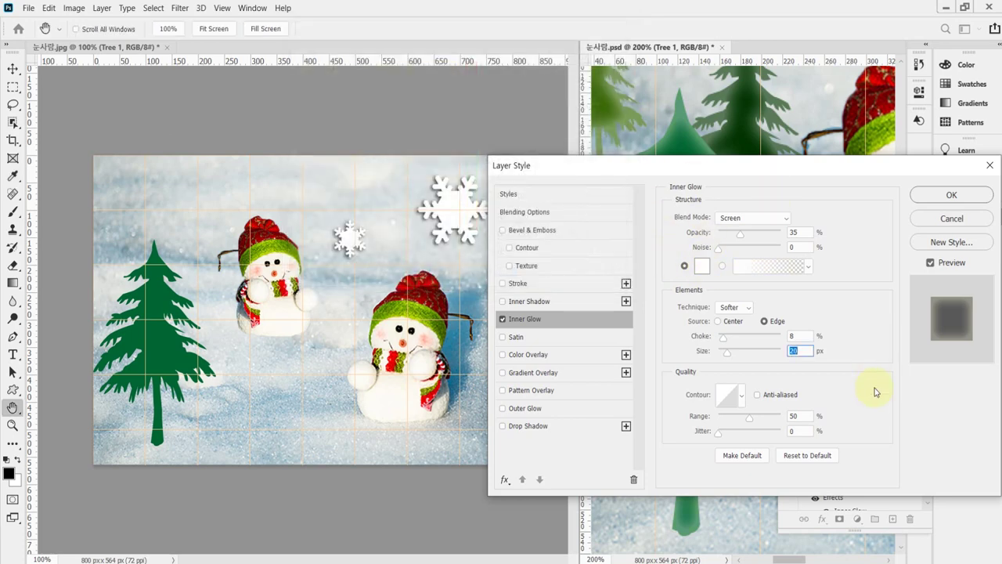
# - Copy the layer style of the large tree's layer in 눈사람.psd and return to 눈사람.jpg
pyautogui.click(936, 197)
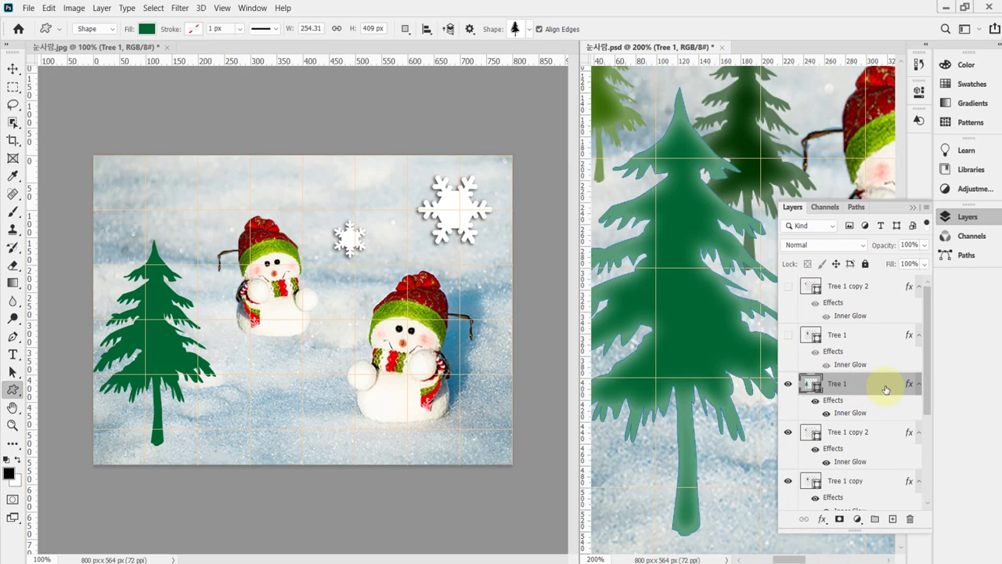
pyautogui.rightClick(888, 385)
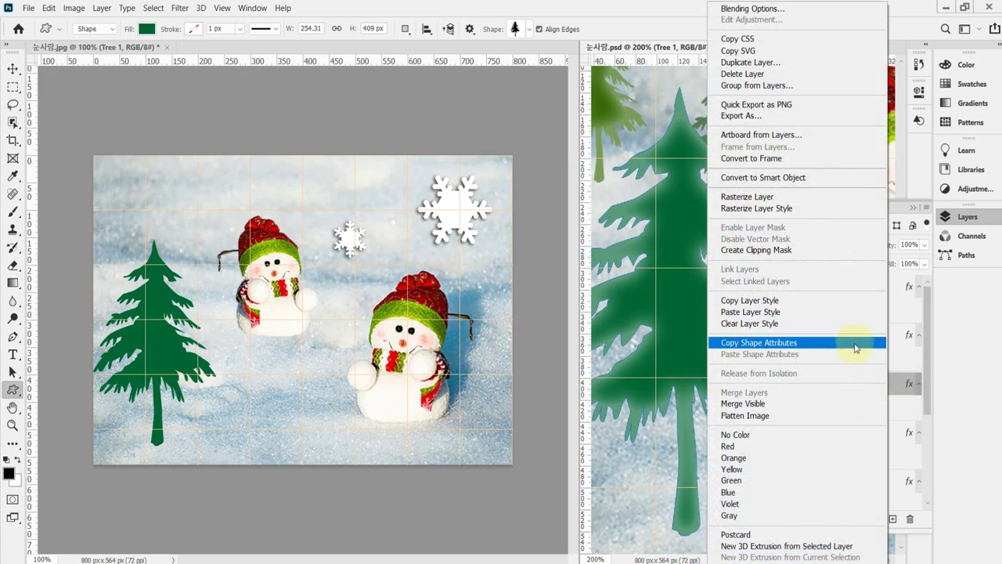
pyautogui.click(853, 301)
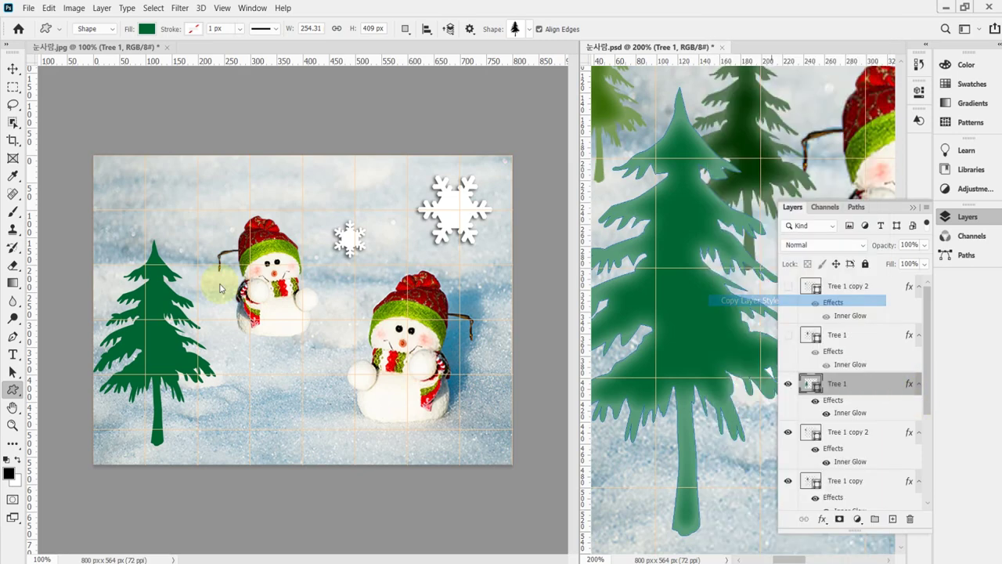
pyautogui.click(158, 347)
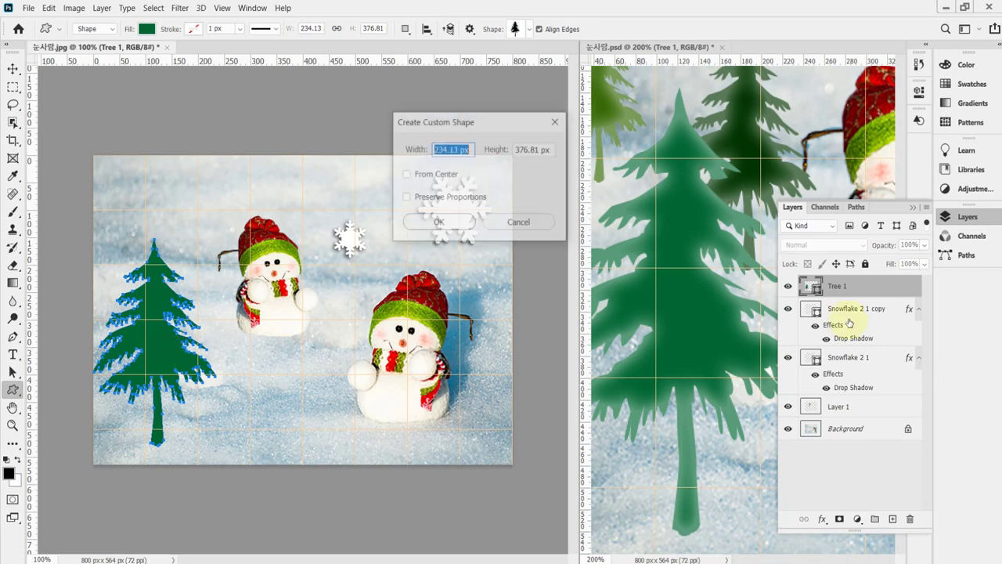
pyautogui.click(539, 223)
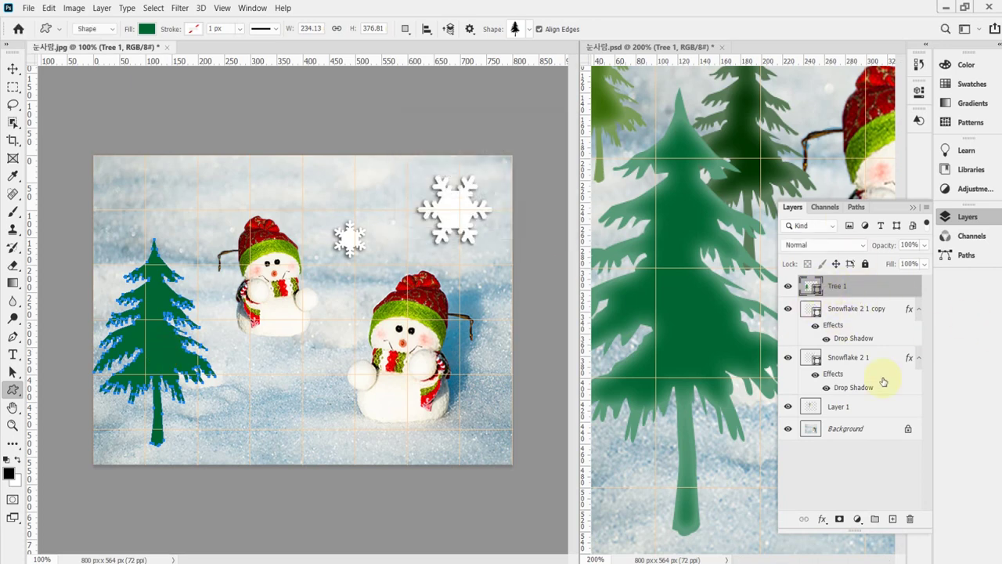
pyautogui.click(823, 519)
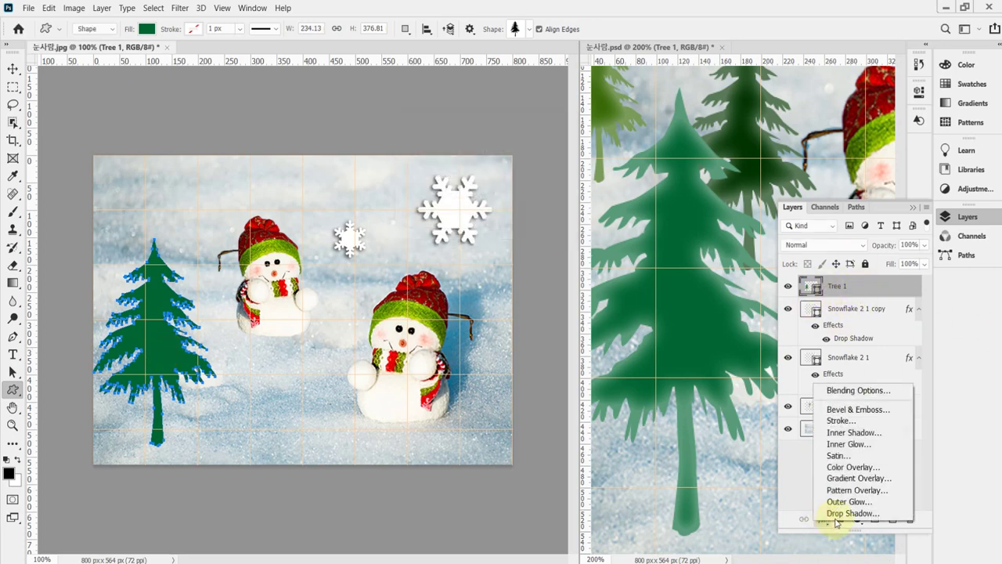
pyautogui.click(848, 444)
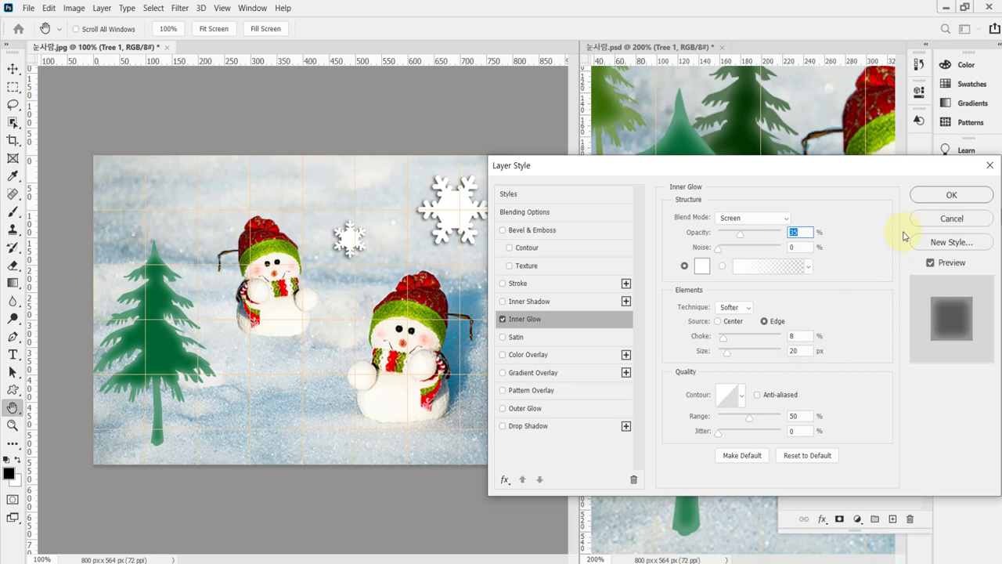
pyautogui.click(828, 337)
pyautogui.click(800, 351)
pyautogui.moveTo(857, 170); pyautogui.dragTo(780, 188)
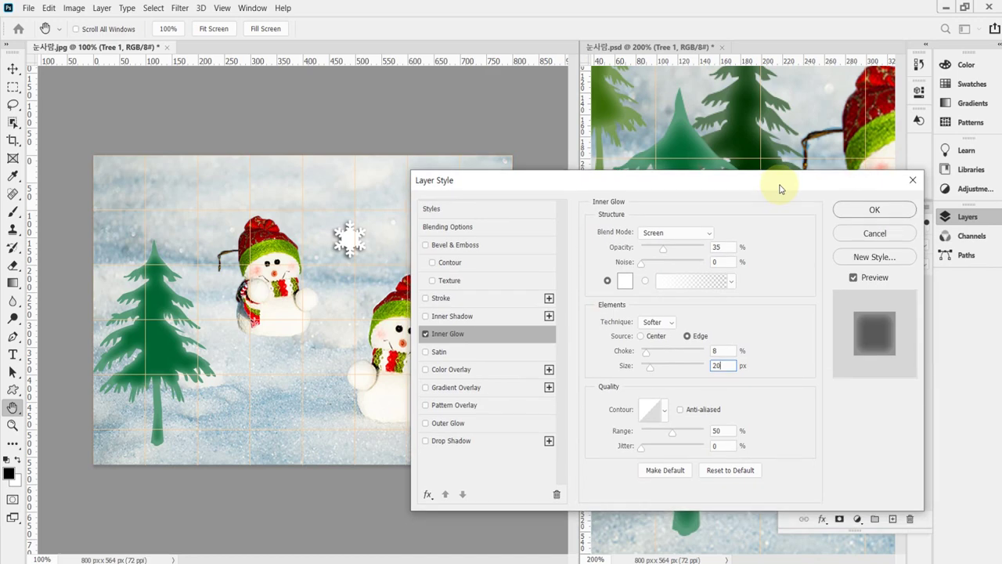
pyautogui.moveTo(779, 189); pyautogui.dragTo(798, 229)
pyautogui.click(871, 318)
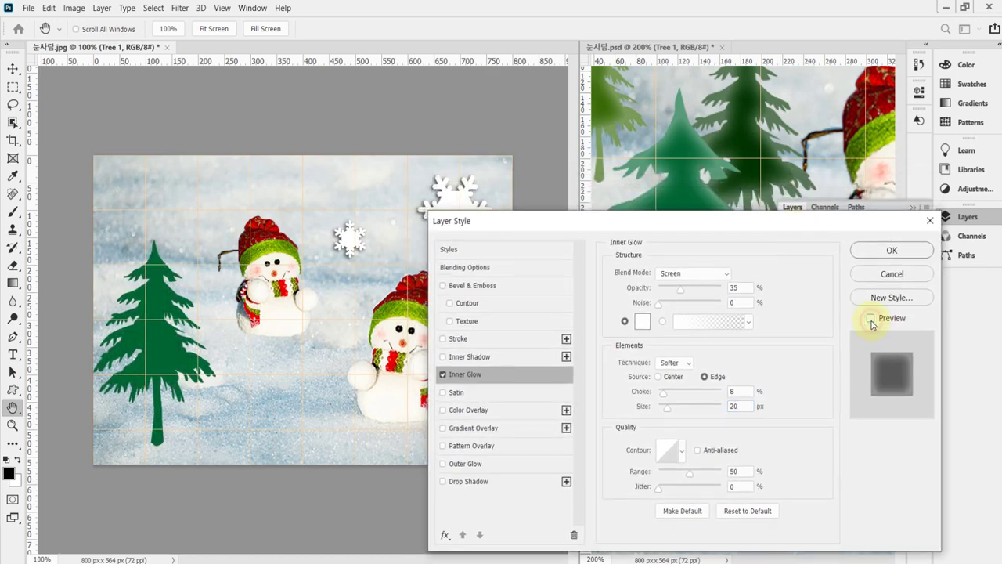
pyautogui.click(870, 318)
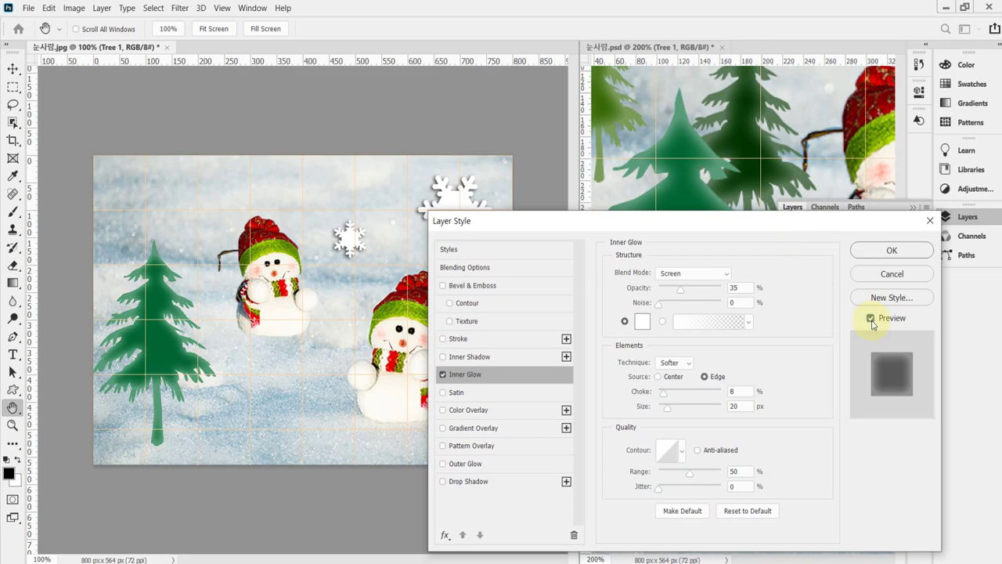
pyautogui.click(741, 287)
pyautogui.click(744, 392)
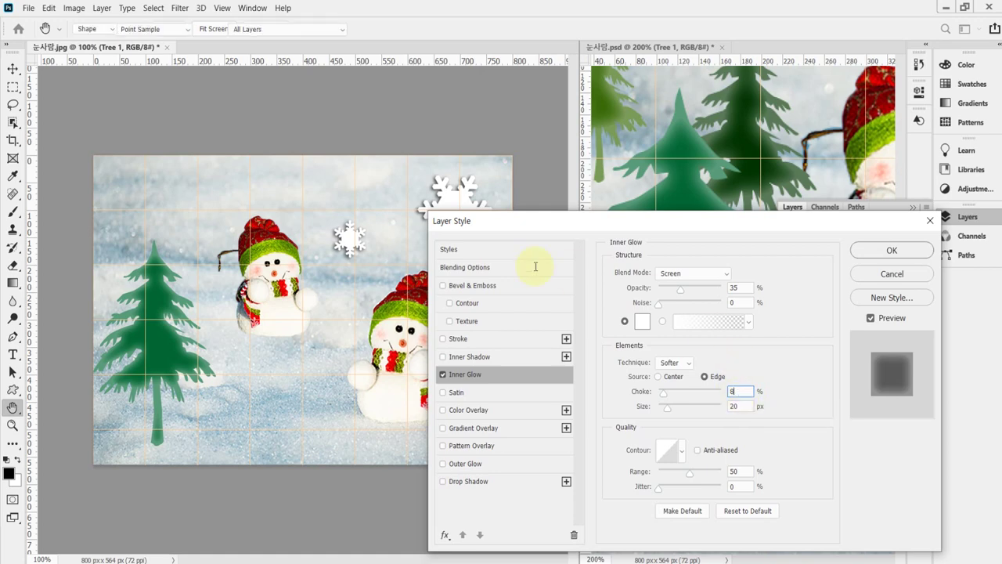
pyautogui.press('Escape')
# - Paste the copied Inner Glow layer style onto the large tree's layer in 눈사람.jpg
pyautogui.rightClick(871, 303)
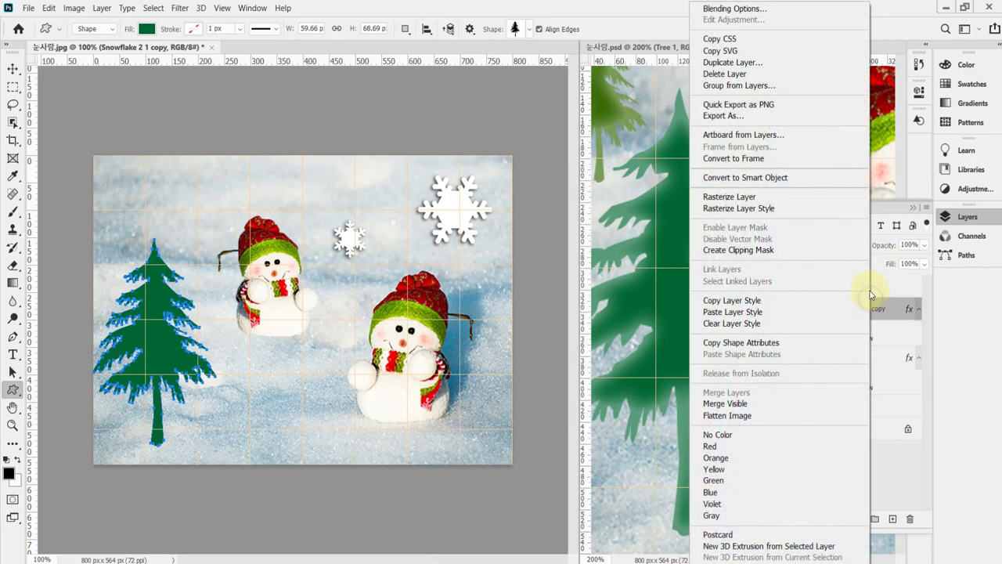
pyautogui.rightClick(883, 282)
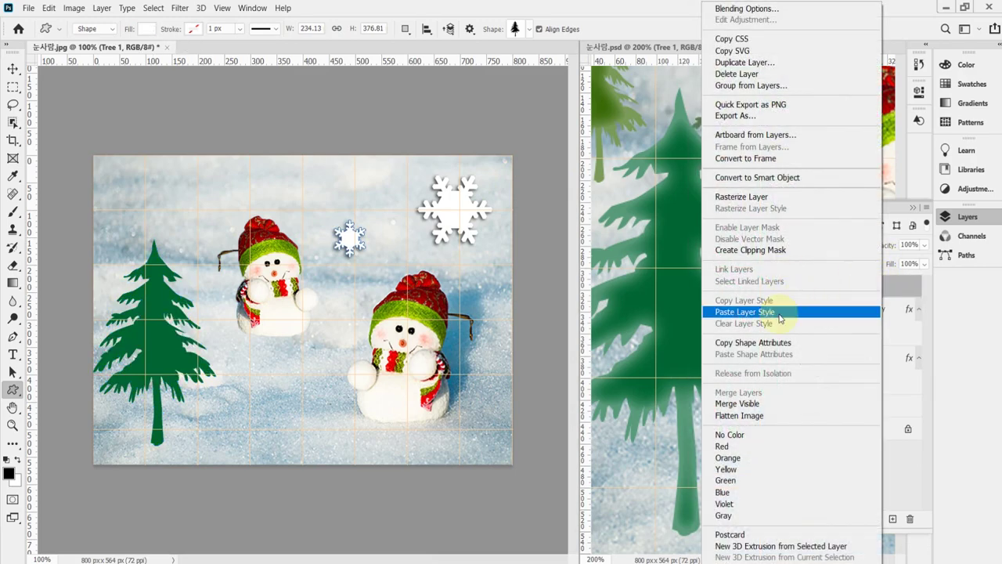
pyautogui.click(795, 312)
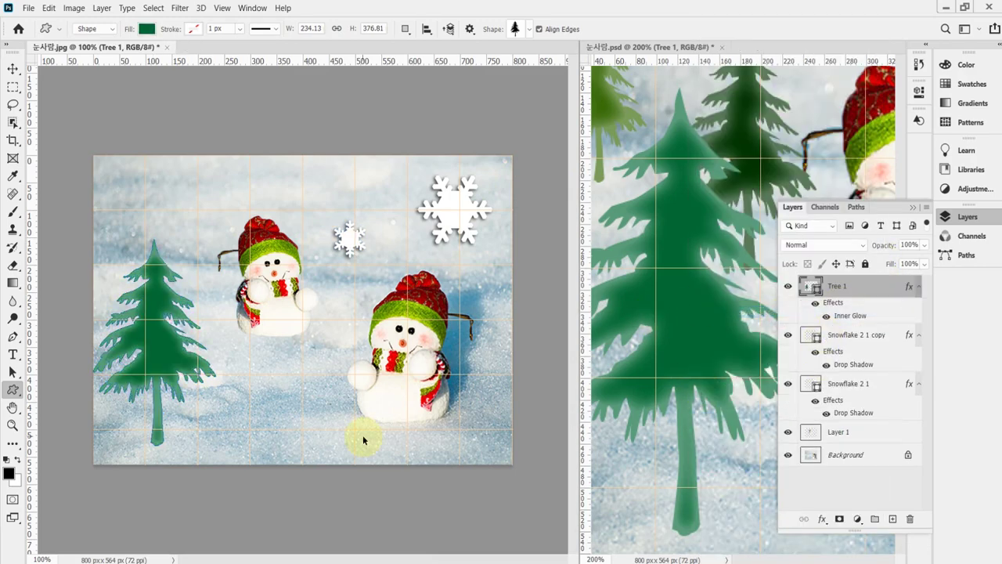
# - Show the reference 눈사람.psd at 100% for comparison and duplicate the large tree's layer in 눈사람.jpg
pyautogui.click(746, 241)
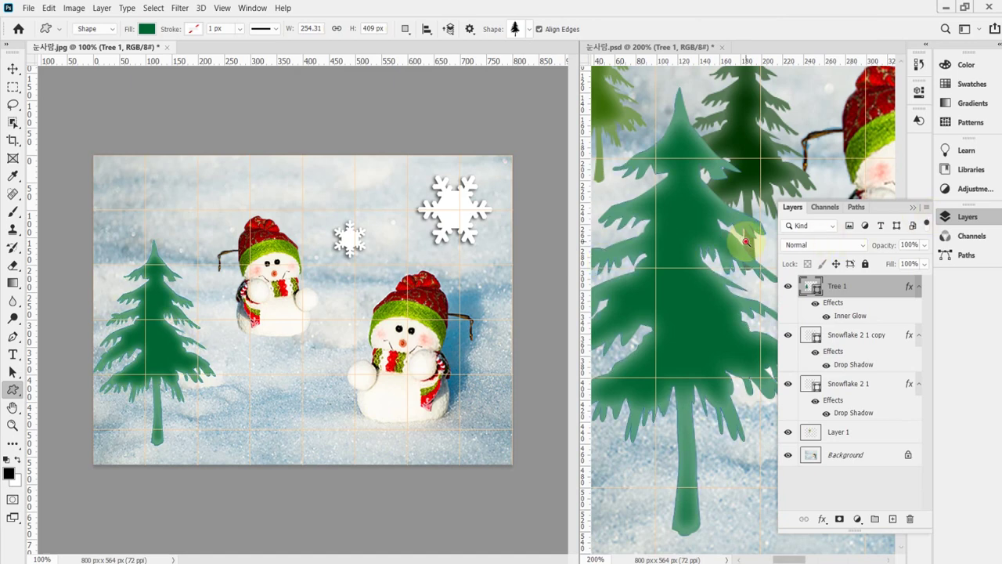
pyautogui.hotkey('ctrl', '1')
pyautogui.click(946, 217)
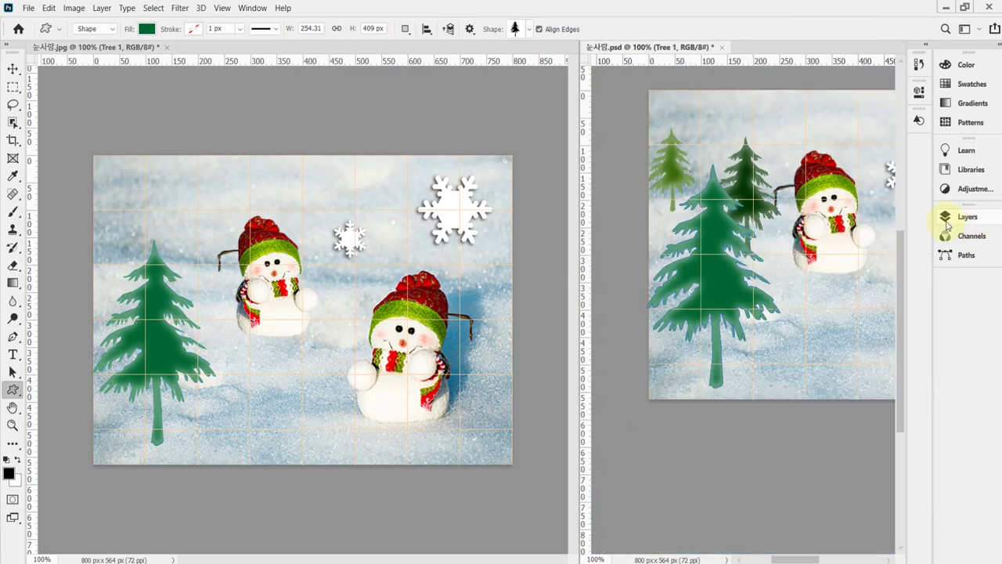
pyautogui.moveTo(760, 280); pyautogui.dragTo(719, 325)
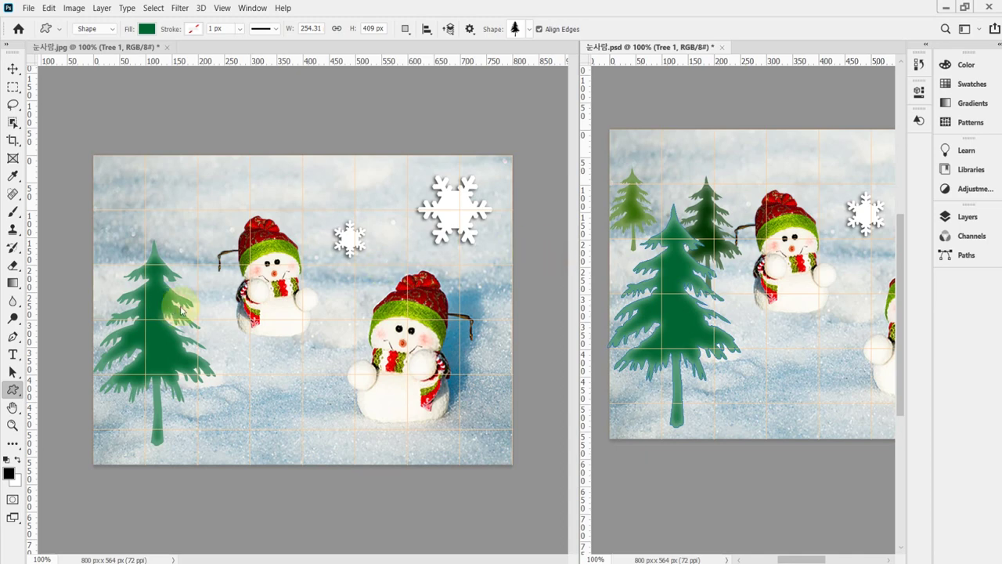
pyautogui.click(277, 109)
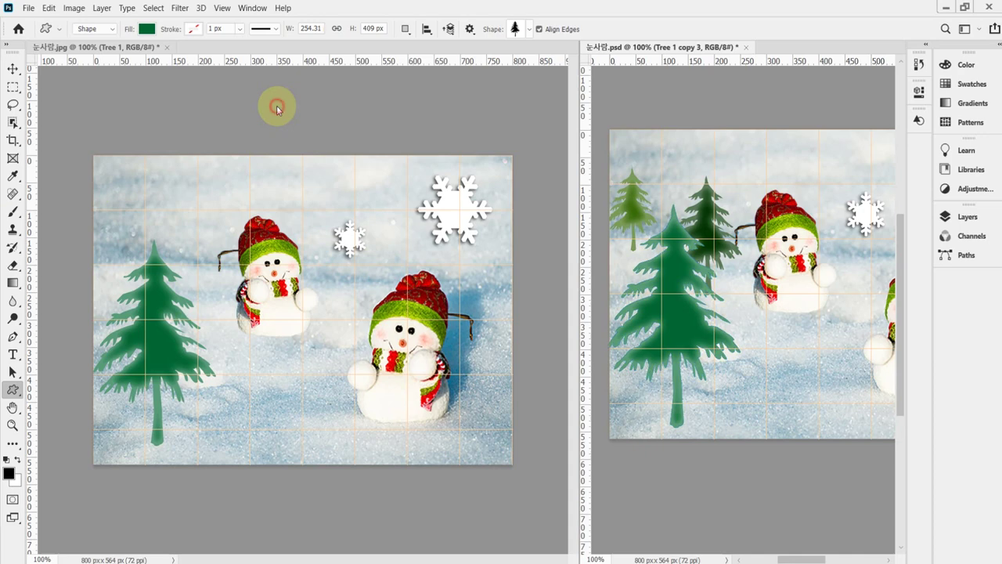
pyautogui.hotkey('ctrl', 'j')
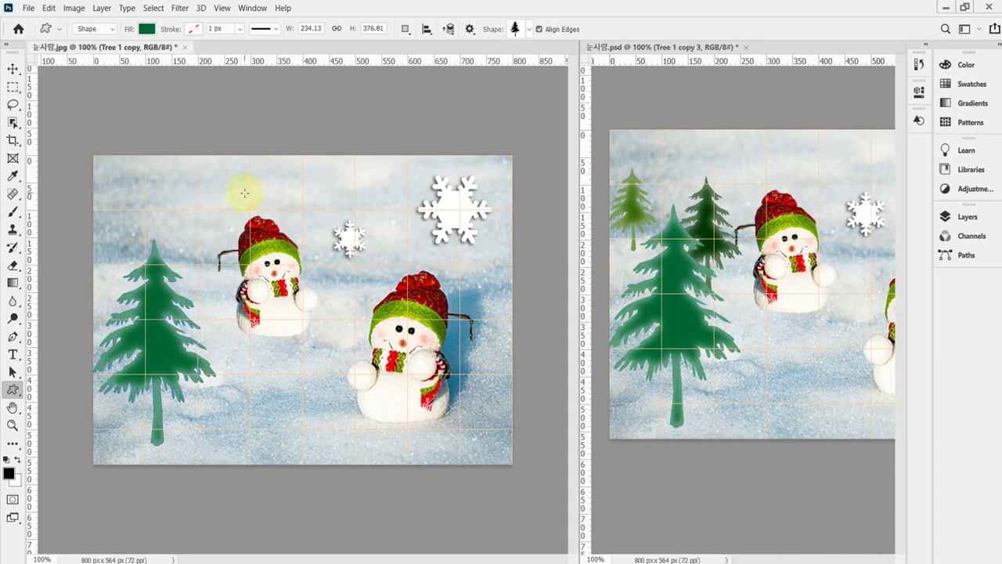
# - Scale the tree copy down to about 56% and move it between the large tree and the small snowman
pyautogui.hotkey('ctrl', 't')
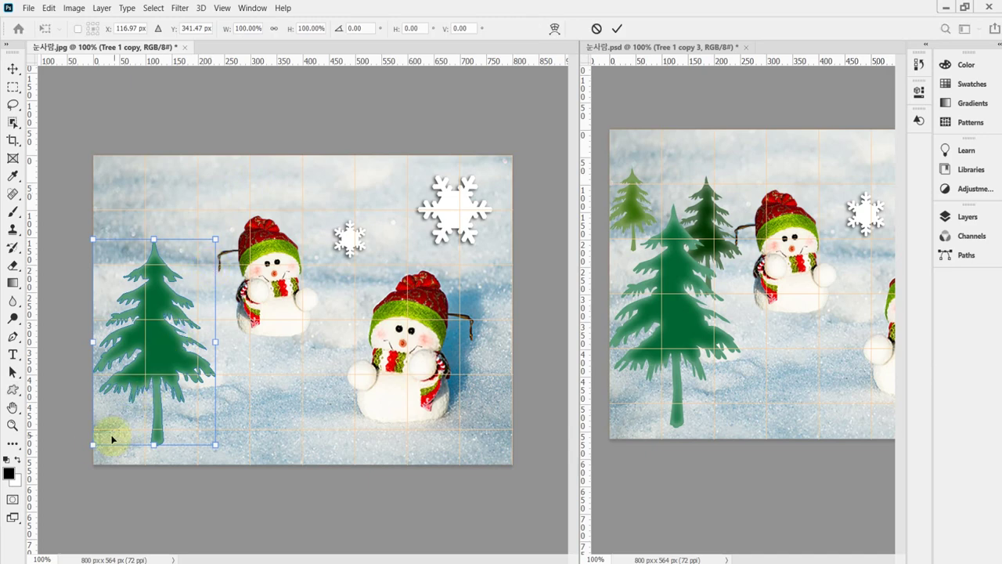
pyautogui.moveTo(177, 351); pyautogui.dragTo(226, 307)
pyautogui.moveTo(147, 381); pyautogui.dragTo(193, 310)
pyautogui.moveTo(236, 259); pyautogui.dragTo(208, 288)
pyautogui.moveTo(237, 203); pyautogui.dragTo(227, 220)
pyautogui.moveTo(200, 280)
pyautogui.mouseDown()
pyautogui.moveTo(198, 246)
pyautogui.moveTo(197, 276)
pyautogui.moveTo(208, 268)
pyautogui.mouseUp()
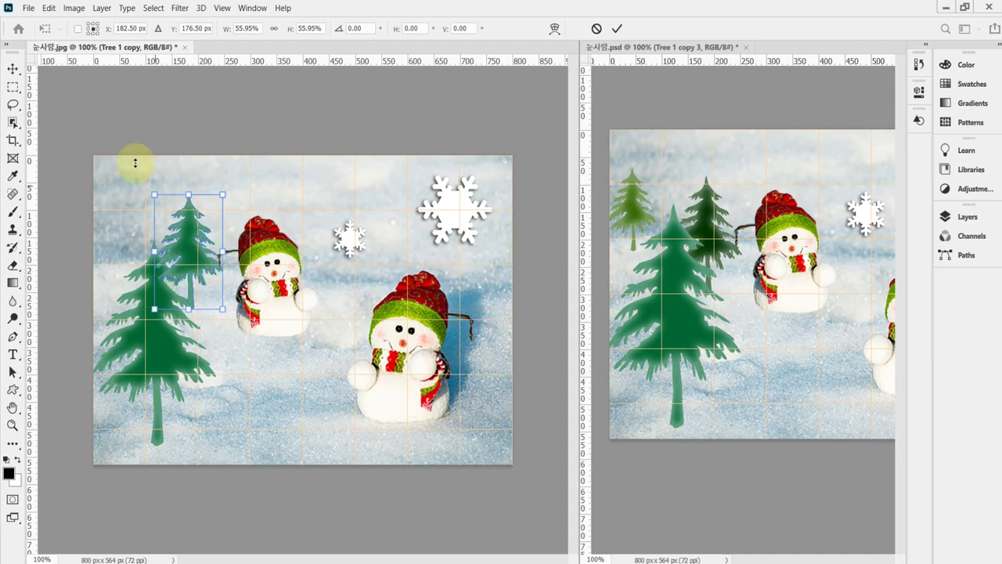
# - Refine the tree copy to about 132 by 213 px and shift it closer to the large tree, matching the reference's dark tree
pyautogui.moveTo(154, 195); pyautogui.dragTo(158, 202)
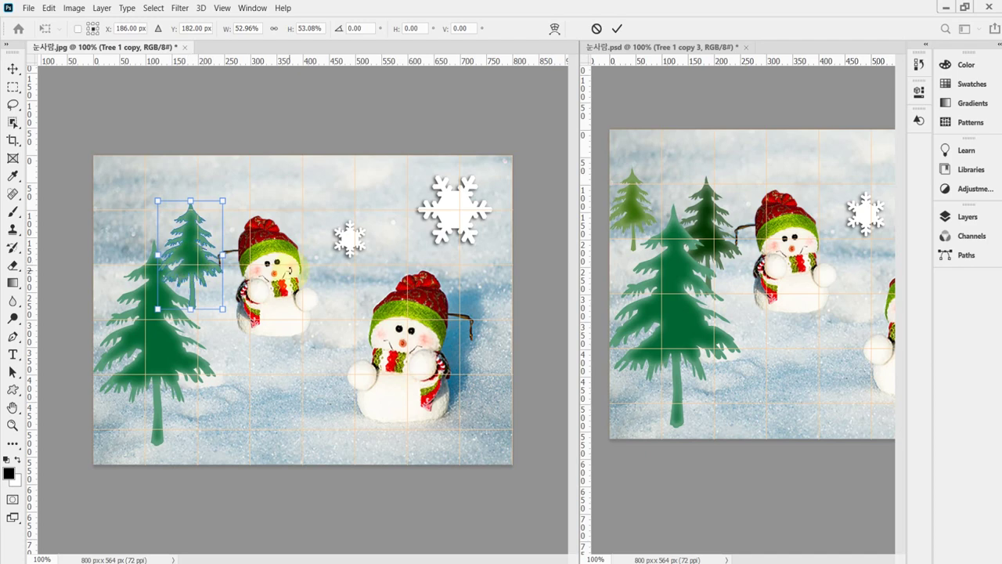
pyautogui.moveTo(158, 309); pyautogui.dragTo(155, 317)
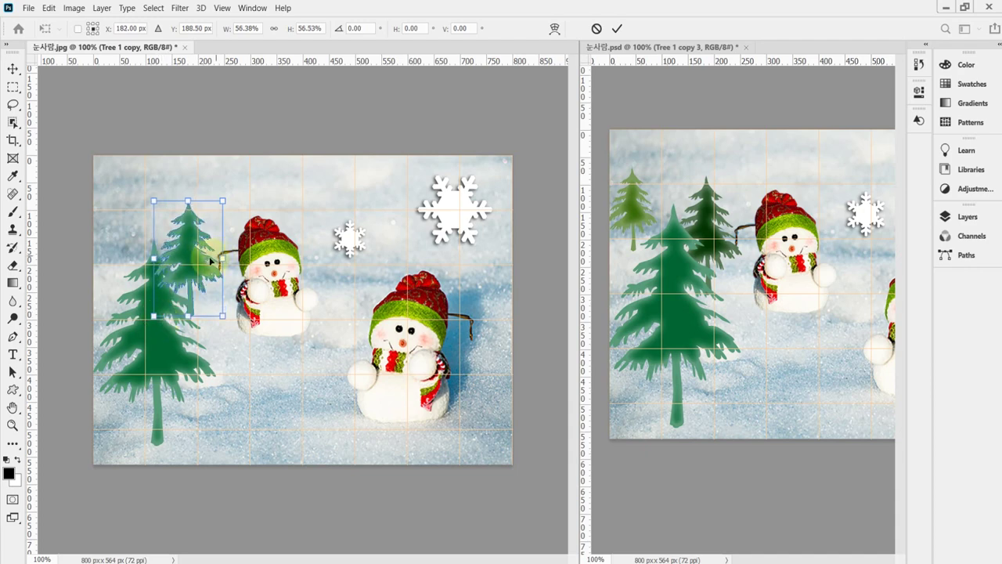
pyautogui.moveTo(195, 274); pyautogui.dragTo(186, 274)
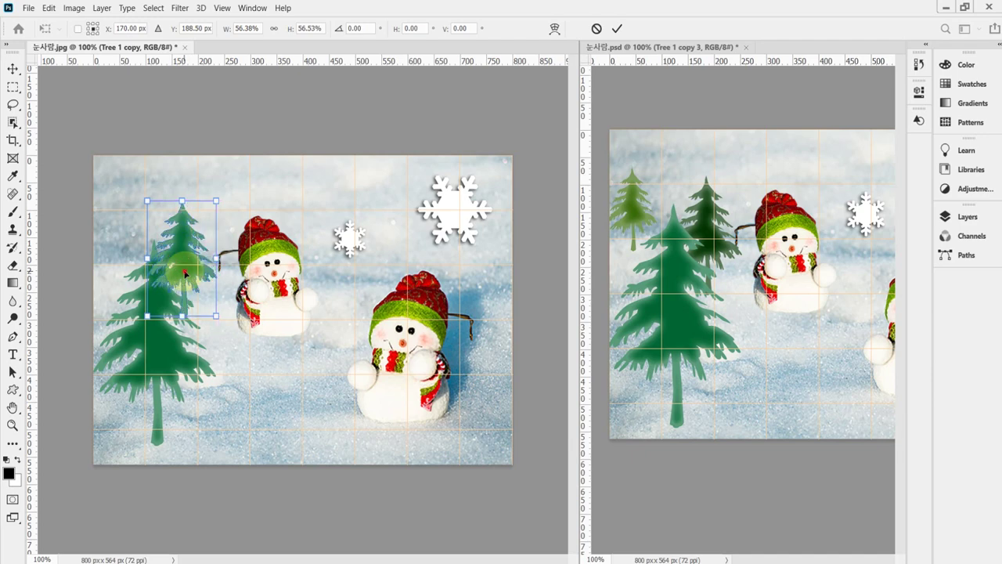
pyautogui.click(188, 277)
pyautogui.press('Return')
pyautogui.press('u')
pyautogui.click(235, 287)
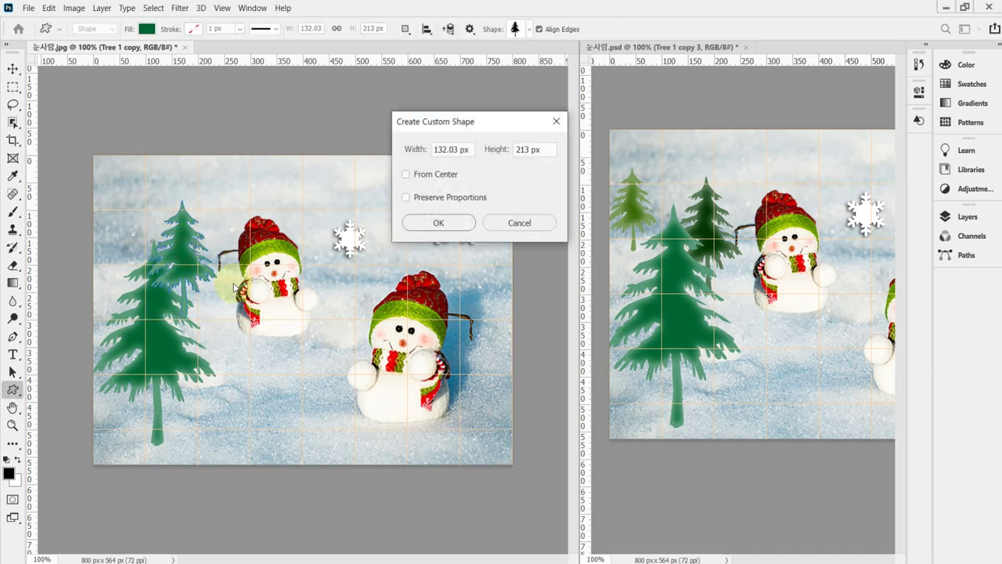
pyautogui.click(519, 222)
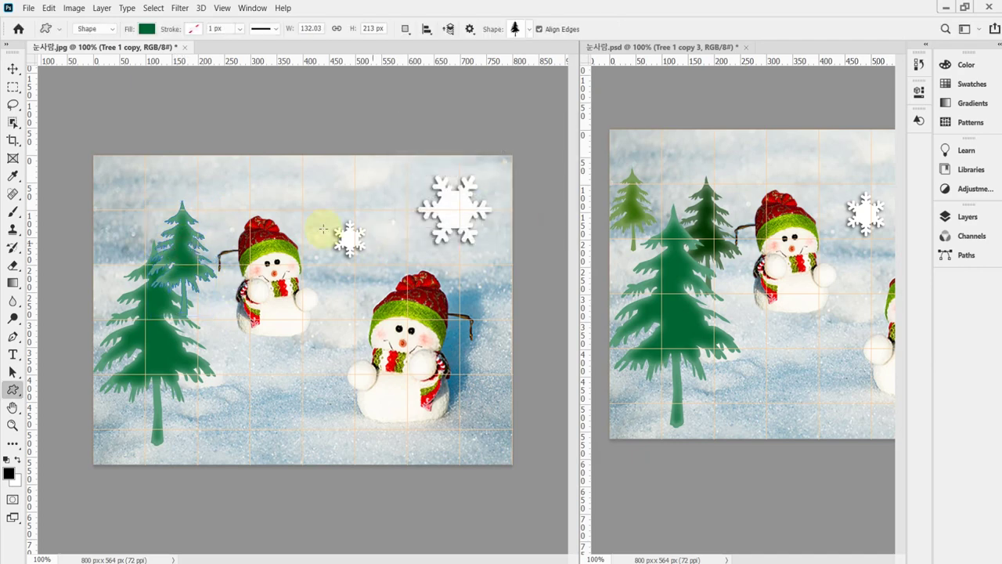
# - Find the dark medium tree's layer in the reference document 눈사람.psd and examine its fill color
pyautogui.click(707, 226)
pyautogui.click(965, 218)
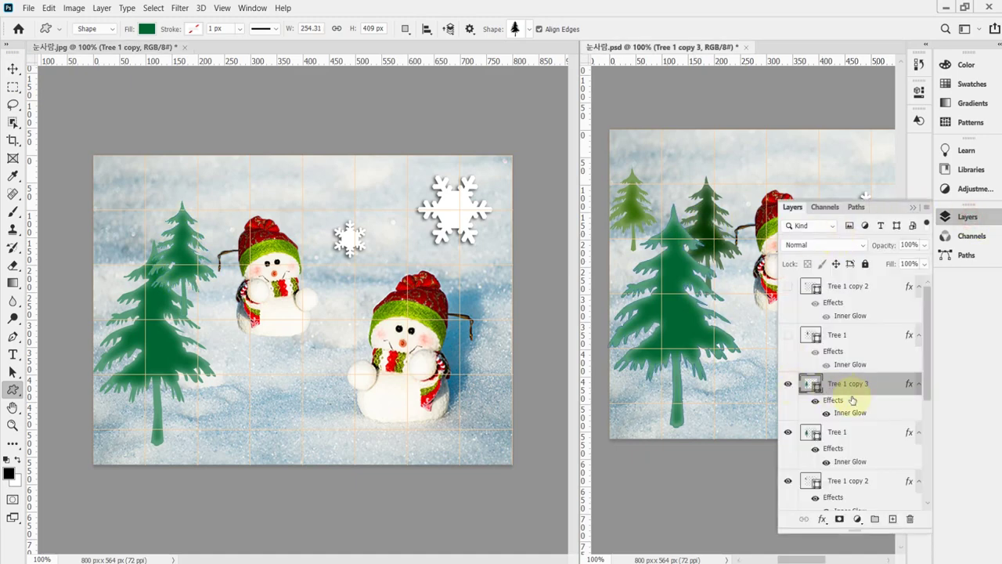
pyautogui.click(814, 484)
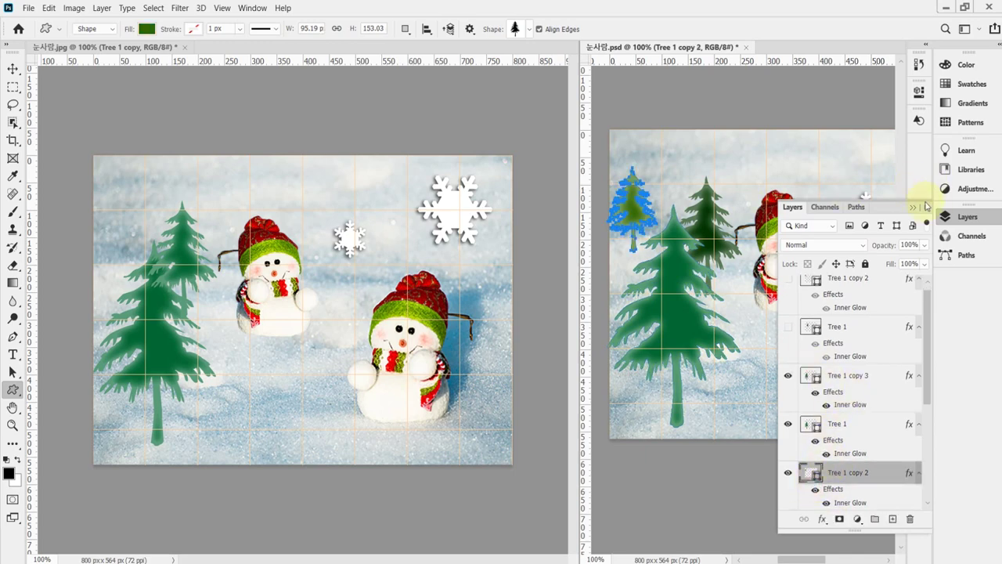
pyautogui.click(807, 378)
pyautogui.click(785, 375)
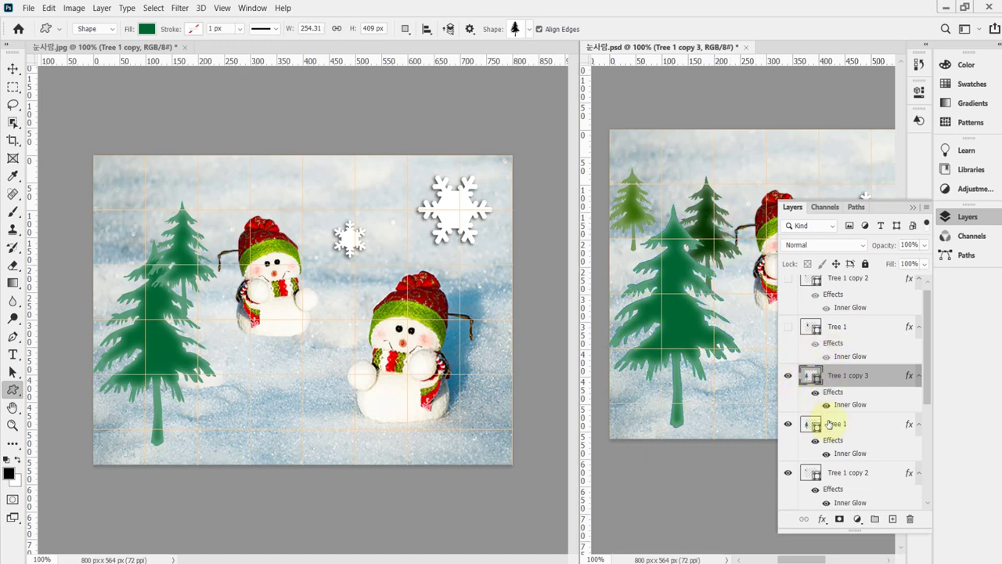
pyautogui.scroll(-3, 828, 444)
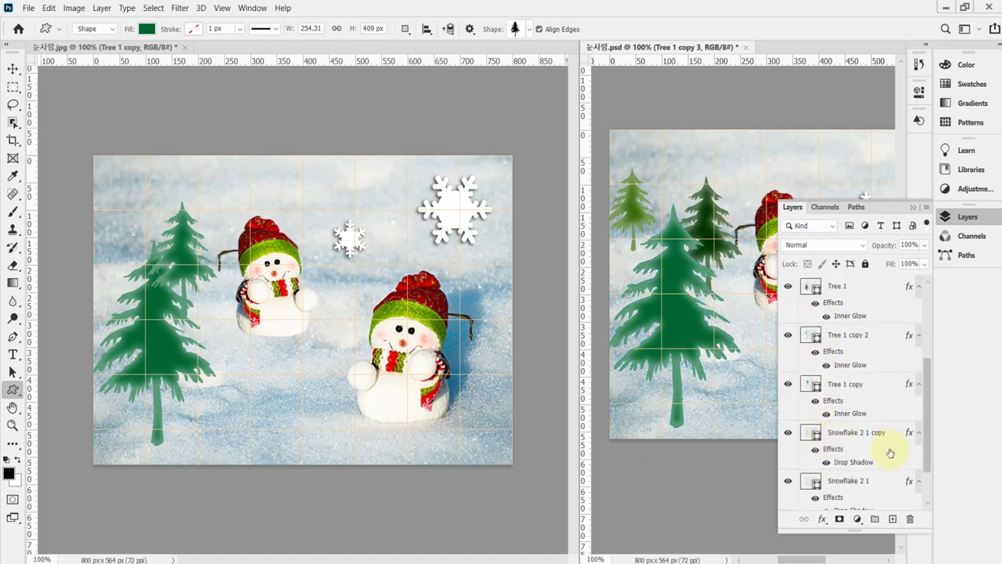
pyautogui.click(829, 384)
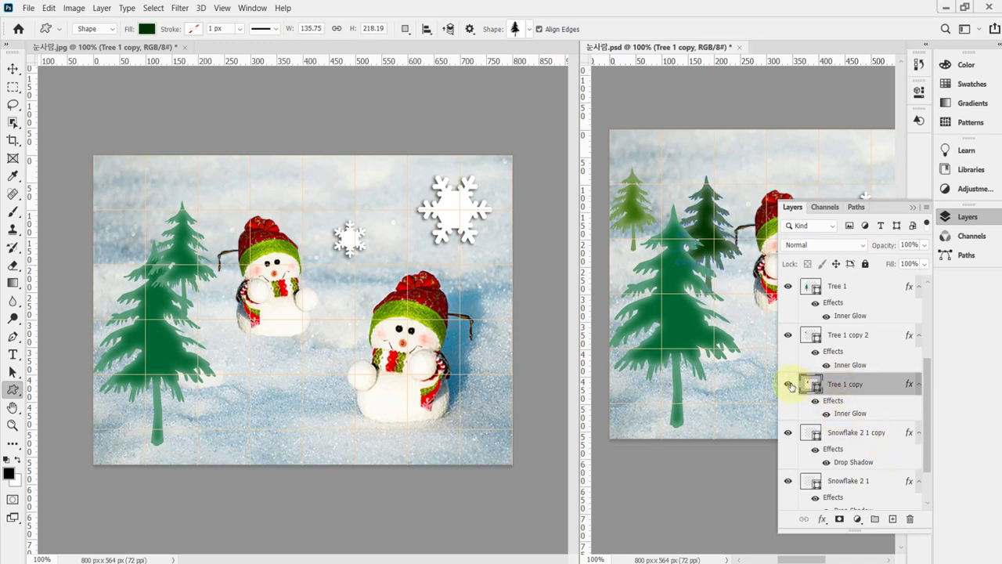
pyautogui.press('i')
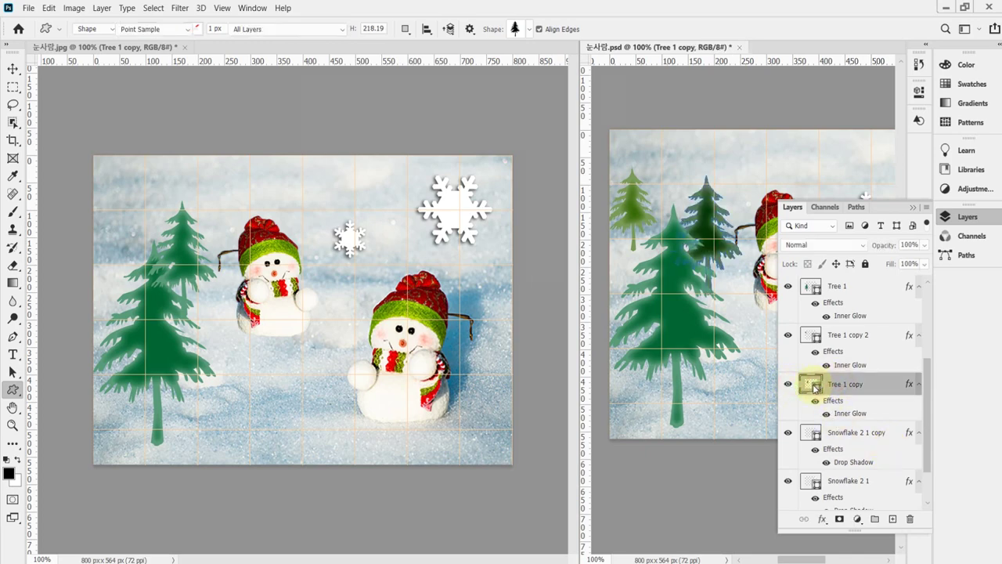
pyautogui.doubleClick(812, 385)
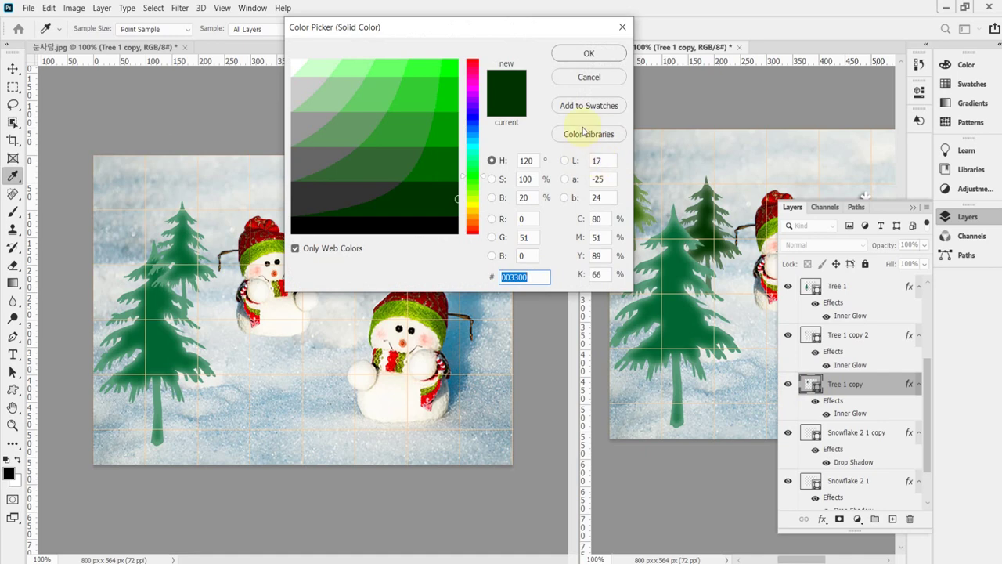
pyautogui.click(588, 53)
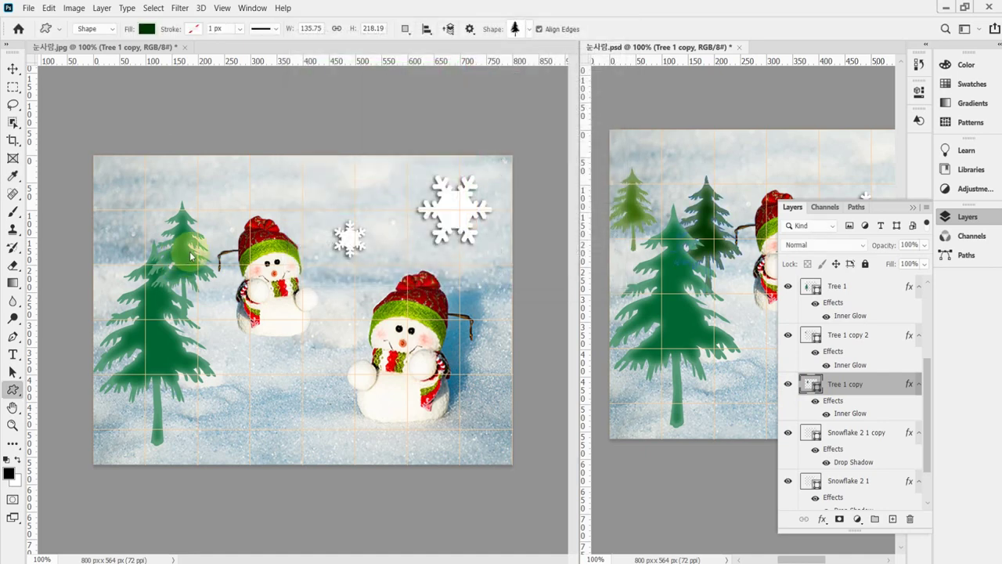
# - Set the fill color of the tree copy's layer in 눈사람.jpg to 003300, using the shorthand code 030
pyautogui.click(190, 256)
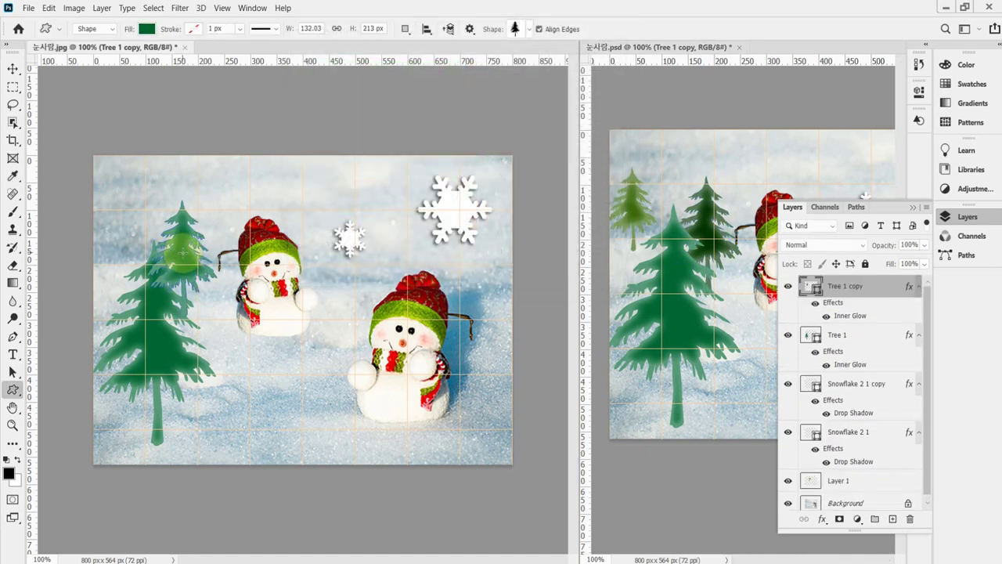
pyautogui.doubleClick(814, 287)
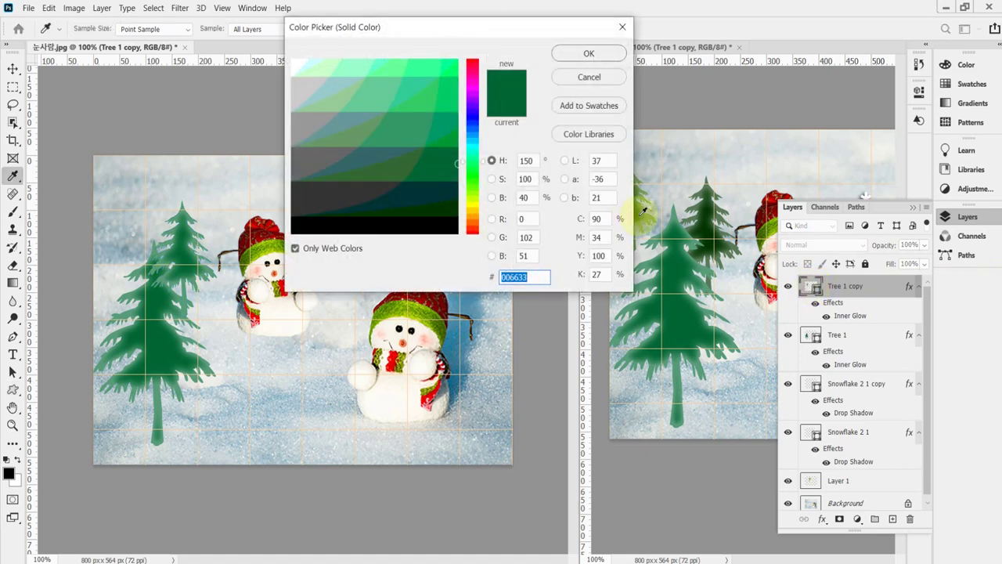
pyautogui.write('030')
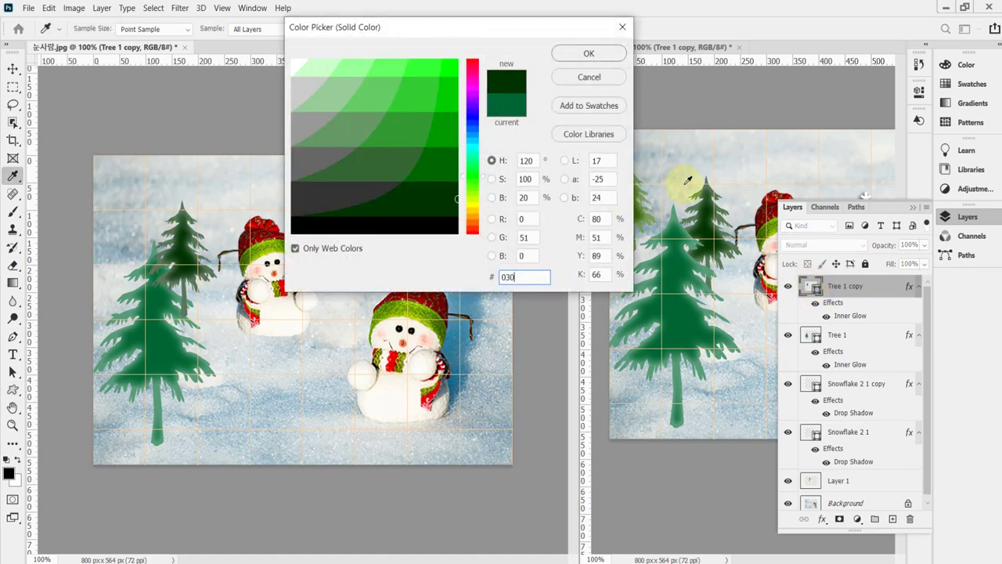
pyautogui.press('Return')
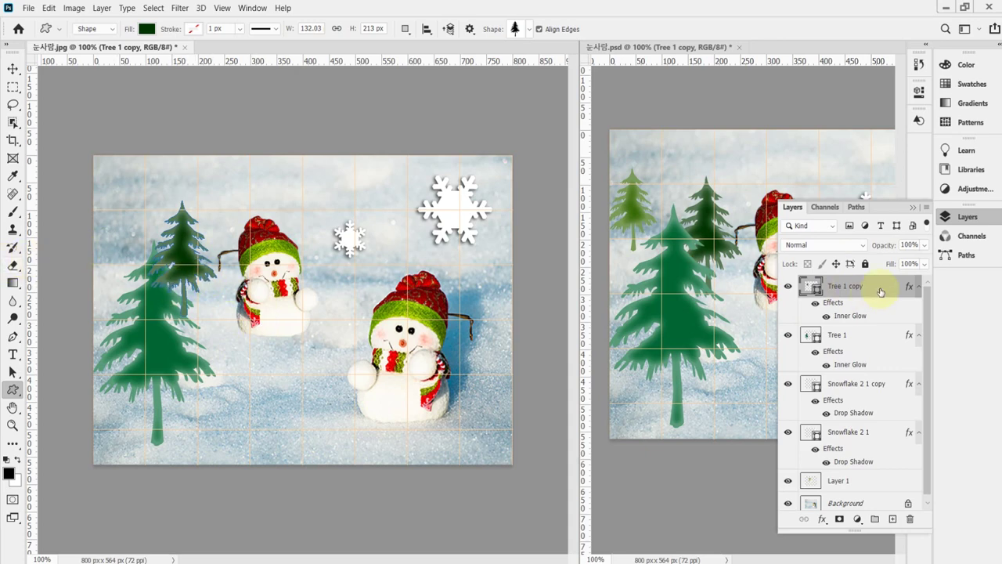
# - Try moving the tree copy's layer below the large tree's layer and restore it to the top of the stack
pyautogui.moveTo(882, 290); pyautogui.dragTo(887, 374)
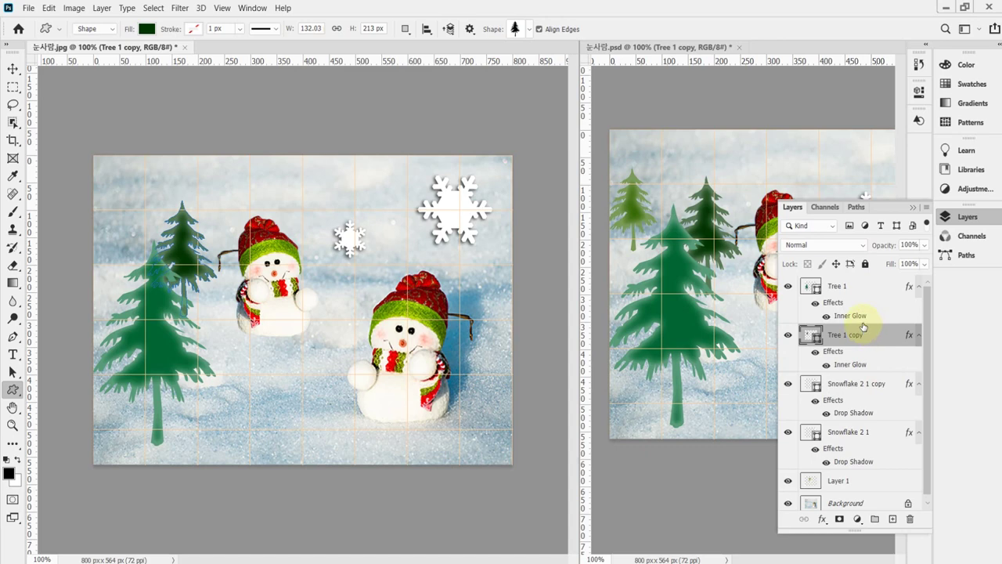
pyautogui.moveTo(862, 333); pyautogui.dragTo(857, 290)
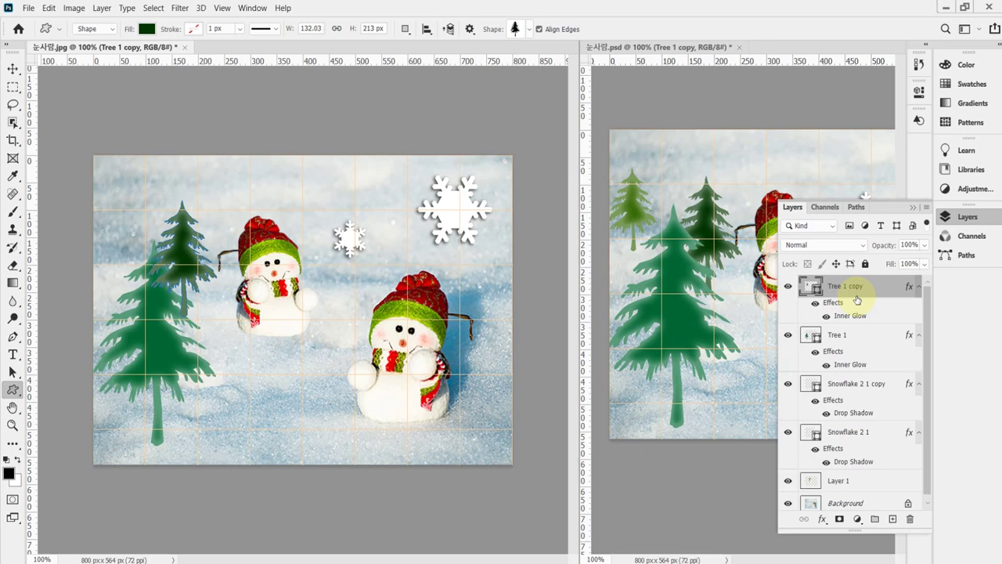
# - Move the dark tree copy's layer directly below the large tree's layer in the stack
pyautogui.hotkey('ctrl', '[')
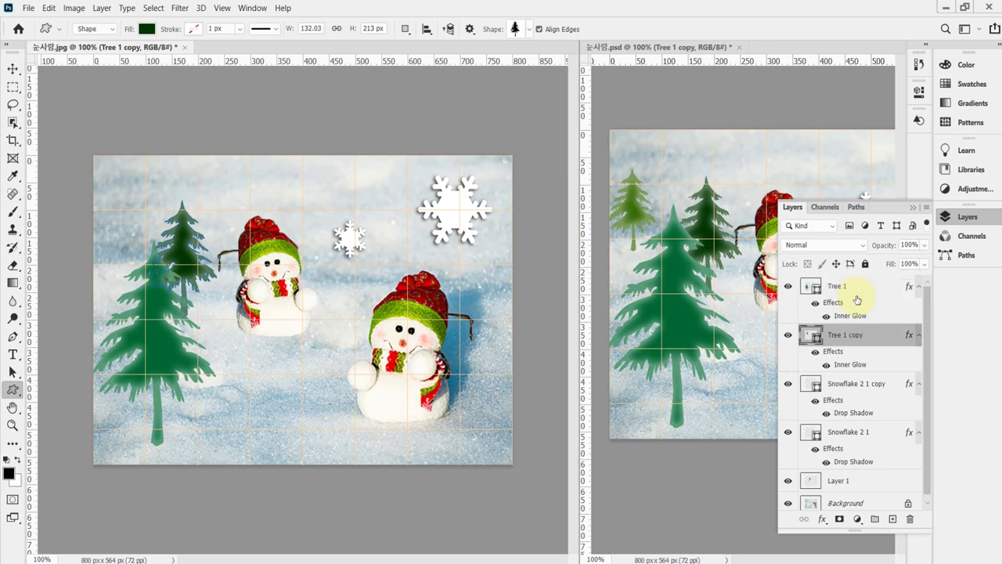
pyautogui.hotkey('ctrl', '[')
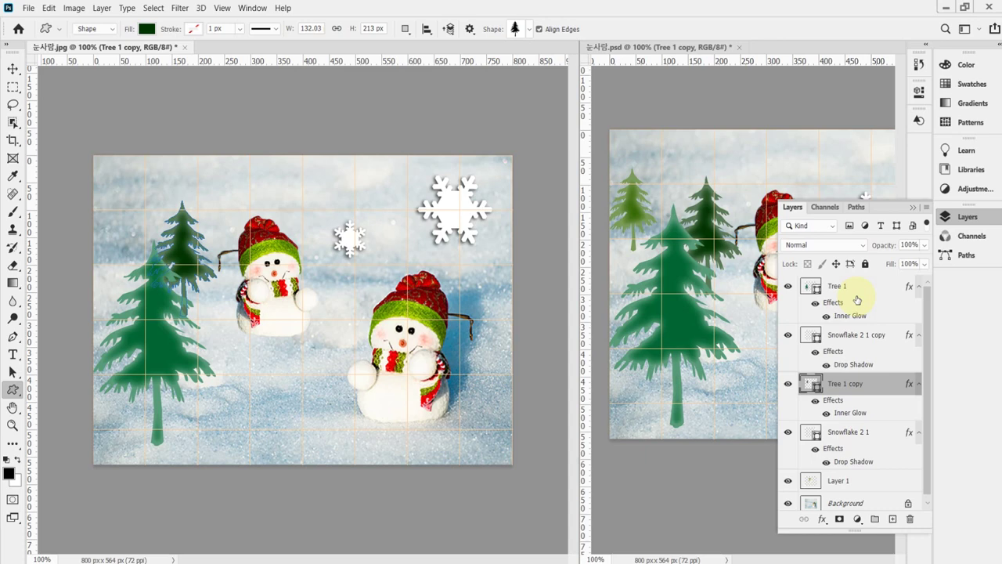
pyautogui.hotkey('ctrl', ']')
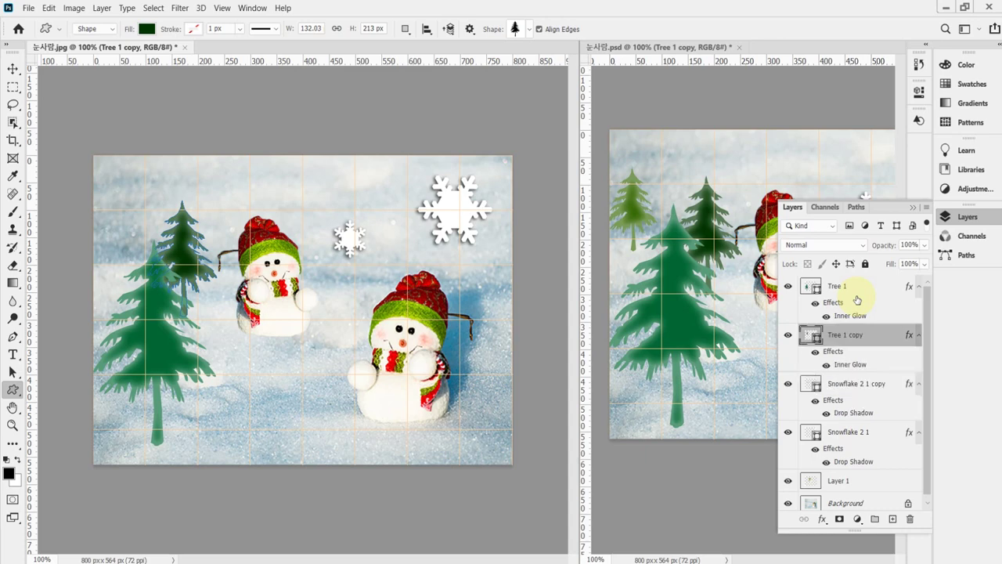
pyautogui.hotkey('ctrl', ']')
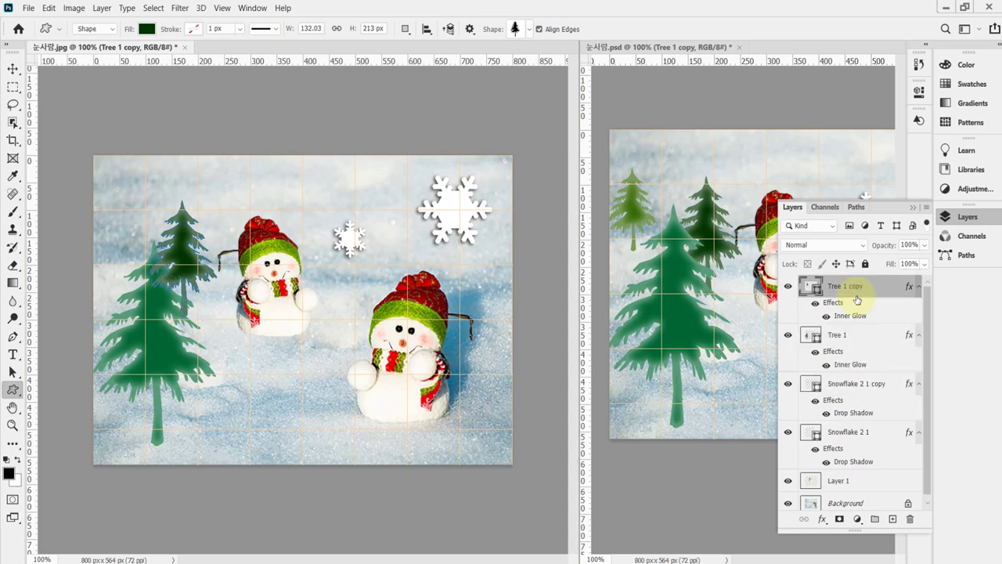
pyautogui.hotkey('ctrl', '[')
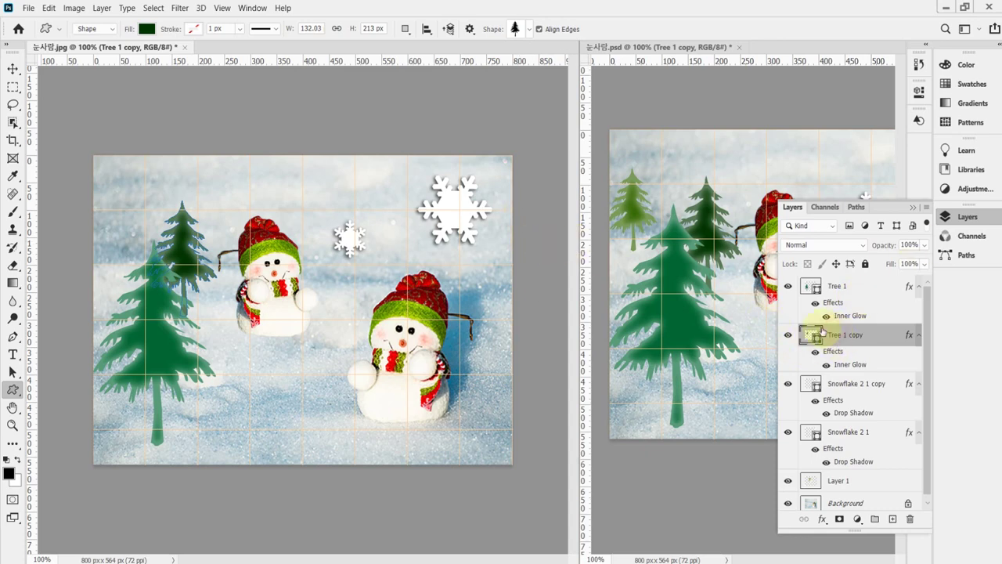
# - Duplicate the dark tree, scale the copy to about 70% and place it near the picture's left edge at about X 46.5, Y 145 px
pyautogui.hotkey('ctrl', 'j')
pyautogui.hotkey('ctrl', 't')
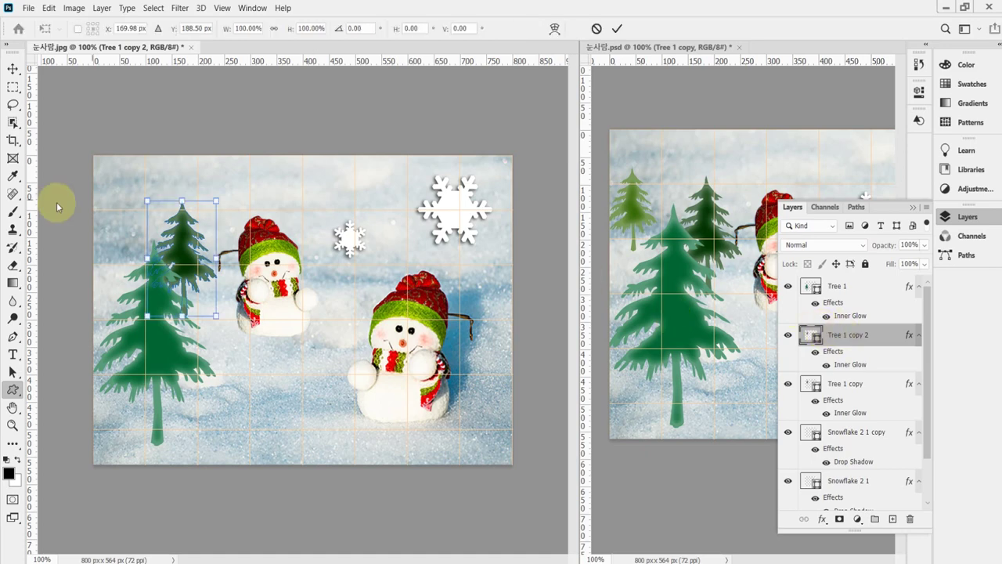
pyautogui.moveTo(197, 261); pyautogui.dragTo(144, 217)
pyautogui.moveTo(162, 158); pyautogui.dragTo(171, 196)
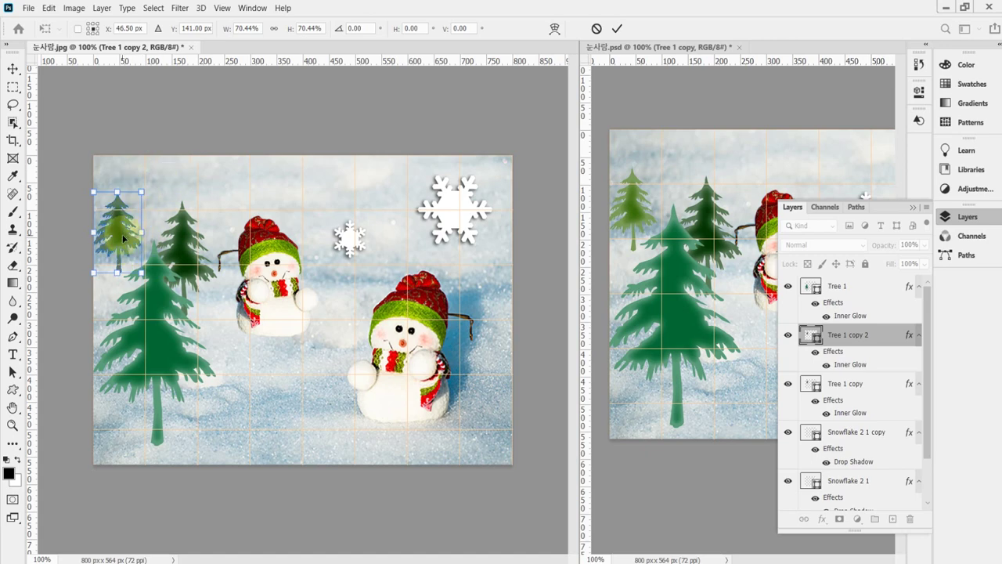
pyautogui.moveTo(122, 236); pyautogui.dragTo(121, 241)
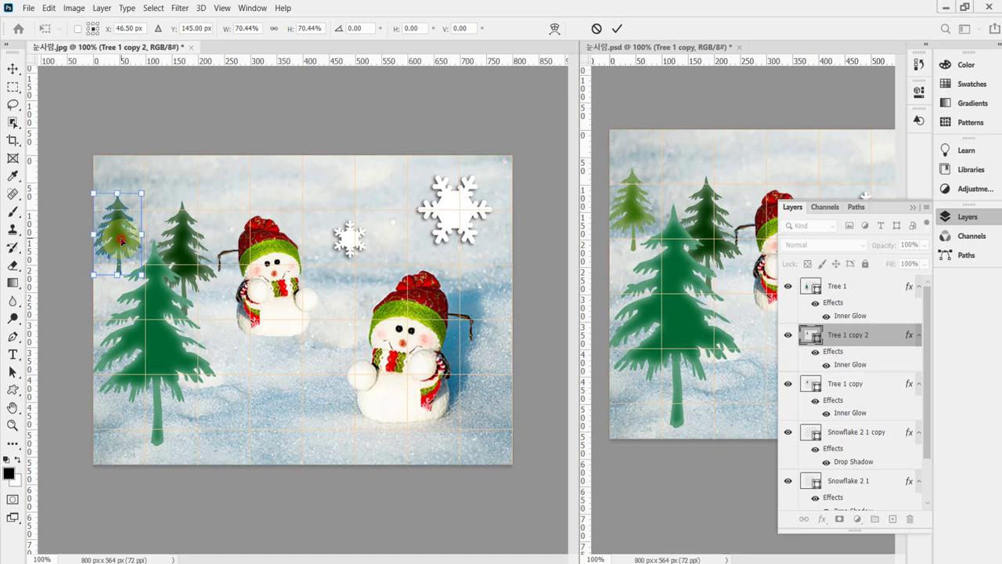
pyautogui.press('Return')
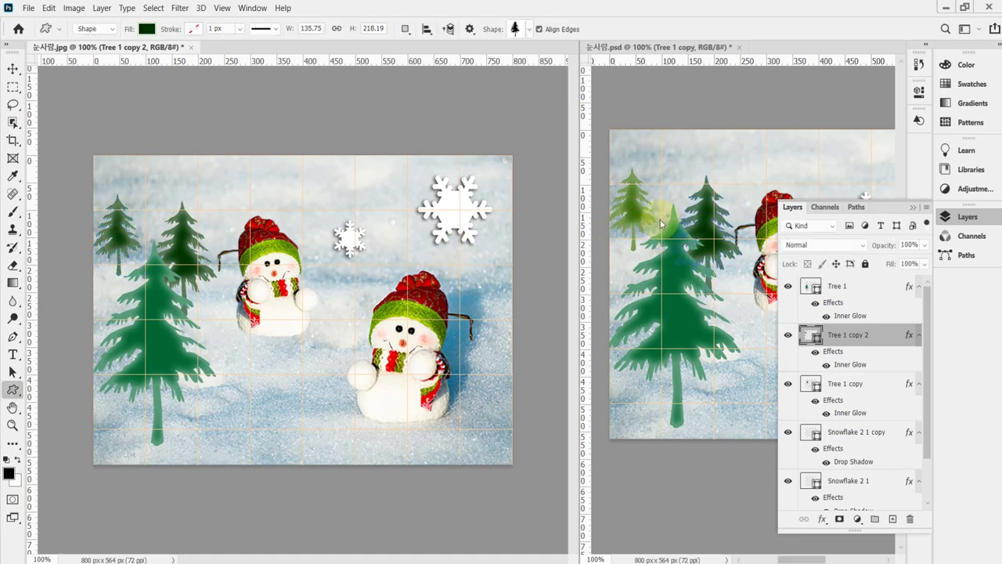
# - Find the small light green tree's layer in the reference document 눈사람.psd and examine its fill color
pyautogui.click(660, 225)
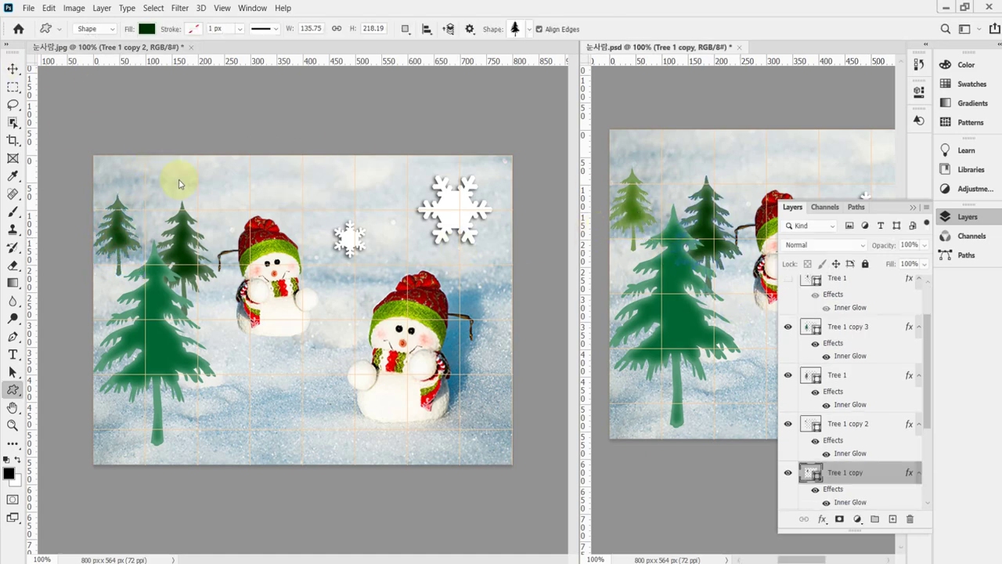
pyautogui.press('m')
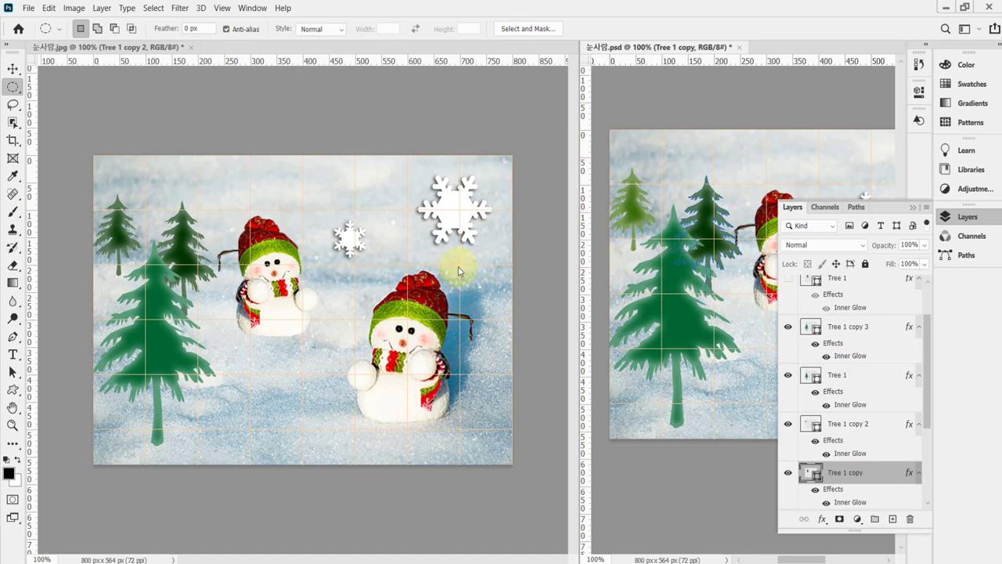
pyautogui.press('v')
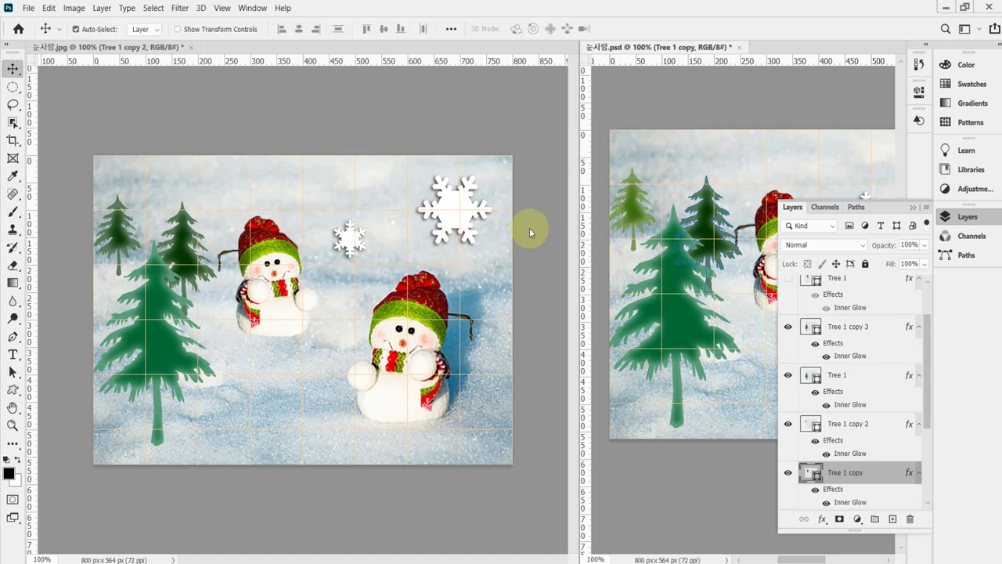
pyautogui.click(637, 211)
pyautogui.doubleClick(807, 427)
pyautogui.click(539, 277)
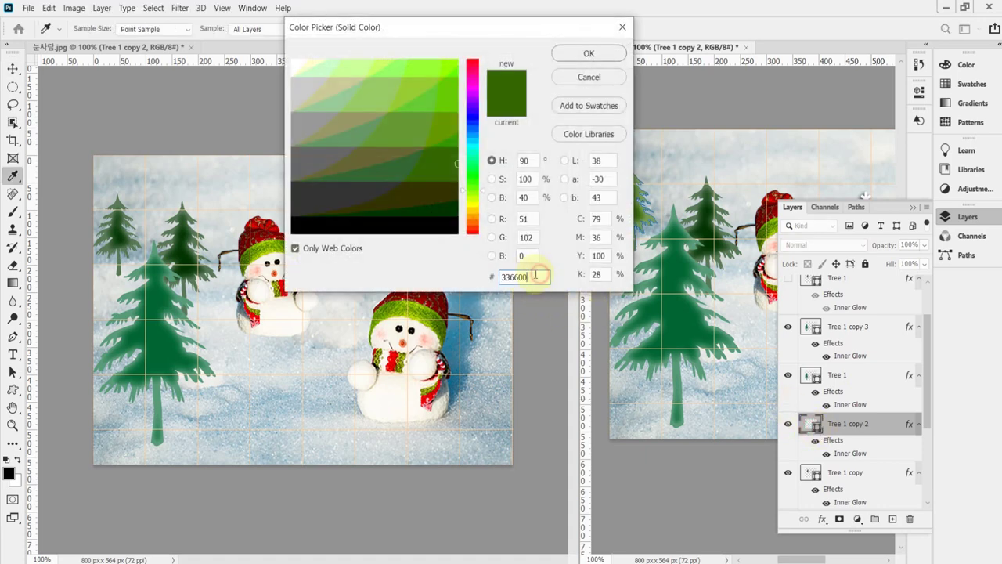
pyautogui.click(606, 79)
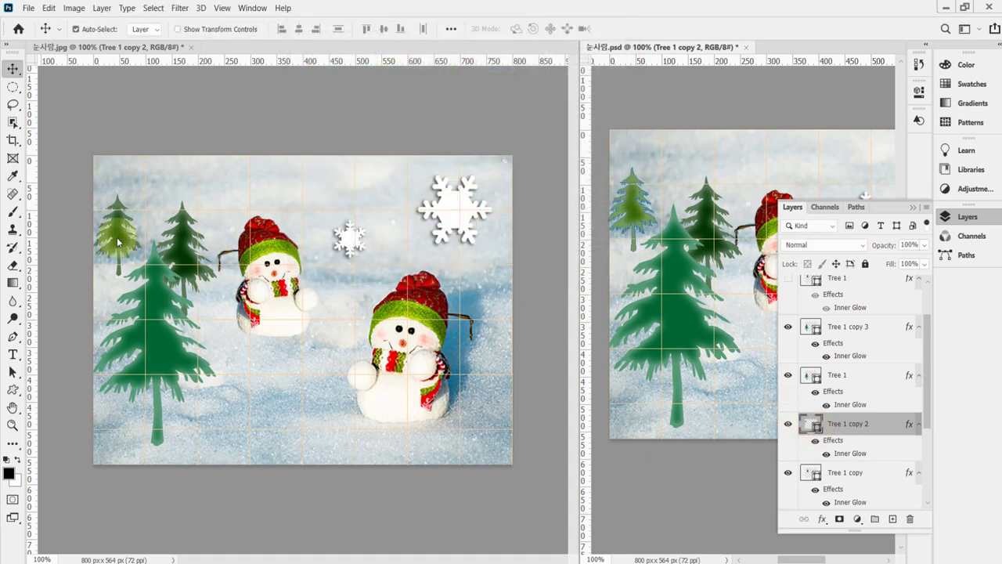
# - Set the fill color of the smallest tree's layer in 눈사람.jpg to 336600, using the shorthand code 360
pyautogui.scroll(-3, 840, 280)
pyautogui.doubleClick(811, 289)
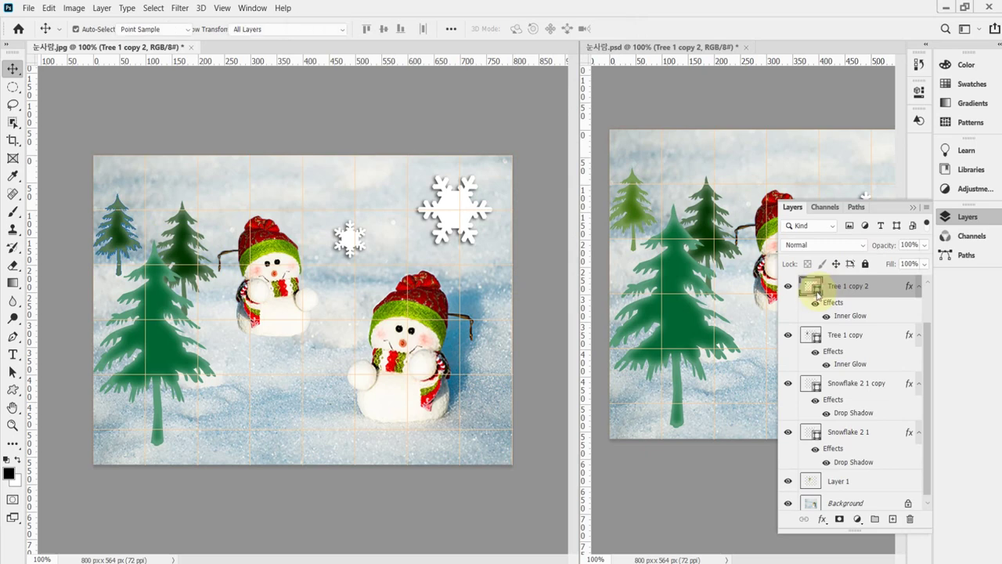
pyautogui.write('336600')
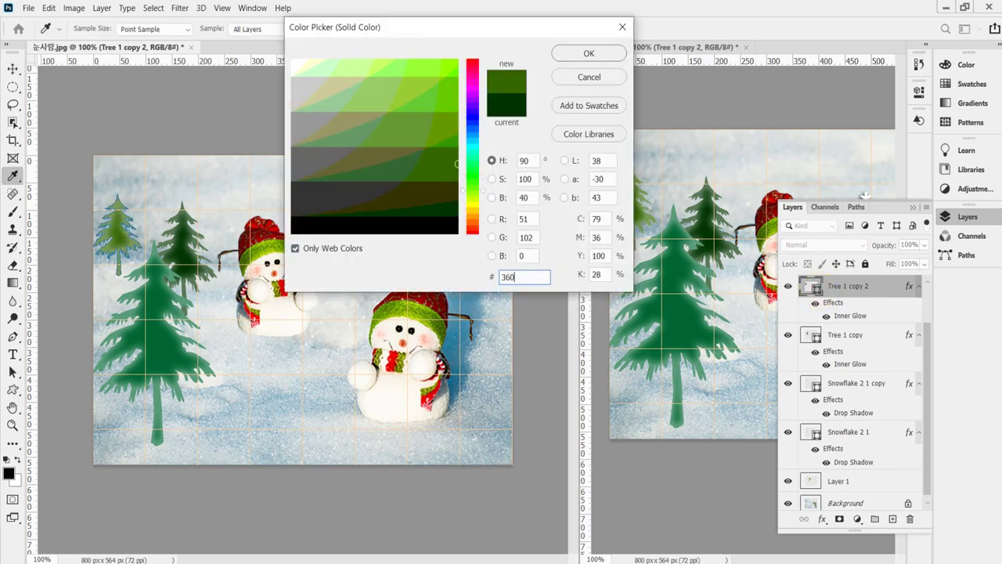
pyautogui.press('Return')
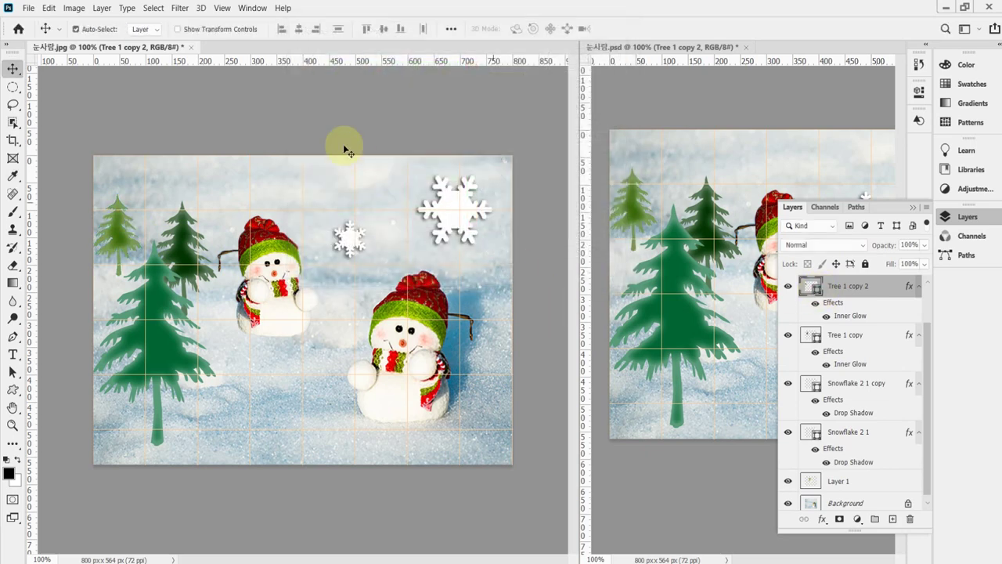
# - Hide the layer list, deselect the layers and compare the whole scene in 눈사람.jpg with the reference 눈사람.psd
pyautogui.click(966, 223)
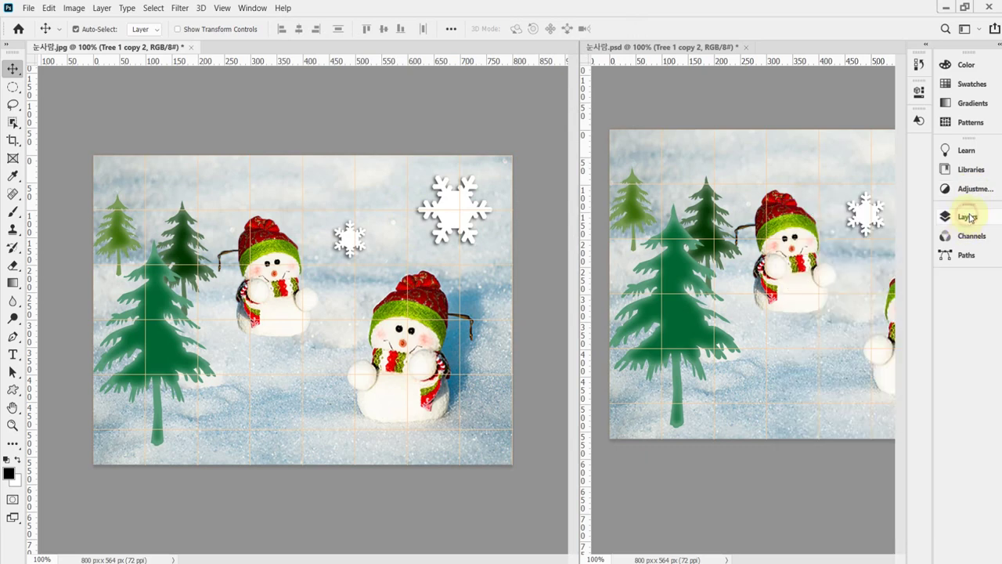
pyautogui.moveTo(378, 365); pyautogui.dragTo(562, 367)
pyautogui.click(544, 332)
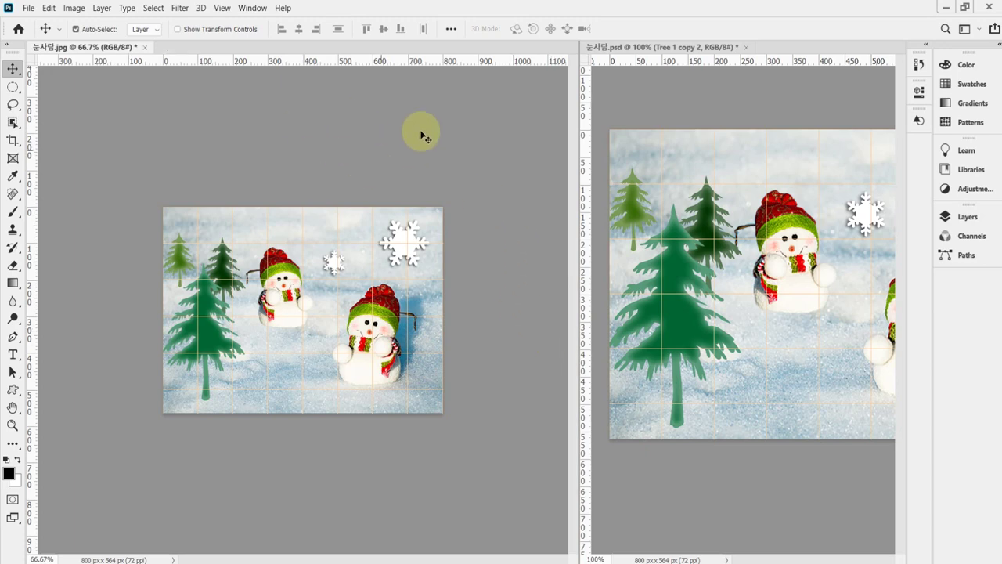